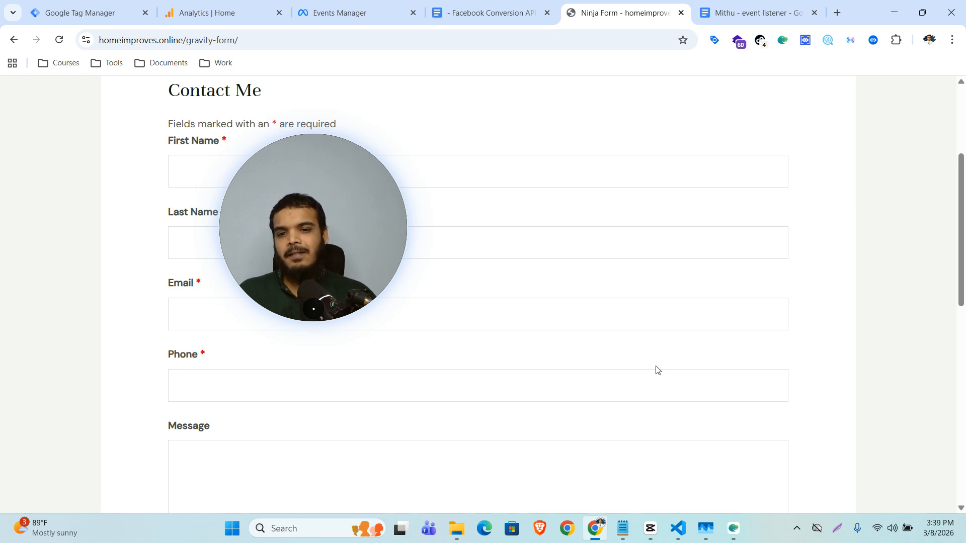
left_click_drag(325, 220, 88, 394)
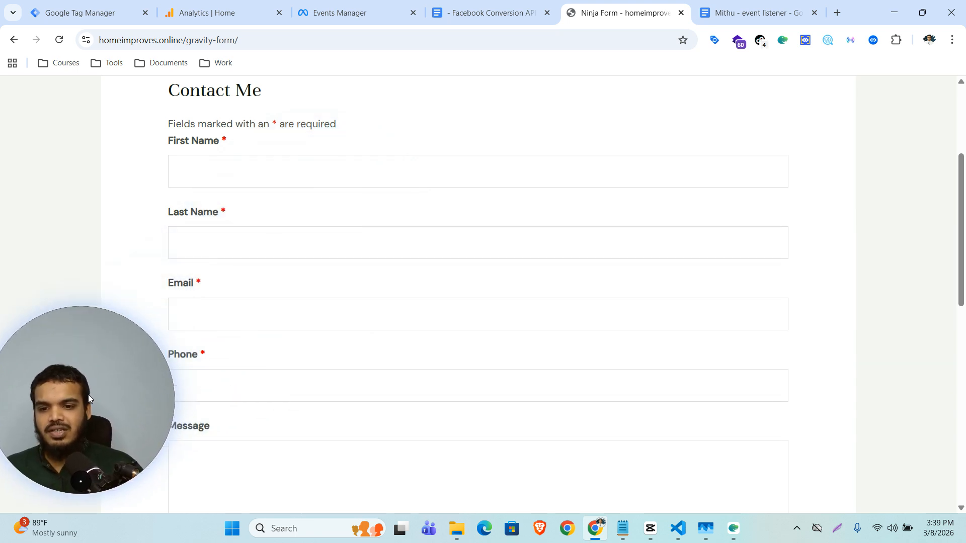
scroll(535, 287, "up", 2)
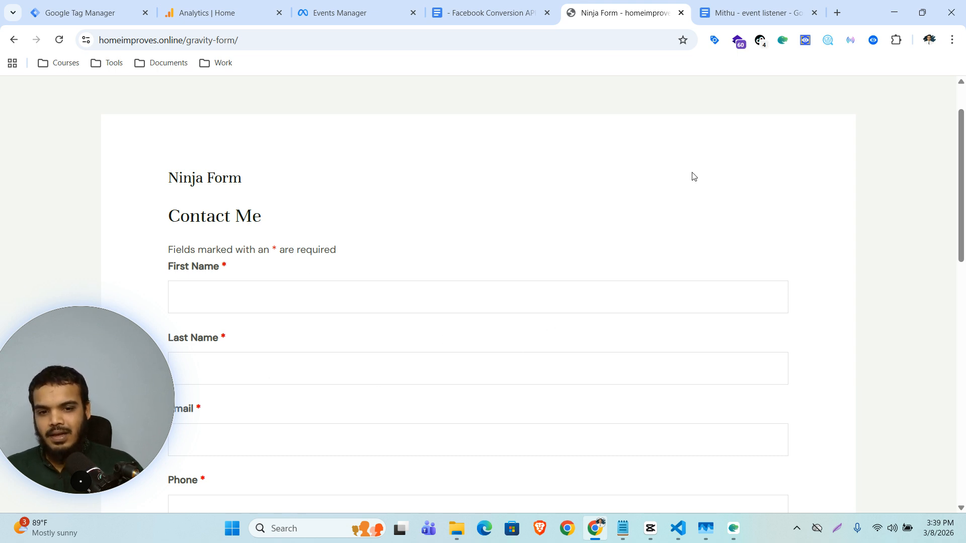
left_click_drag(77, 395, 102, 257)
scroll(436, 274, "down", 1)
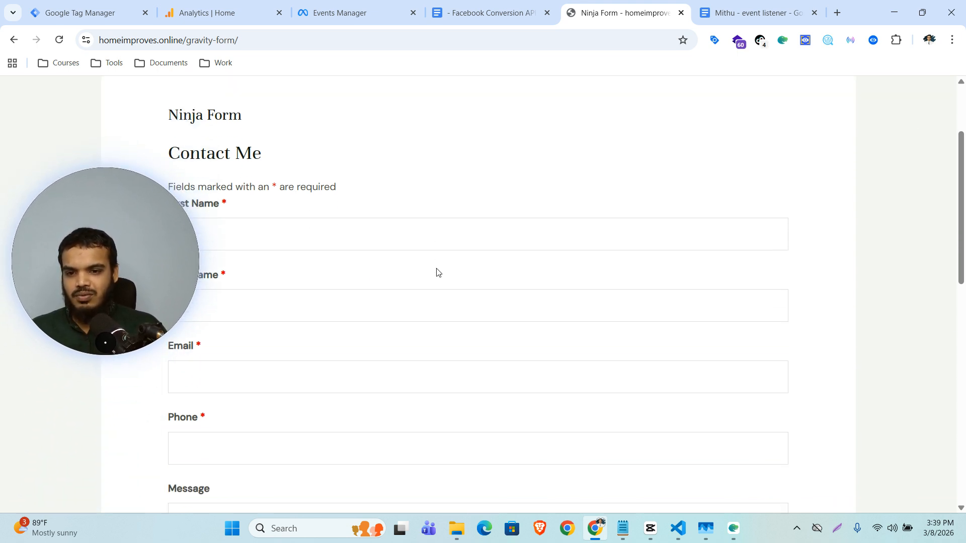
Create a new tag of type Custom HTML in the HomeImproves Tag Manager workspace.
mouse_move(90, 9)
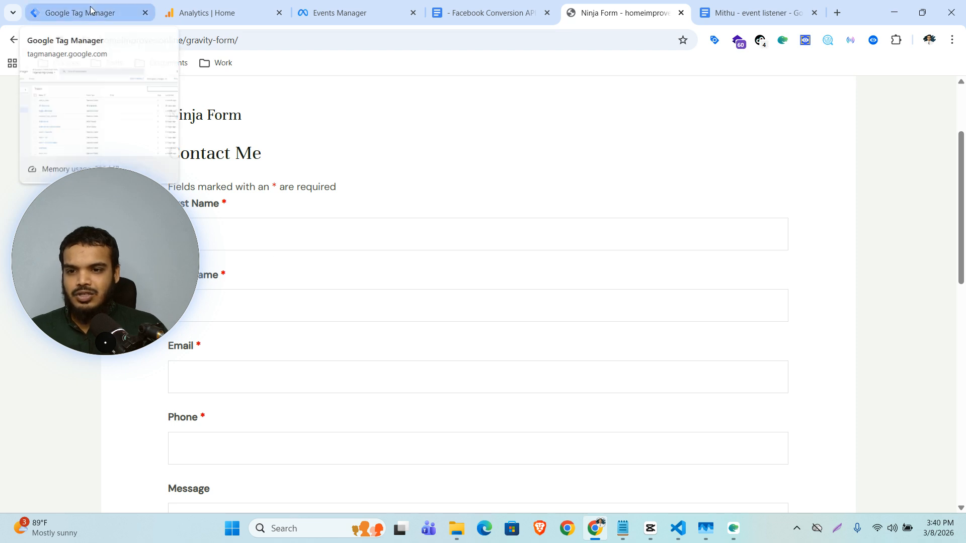
left_click(91, 9)
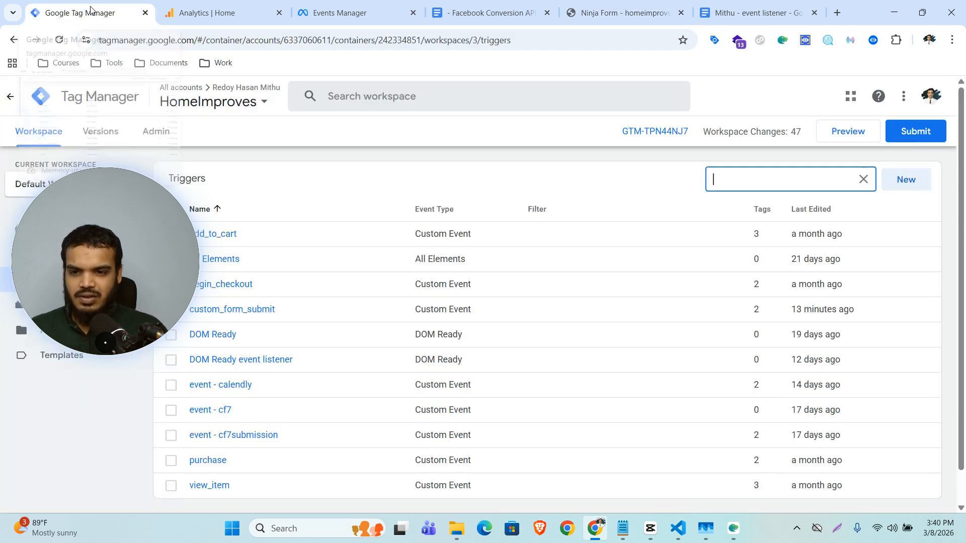
left_click_drag(116, 266, 110, 414)
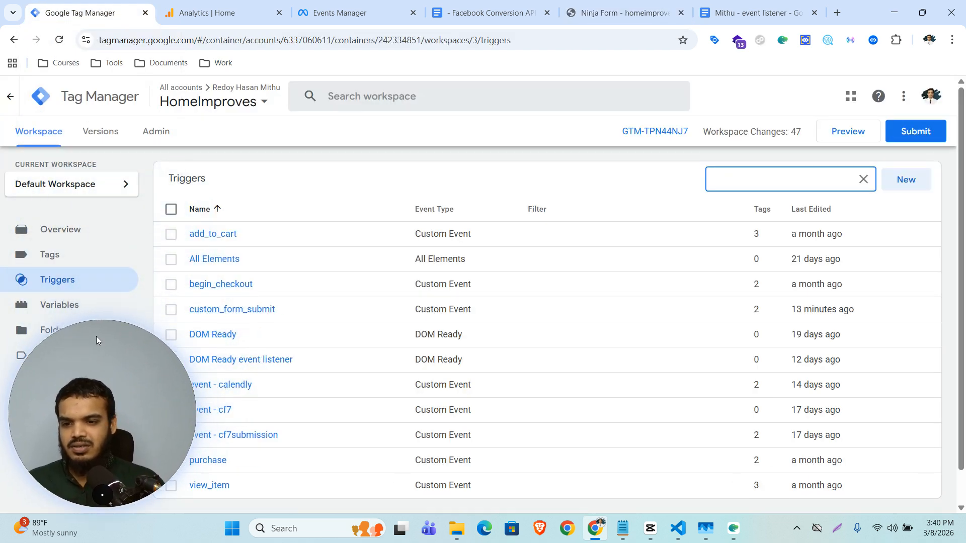
left_click(50, 254)
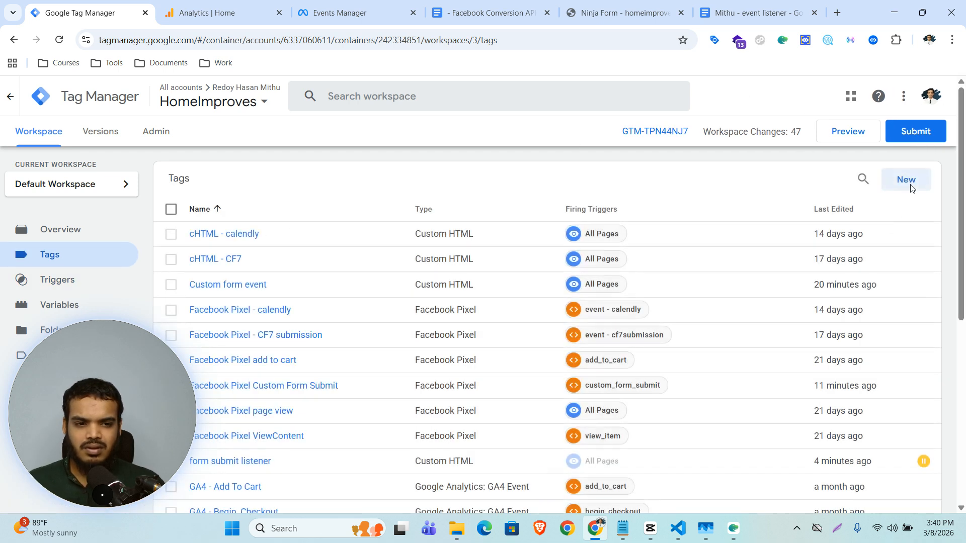
left_click(906, 179)
left_click(565, 194)
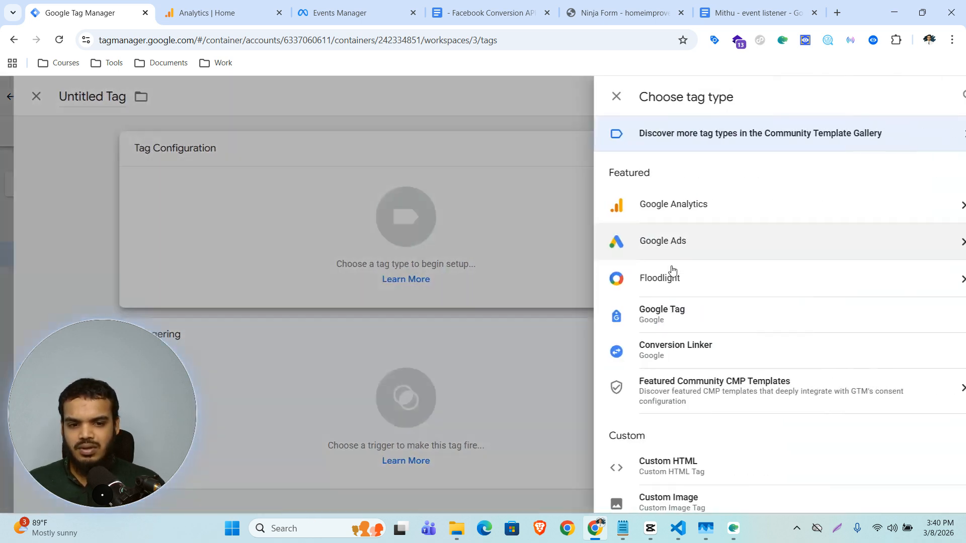
scroll(660, 255, "down", 3)
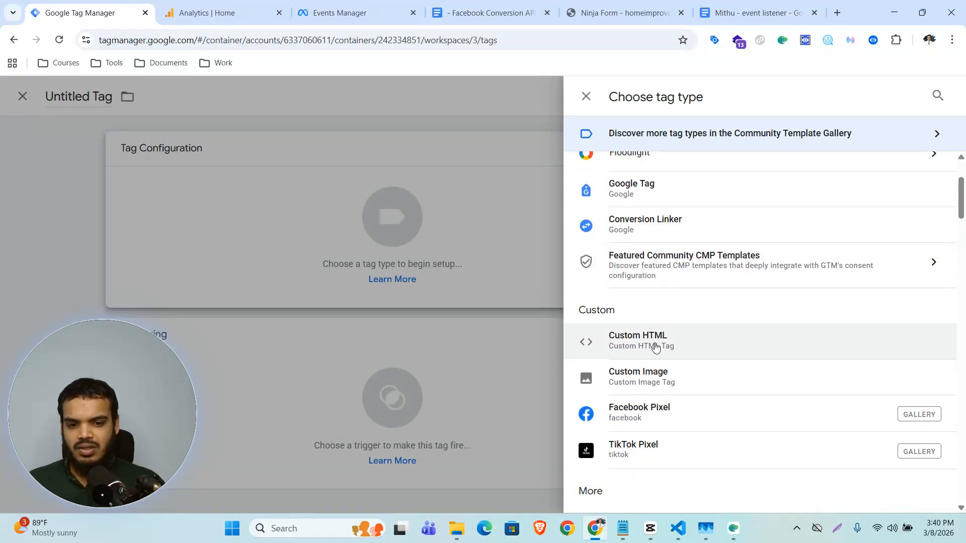
left_click(656, 344)
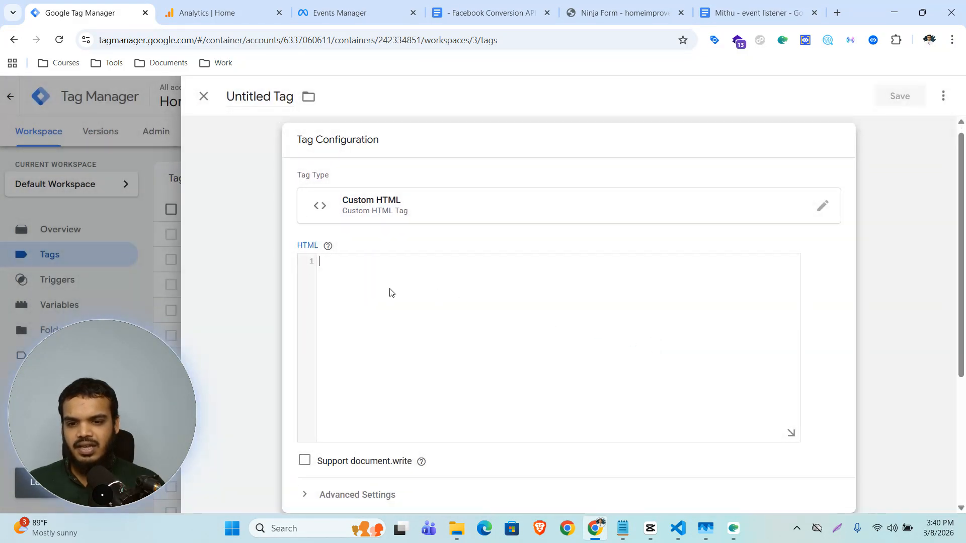
left_click(349, 284)
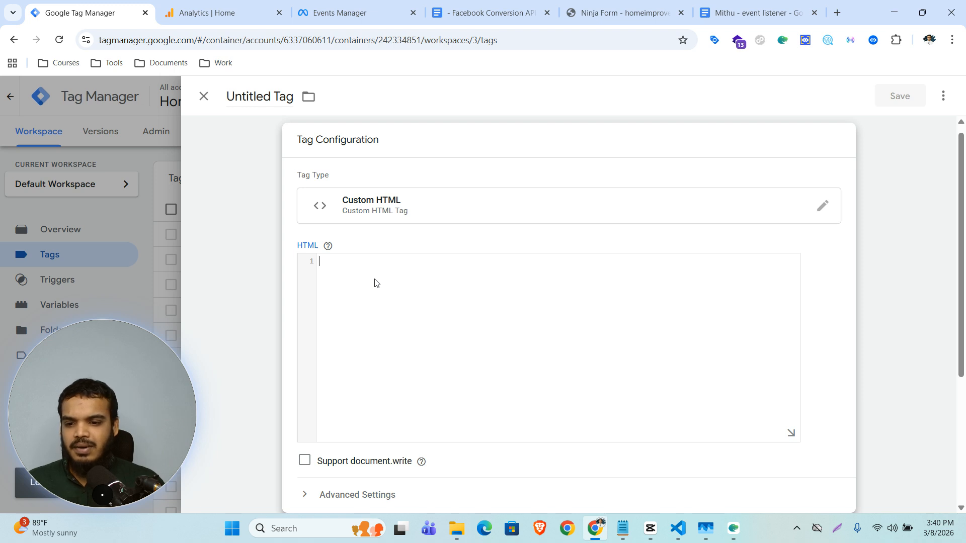
Copy the whole Ajax Form listener script from the event listener document and paste it into the new tag's HTML code.
left_click(778, 5)
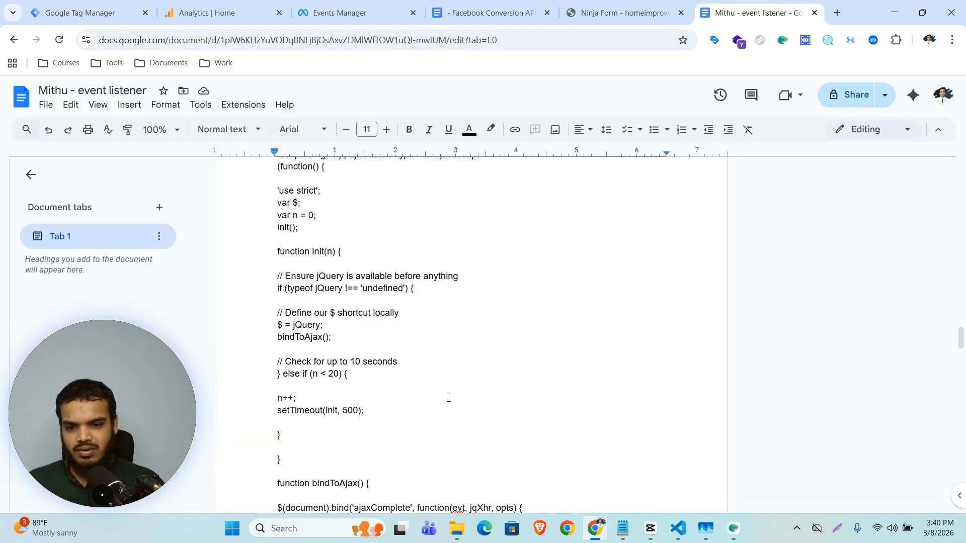
scroll(449, 398, "up", 5)
scroll(438, 403, "down", 2)
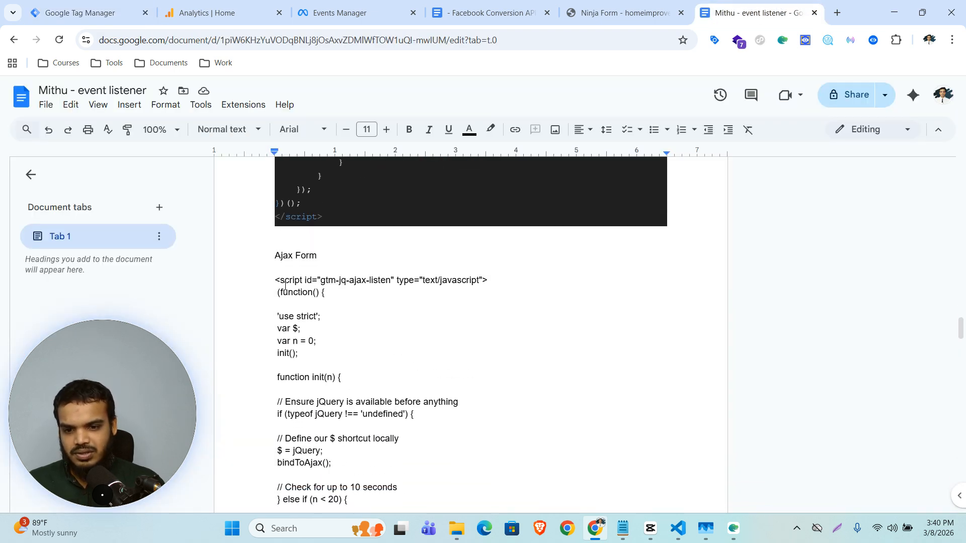
left_click_drag(277, 280, 375, 277)
scroll(357, 323, "down", 5)
scroll(360, 325, "down", 10)
scroll(360, 325, "down", 11)
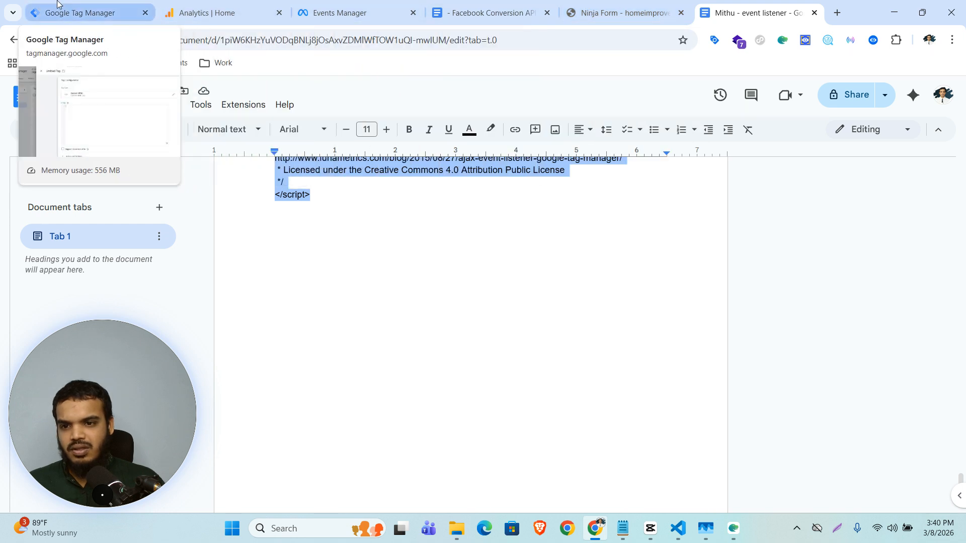
left_click(86, 13)
key("ctrl+v")
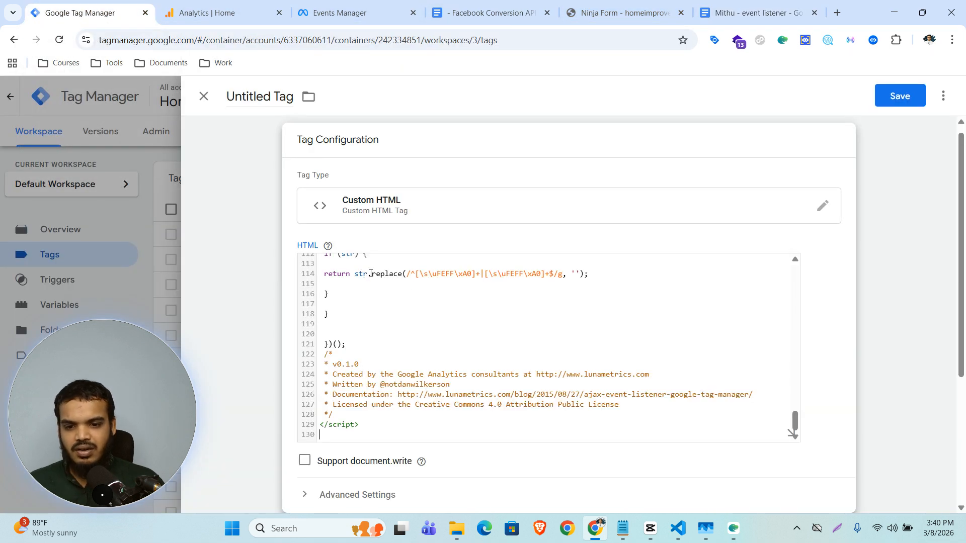
Review the pasted listener code and assign the All Pages trigger to the tag.
scroll(521, 367, "up", 12)
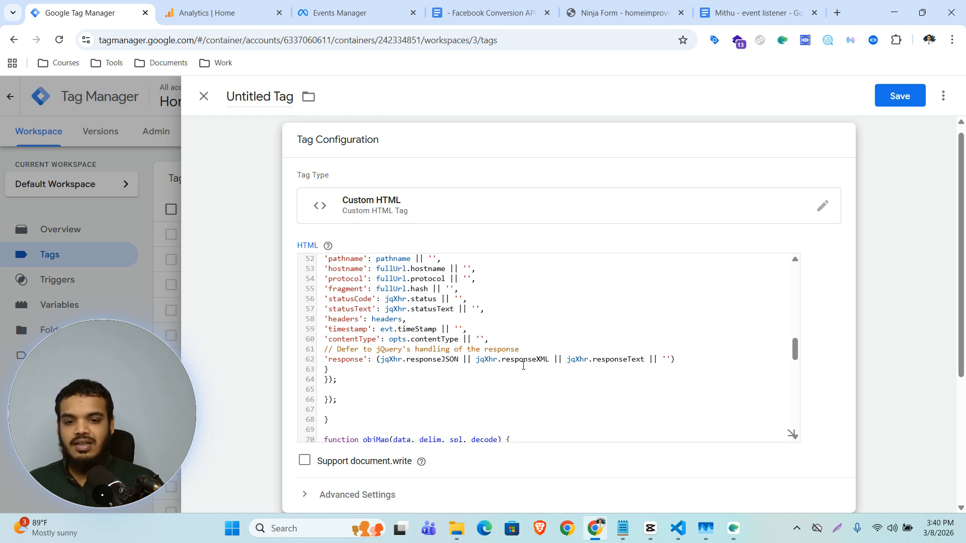
scroll(600, 346, "up", 5)
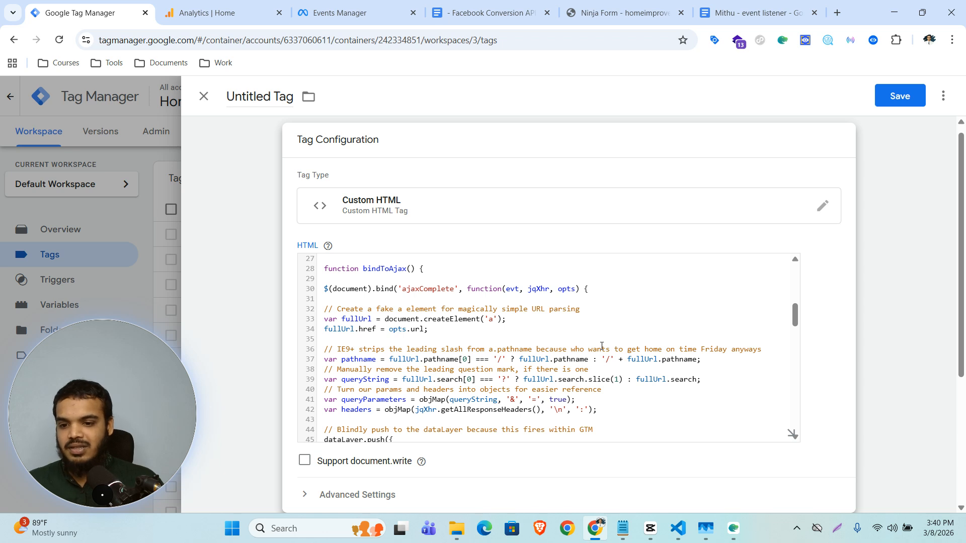
scroll(602, 346, "down", 18)
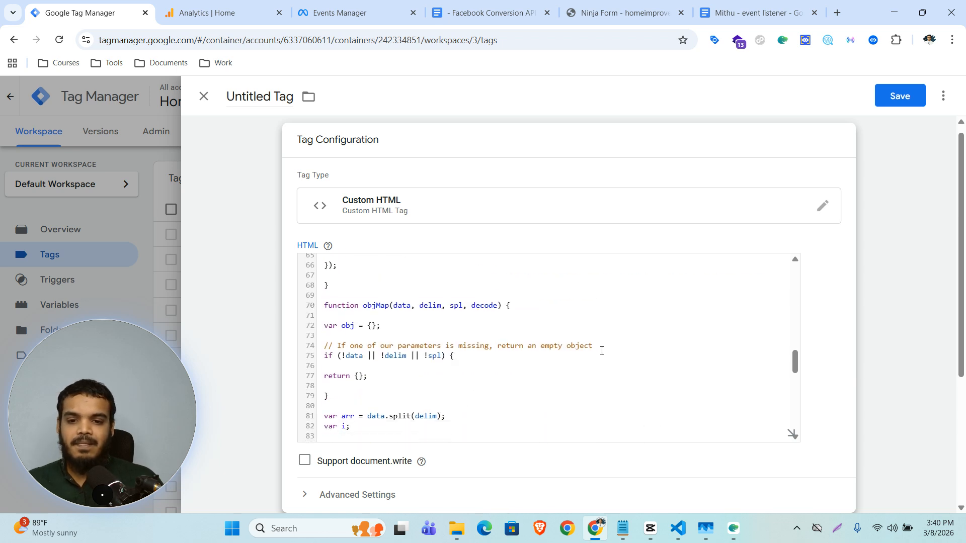
scroll(839, 402, "down", 3)
left_click(517, 414)
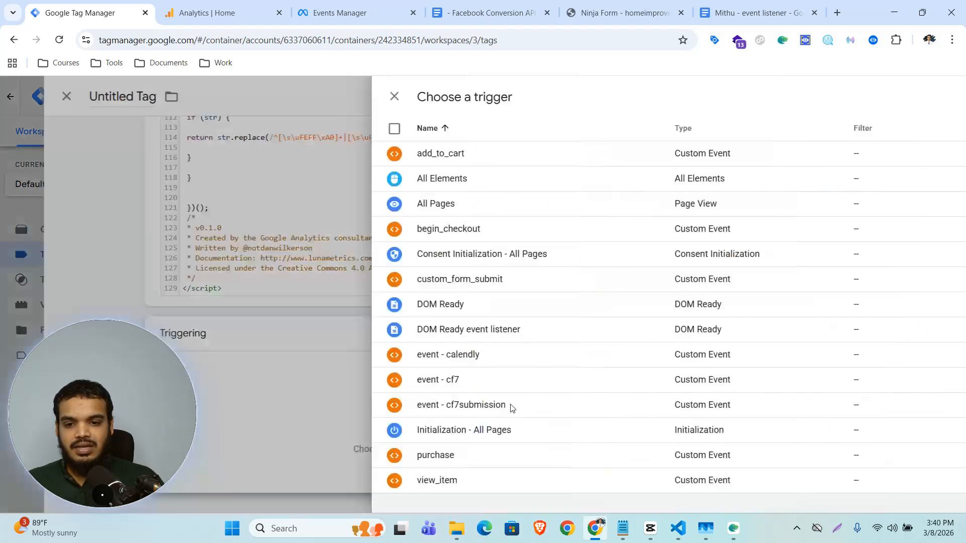
left_click(272, 204)
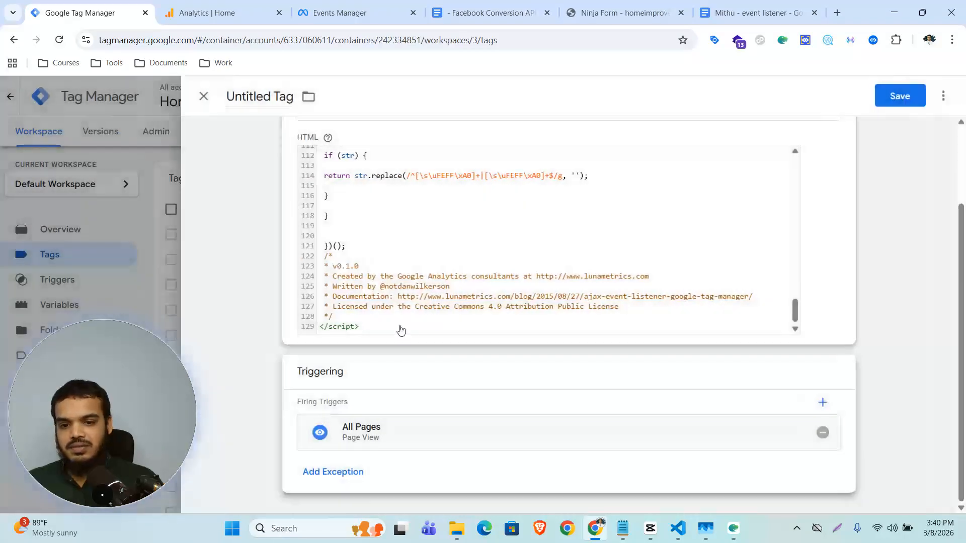
Save the tag under the name Ninja Form event.
left_click(910, 96)
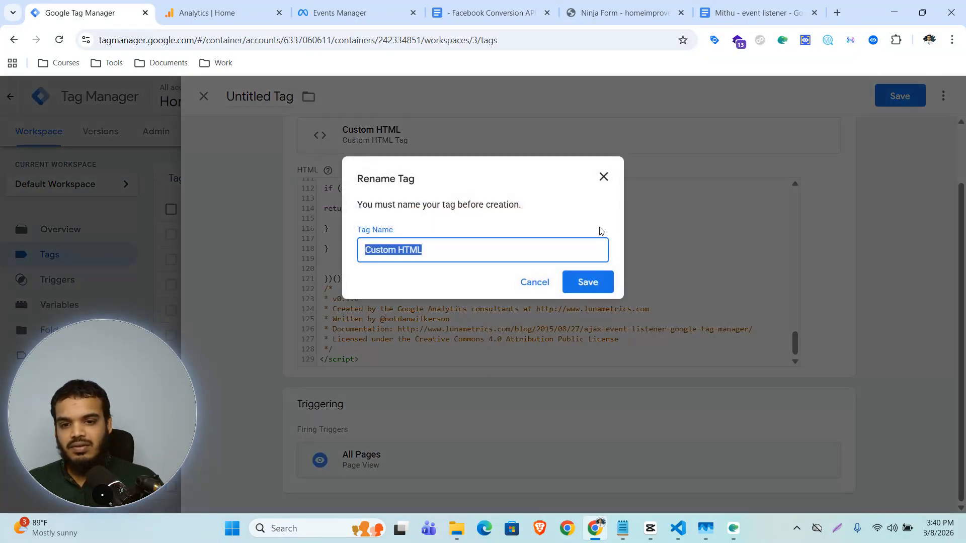
type("Ninj")
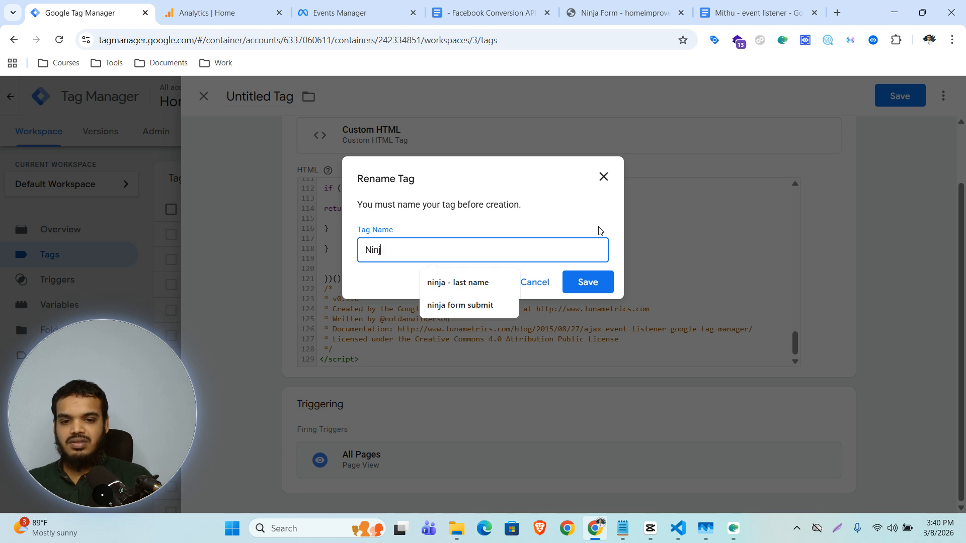
type("a Form event")
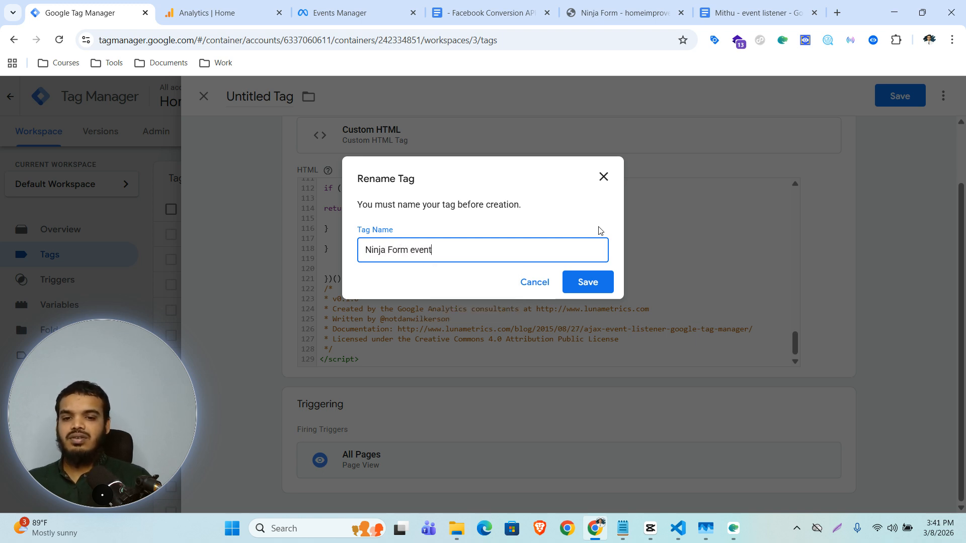
left_click(586, 281)
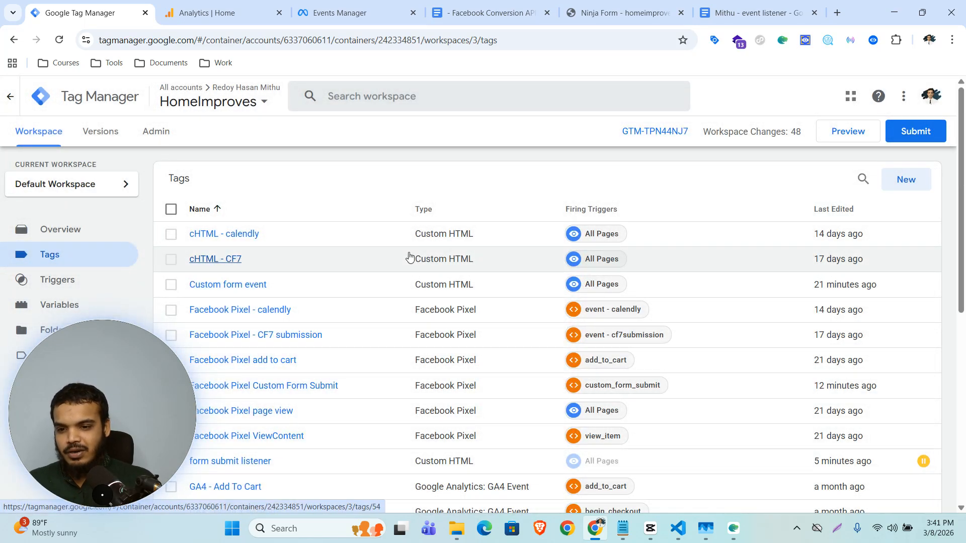
Start the container preview and connect Tag Assistant to the Ninja Form page URL, homeimproves.online/gravity-form/.
left_click(847, 132)
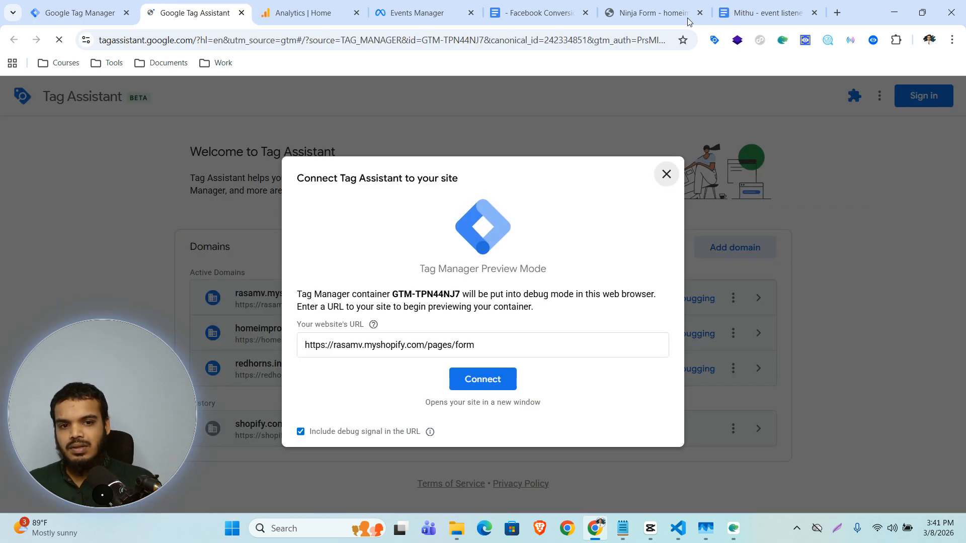
left_click(638, 4)
left_click(330, 39)
key("ctrl+c")
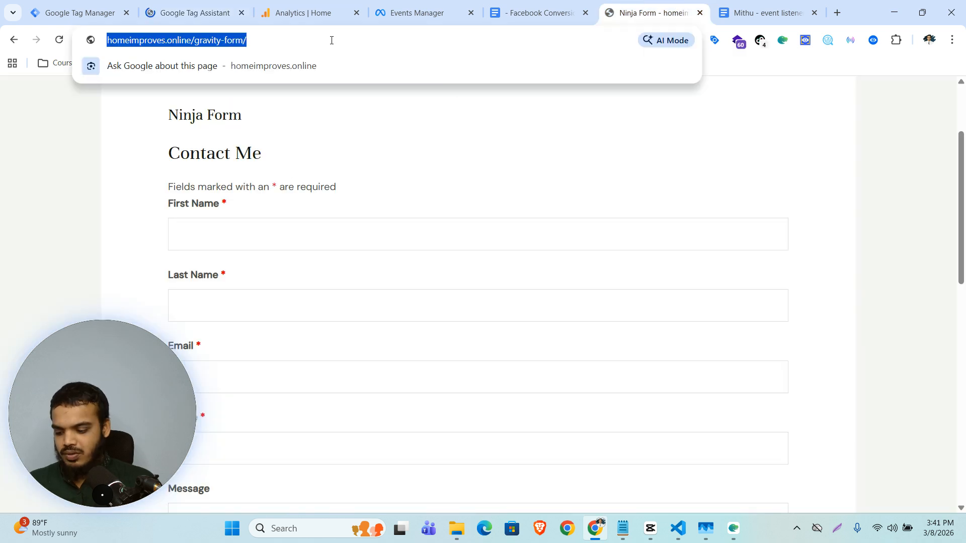
left_click(151, 11)
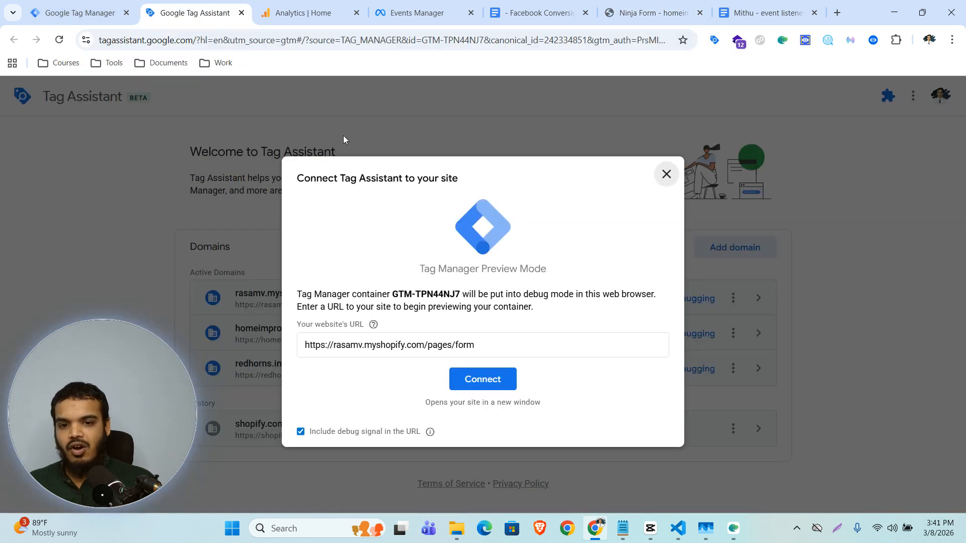
double_click(473, 352)
key("ctrl+a")
key("ctrl+v")
left_click(474, 381)
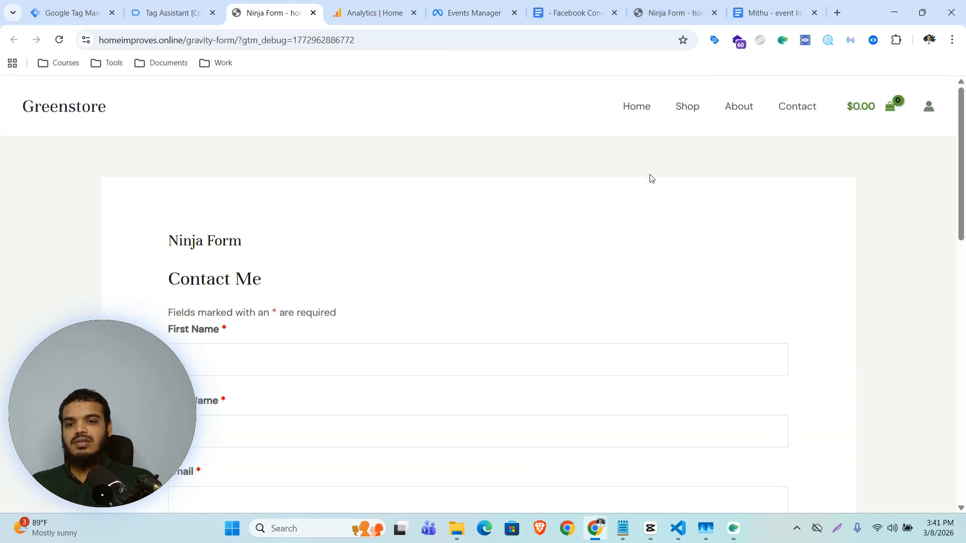
Fill in the contact form with the saved name, email and phone details, enter Test as the message, and submit it.
scroll(424, 167, "down", 5)
scroll(442, 179, "up", 2)
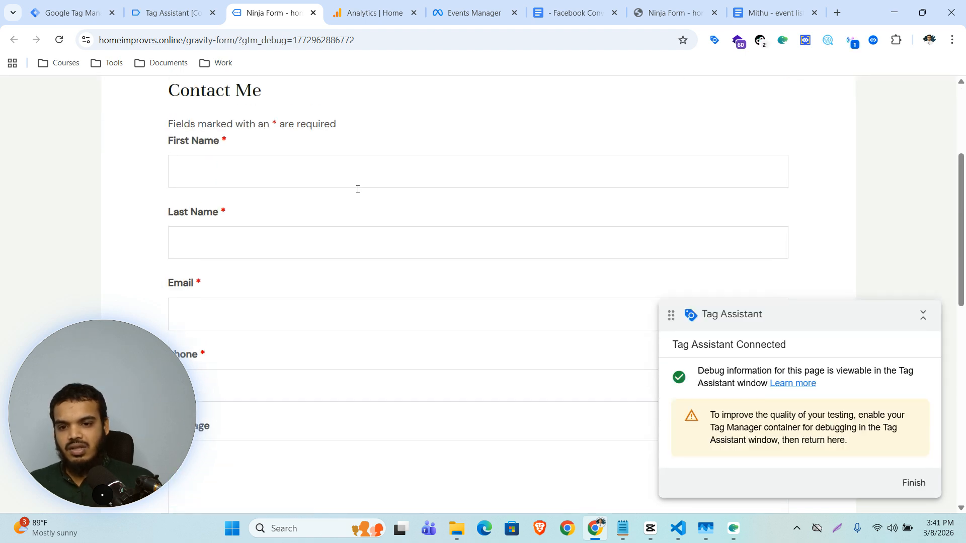
left_click(285, 172)
left_click(323, 210)
scroll(334, 222, "down", 2)
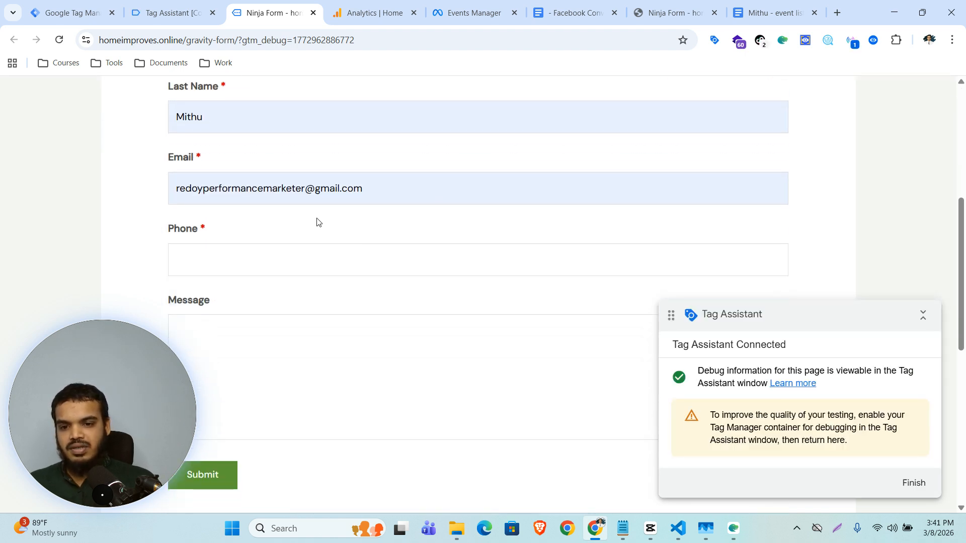
left_click(285, 256)
left_click(308, 301)
scroll(308, 302, "down", 3)
left_click(319, 186)
type("Test")
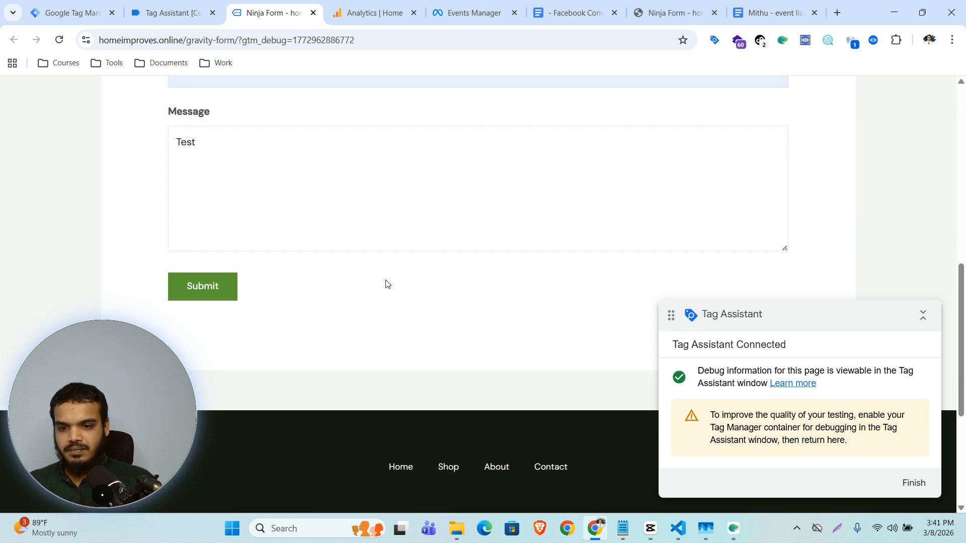
left_click(210, 292)
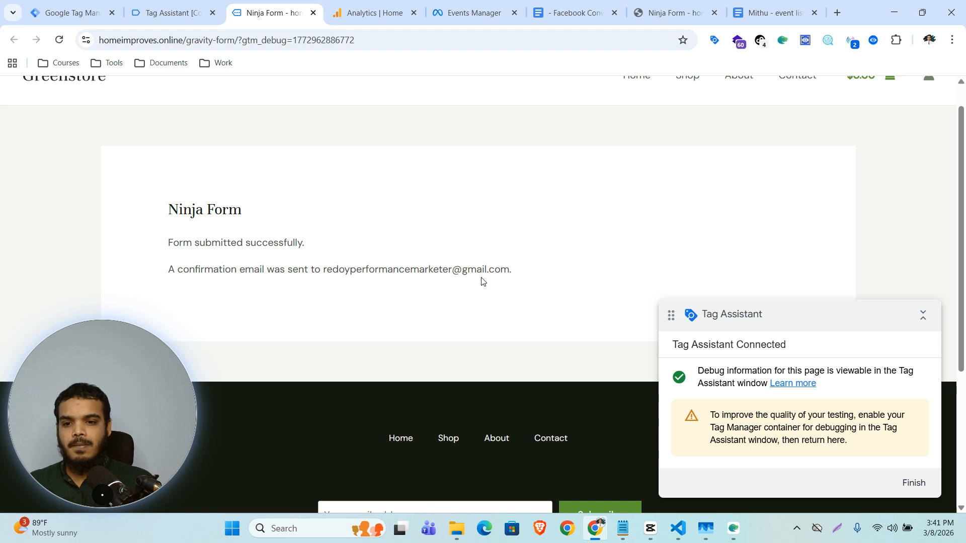
Return to Tag Assistant, dismiss the connection notice, and open the ajaxComplete event for inspection.
left_click(201, 11)
left_click_drag(140, 350, 638, 289)
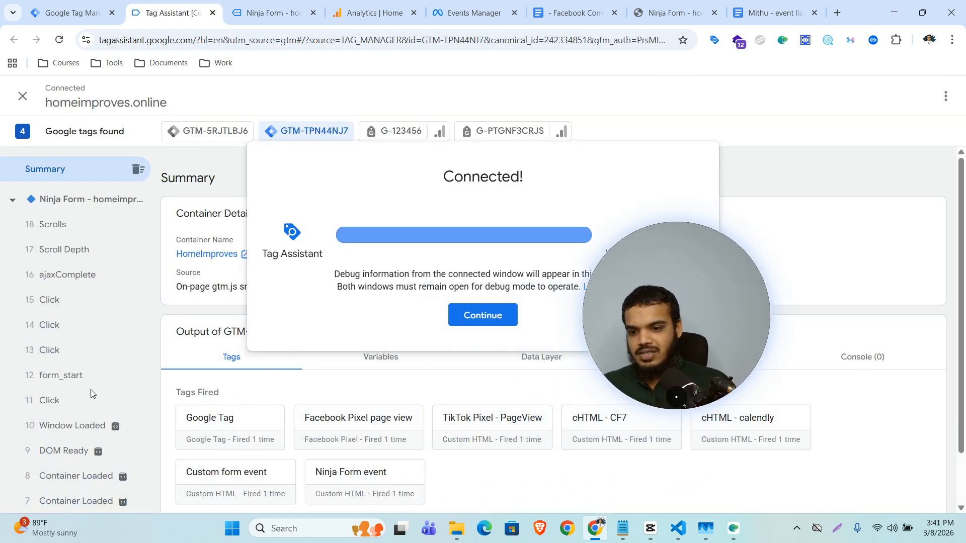
left_click(470, 319)
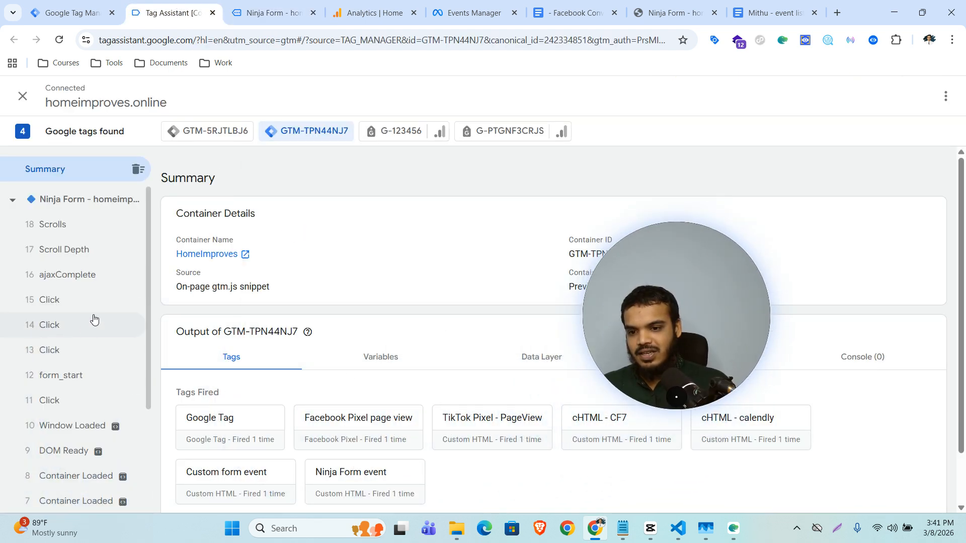
left_click(67, 276)
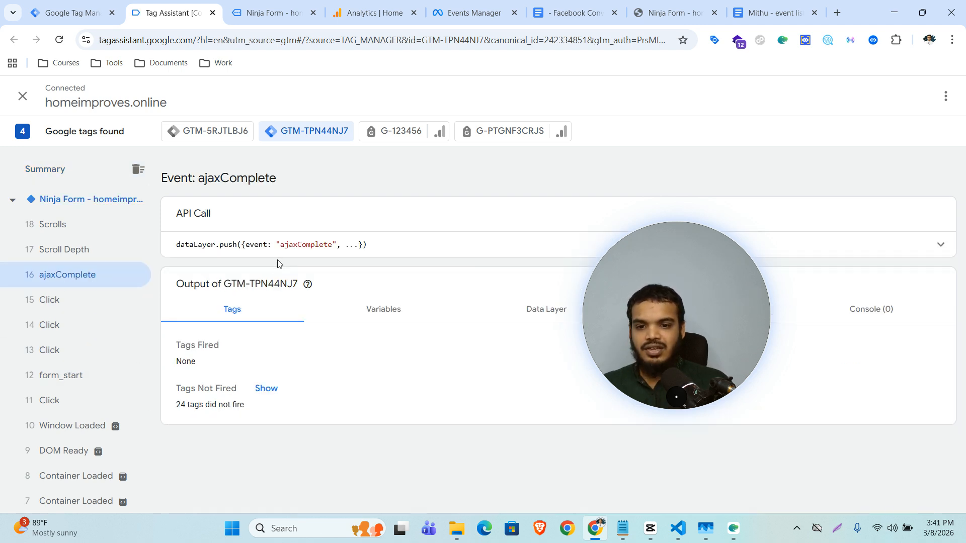
On the submitted Ninja Form page, open the ajaxComplete event in the LeoMeasure data layer checker and expand its attributes, response and data objects.
left_click(283, 10)
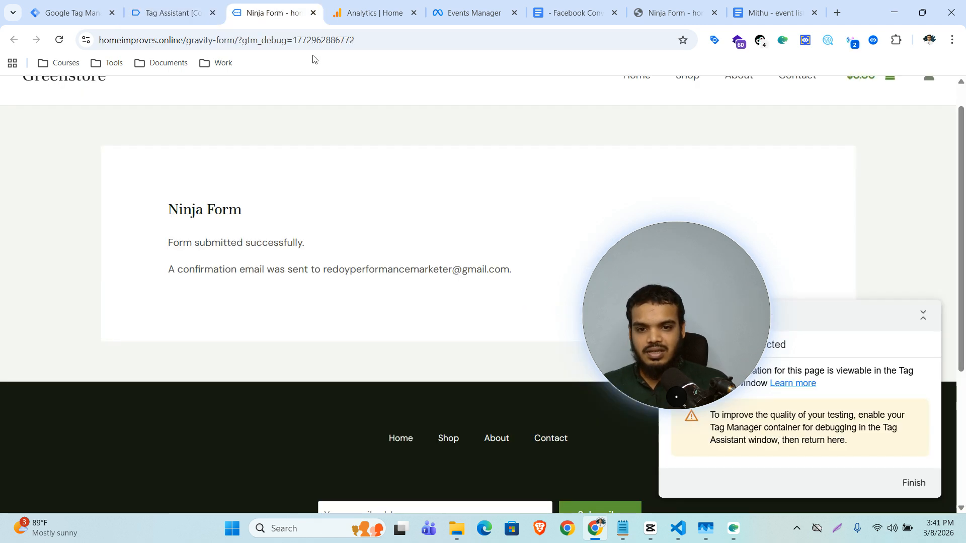
left_click_drag(678, 295, 120, 355)
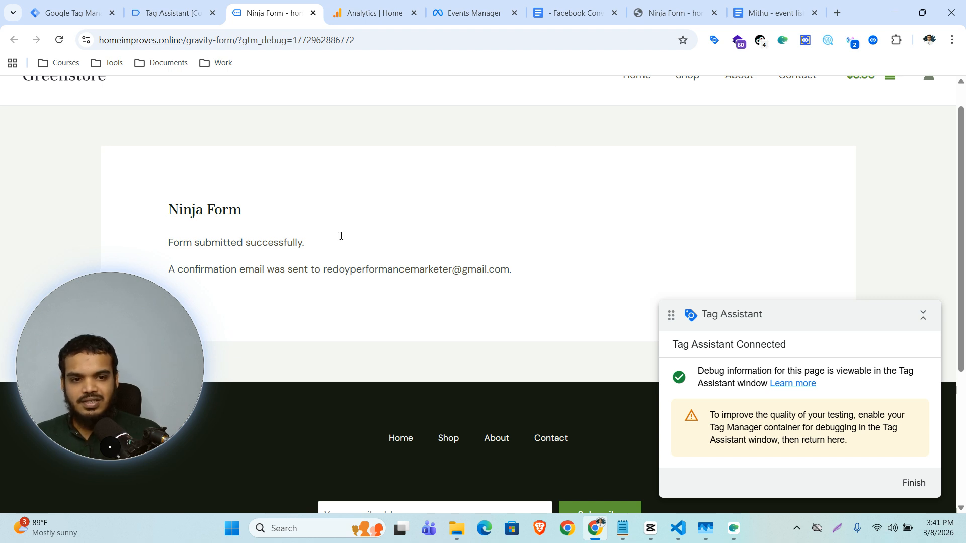
left_click(827, 40)
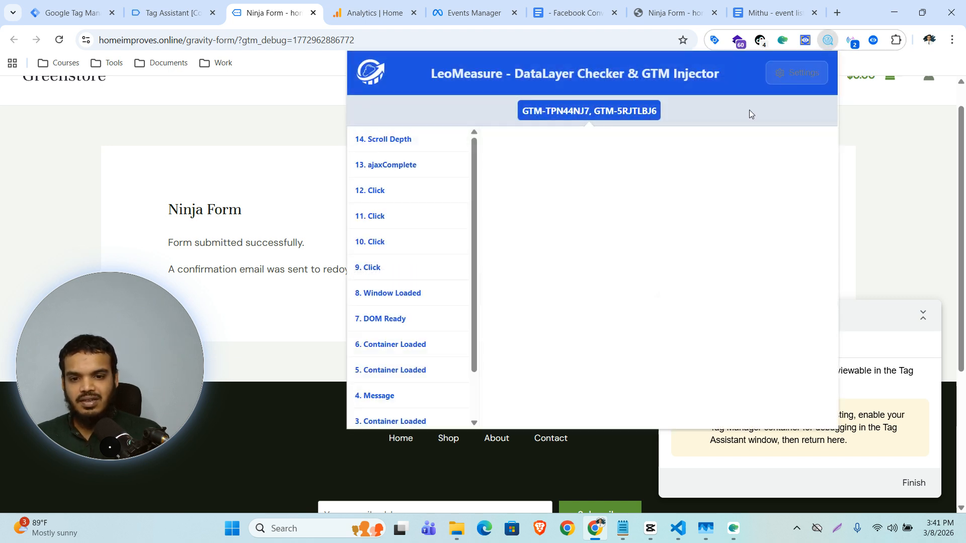
left_click(401, 167)
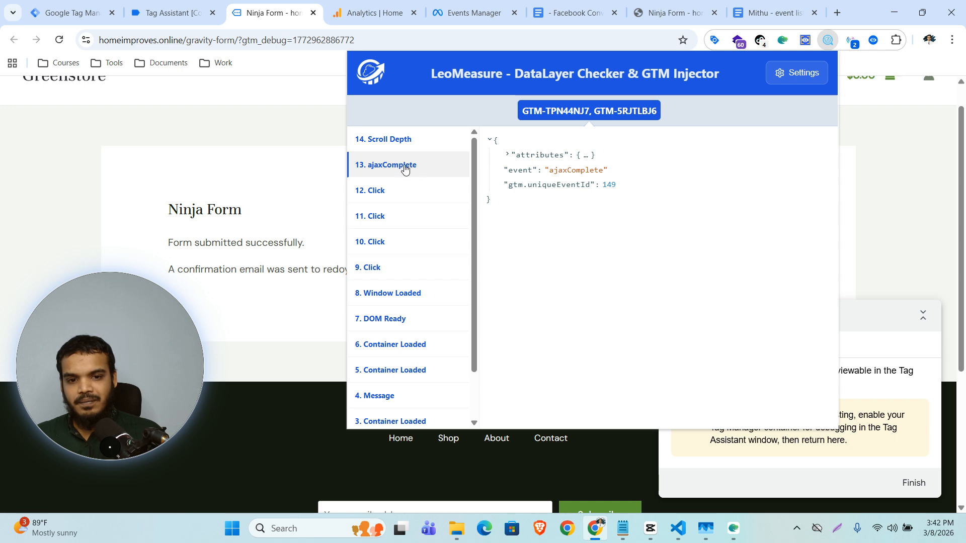
left_click(508, 155)
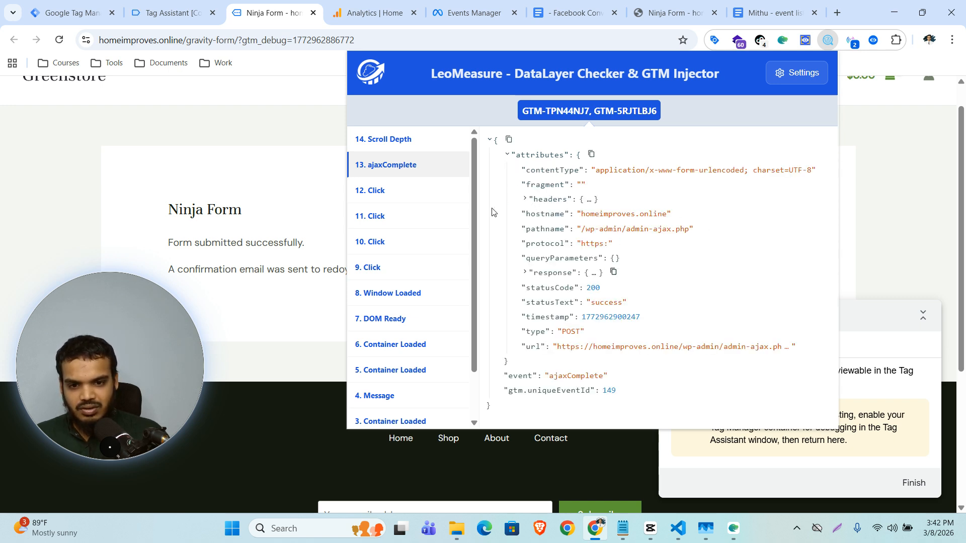
left_click(526, 274)
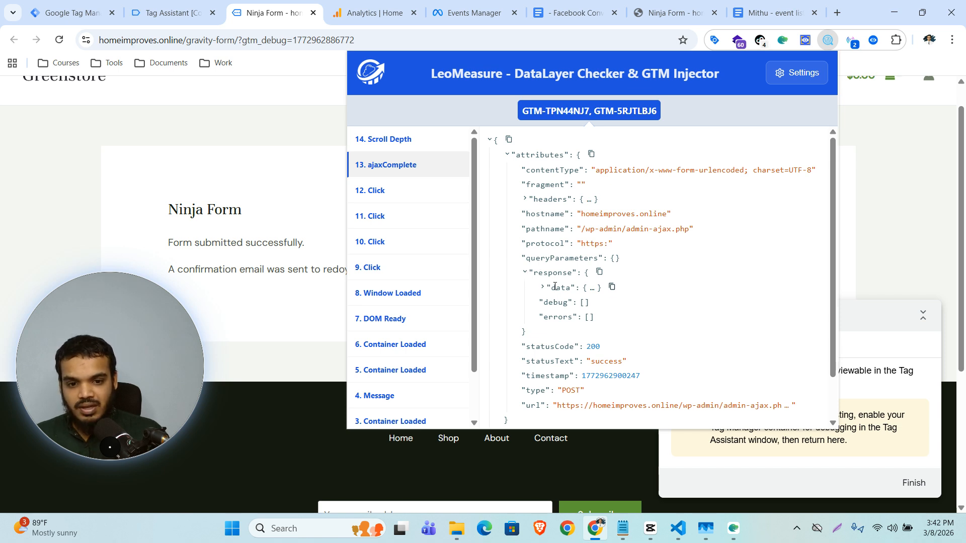
left_click(542, 289)
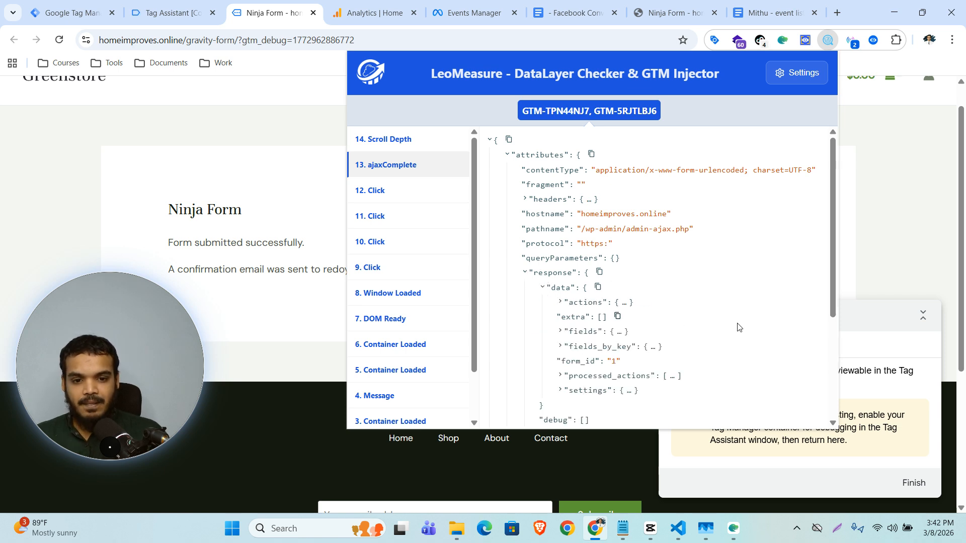
Expand fields_by_key and its first name field, and copy the data layer path of the field's value.
scroll(732, 325, "down", 1)
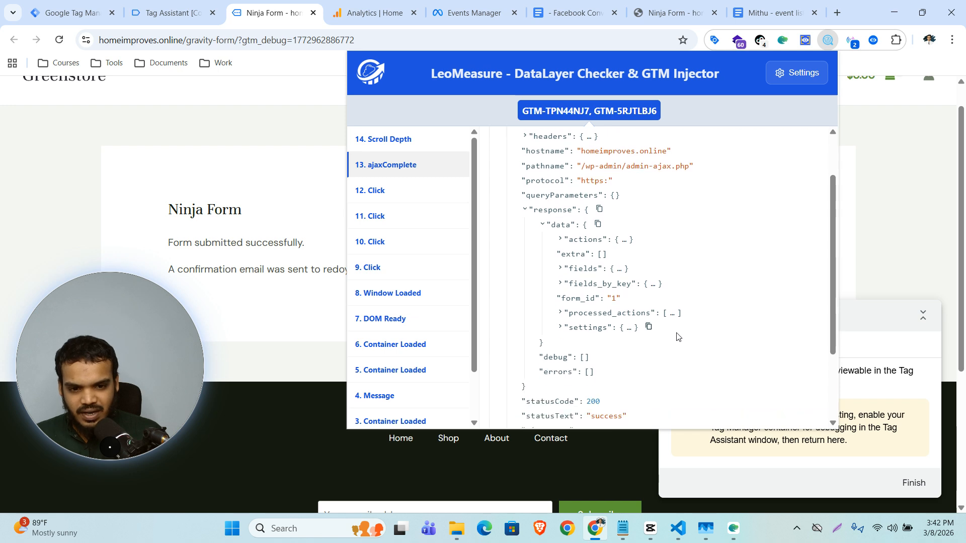
left_click(560, 285)
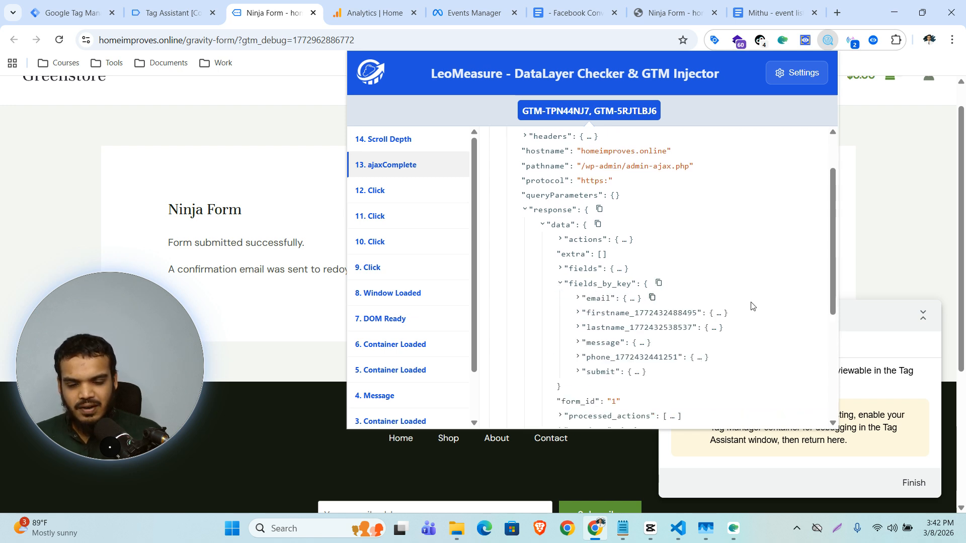
scroll(735, 306, "down", 1)
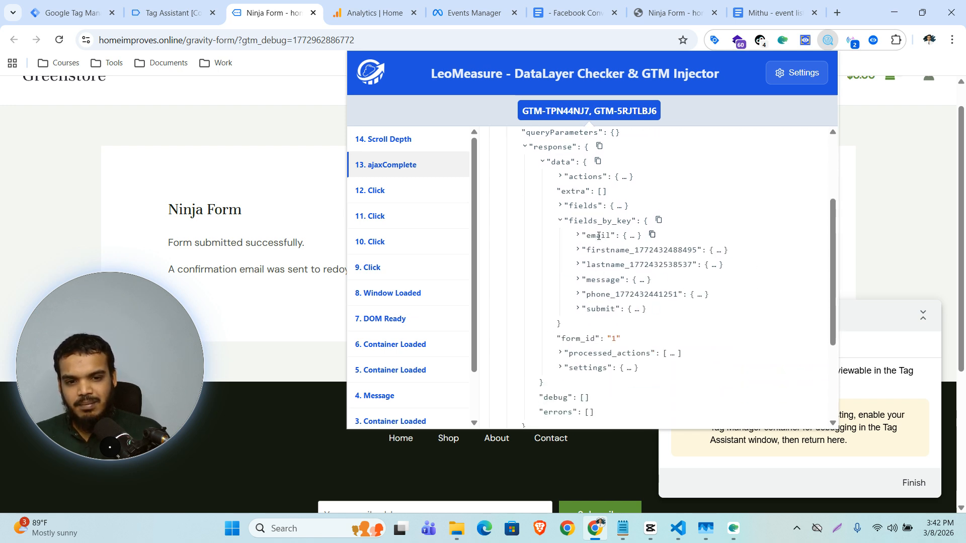
left_click(720, 252)
scroll(641, 305, "down", 5)
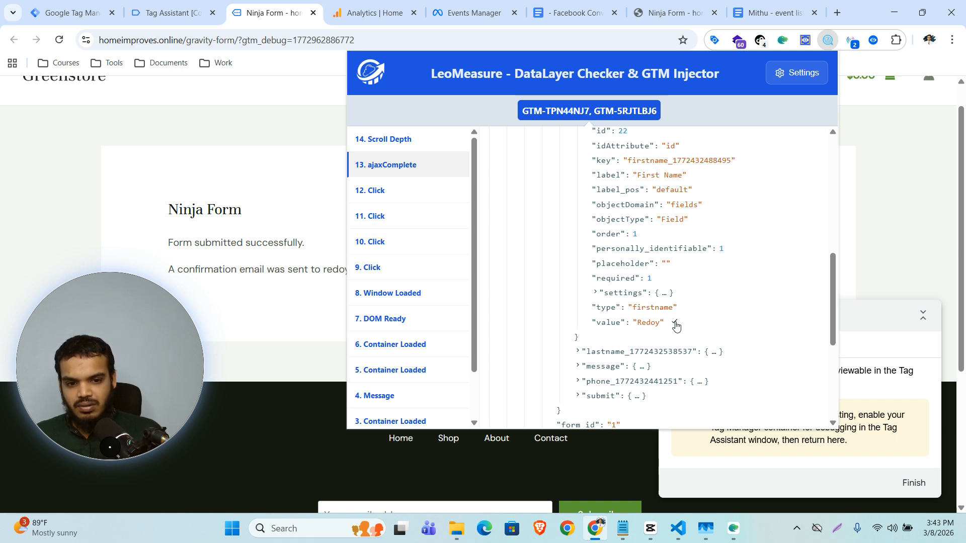
In Tag Manager, start a new Data Layer Variable with the variable name attributes.response.data.fields_by_key.firstname_1772432488495.value.
left_click(71, 13)
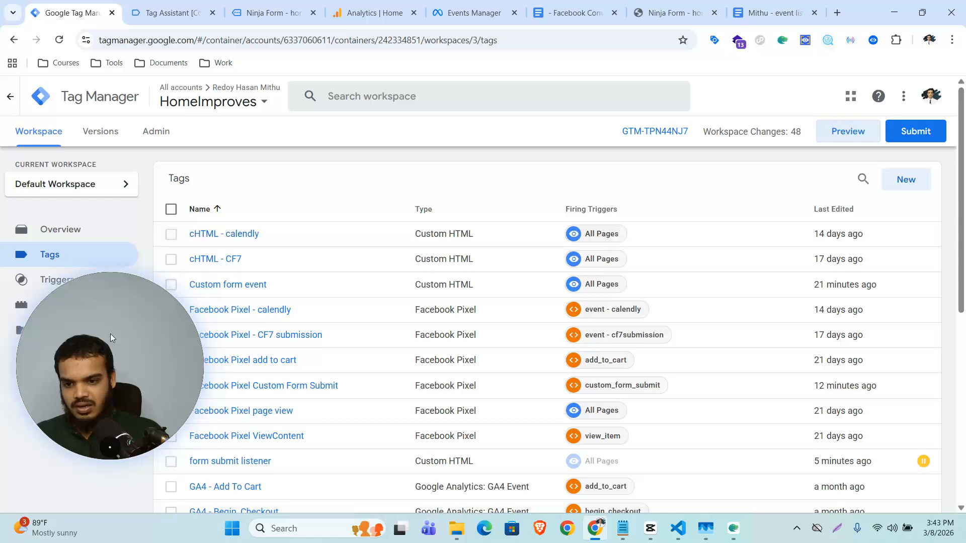
left_click(58, 305)
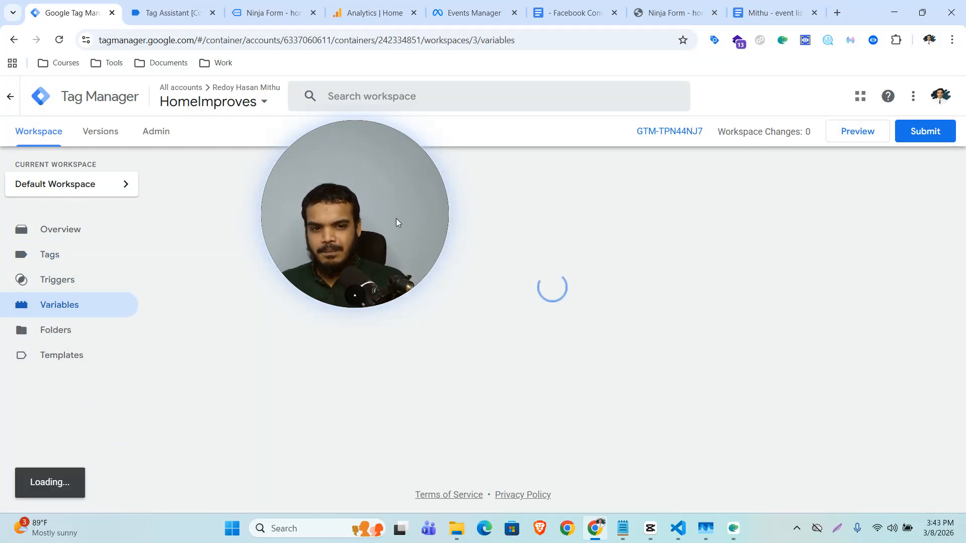
left_click_drag(391, 222, 199, 160)
left_click(898, 402)
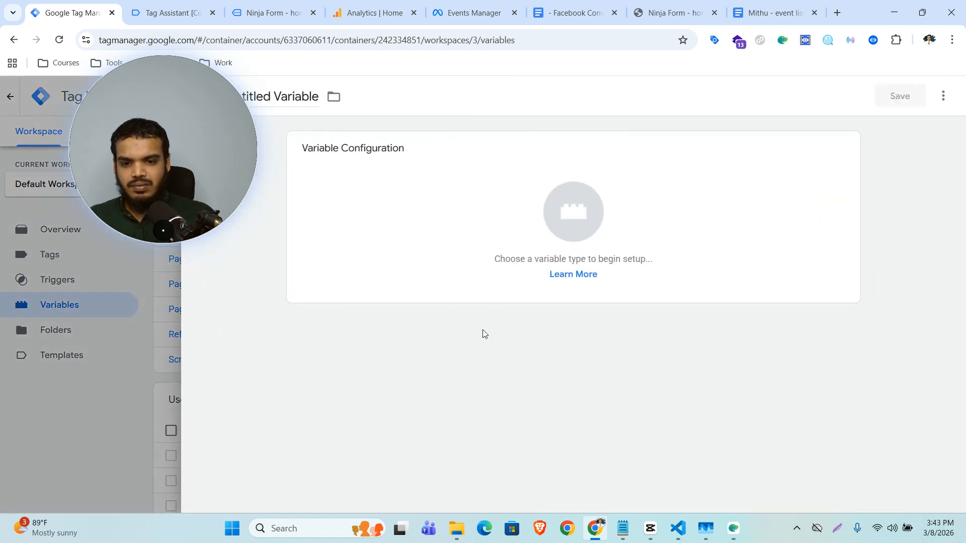
left_click(581, 212)
scroll(715, 383, "down", 2)
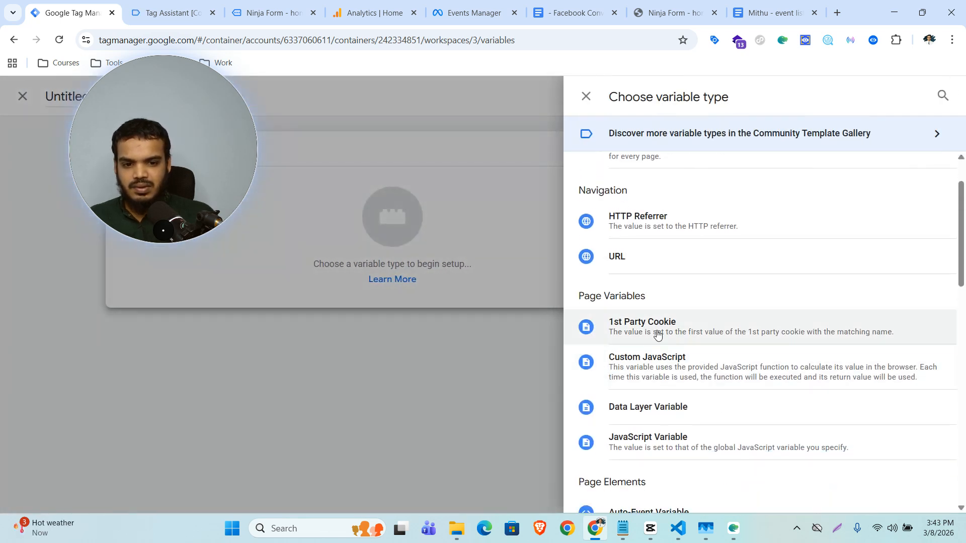
left_click(648, 408)
left_click(372, 274)
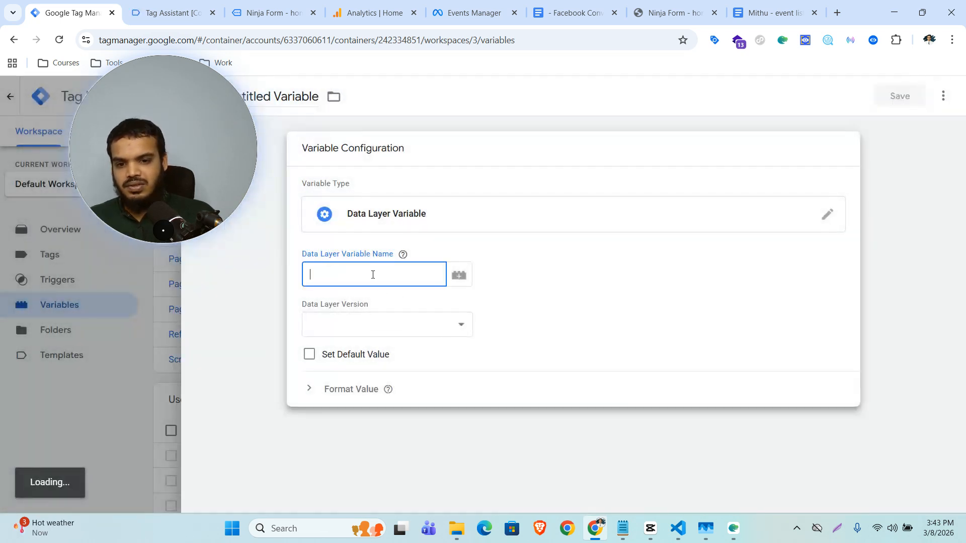
type("firstname_1772432488495.value")
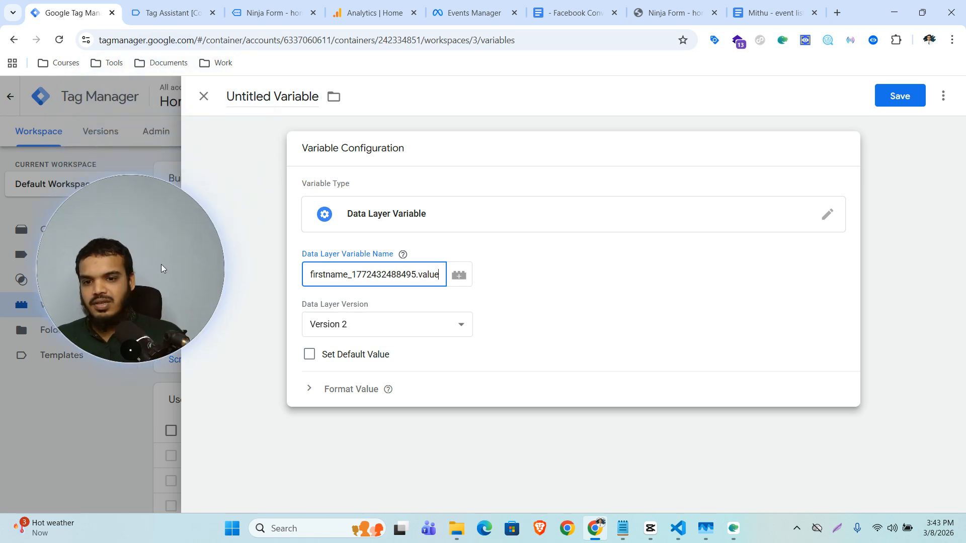
Name the variable first name ninja and save it.
left_click(272, 93)
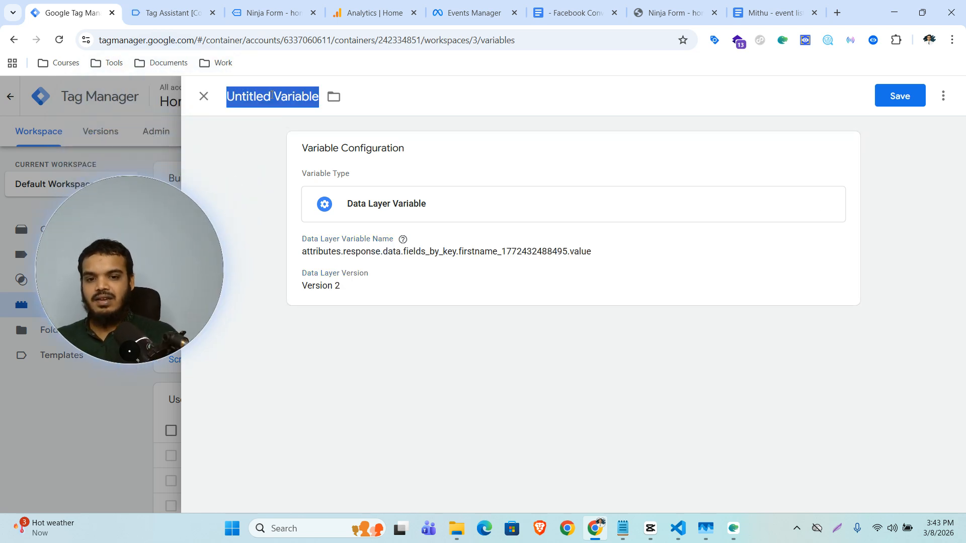
type("first name")
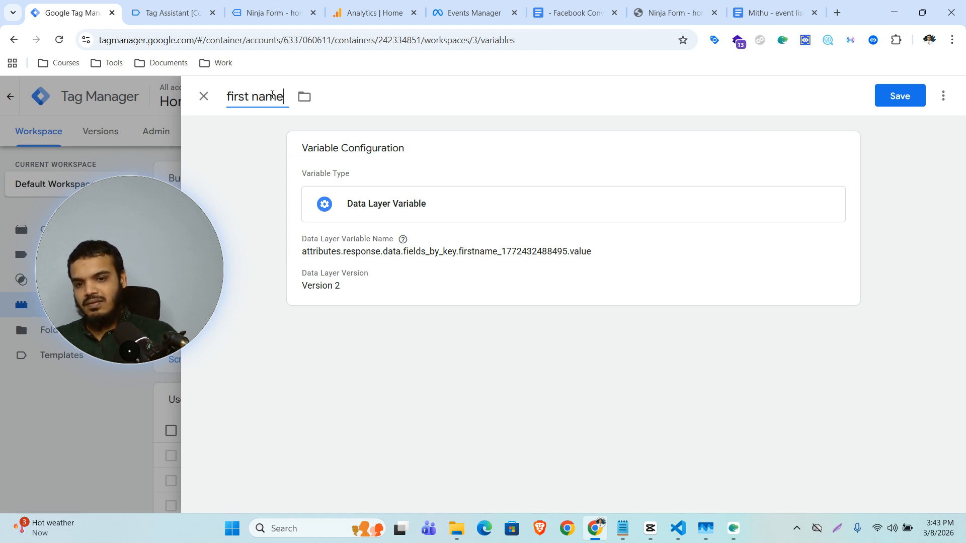
type(" ninja")
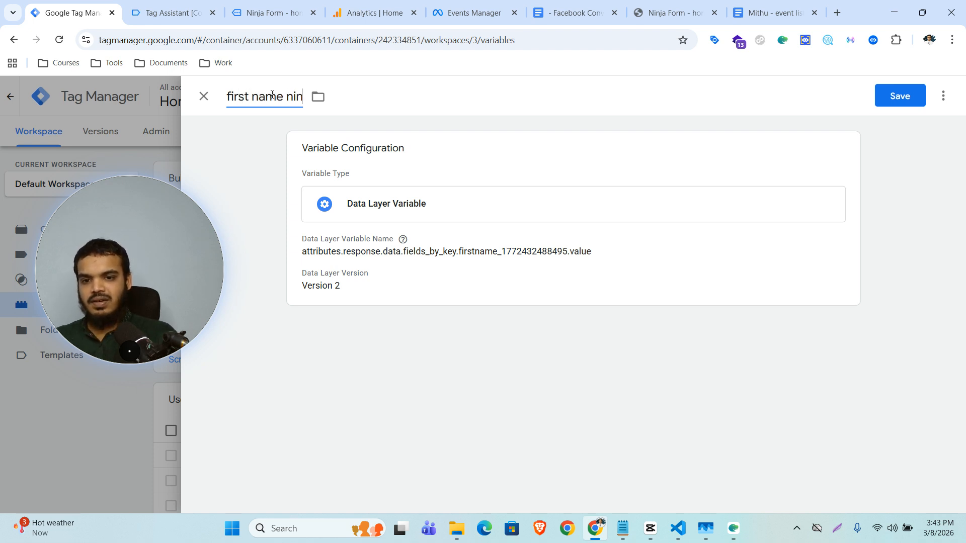
left_click(925, 100)
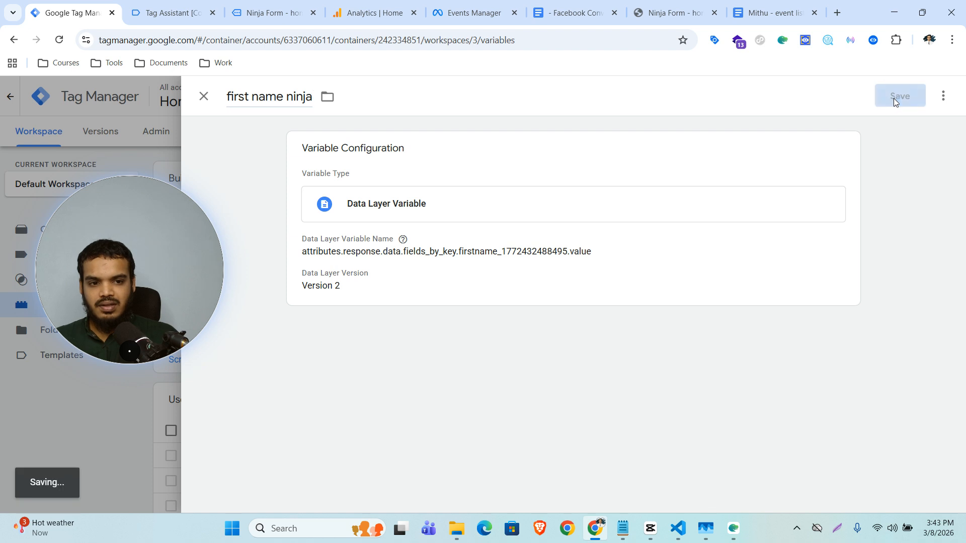
Return to the Ninja Form page, reopen the ajaxComplete event in LeoMeasure, and expand its response data down to fields_by_key.
left_click(272, 10)
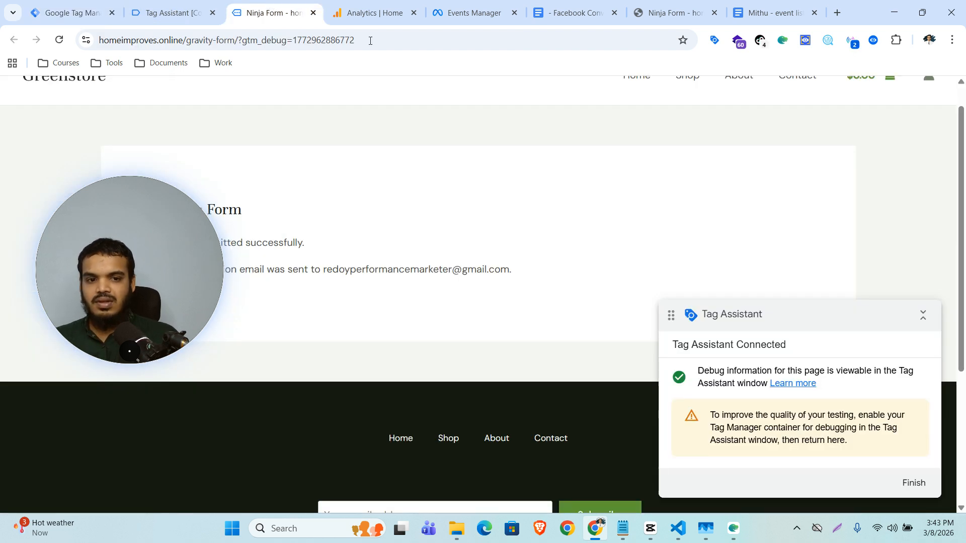
left_click(828, 40)
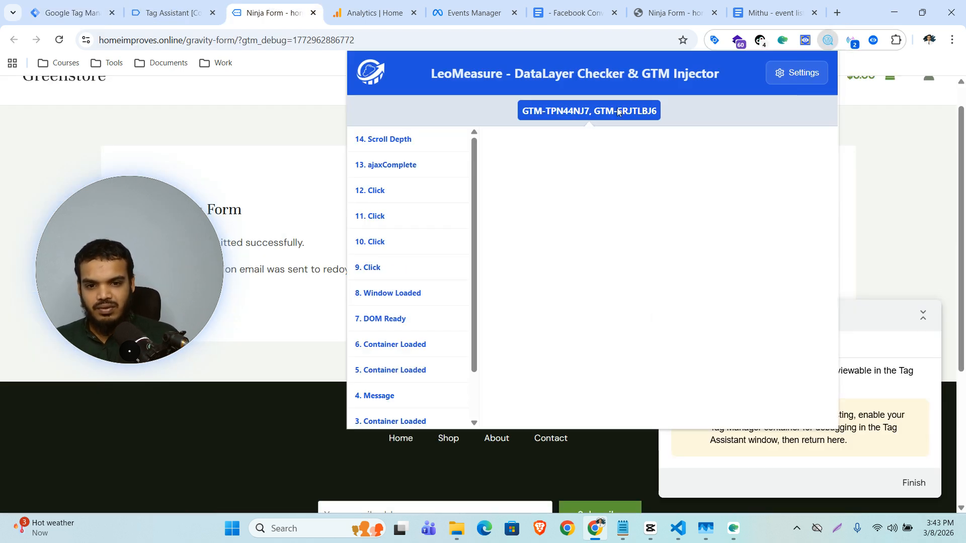
left_click(401, 165)
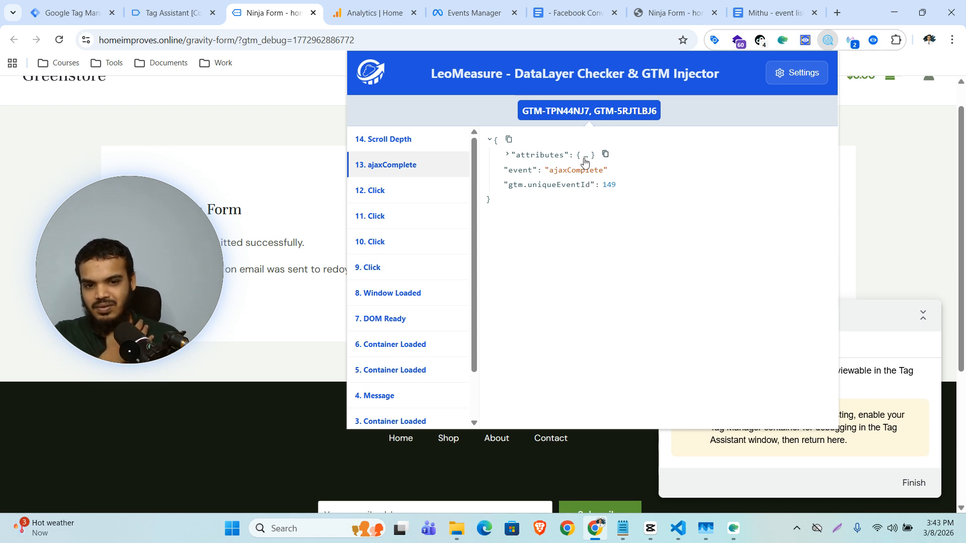
left_click(508, 155)
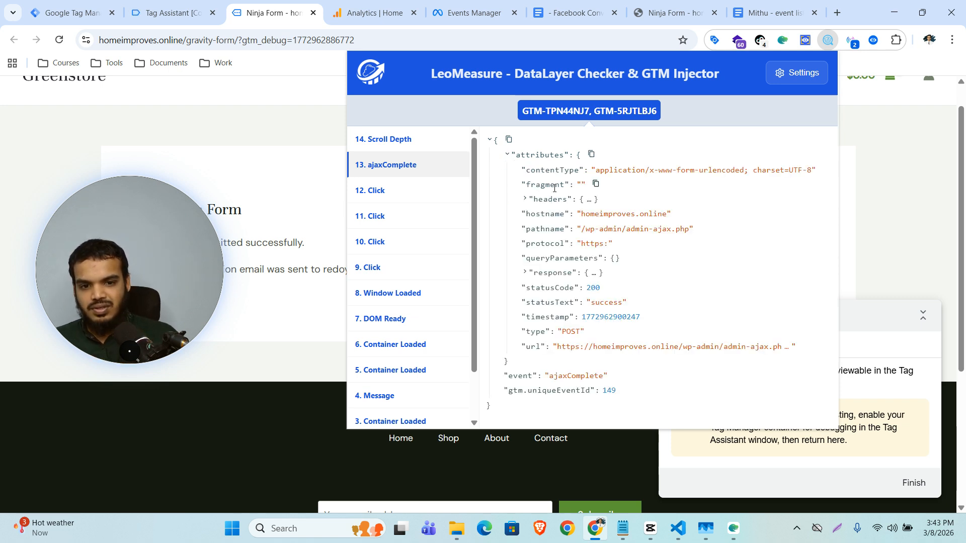
left_click(526, 273)
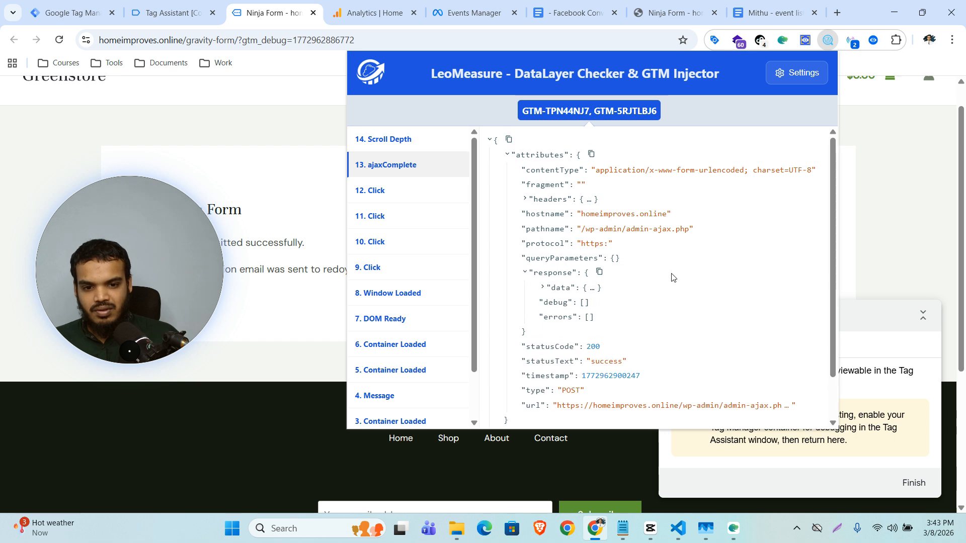
left_click(544, 289)
scroll(715, 307, "down", 3)
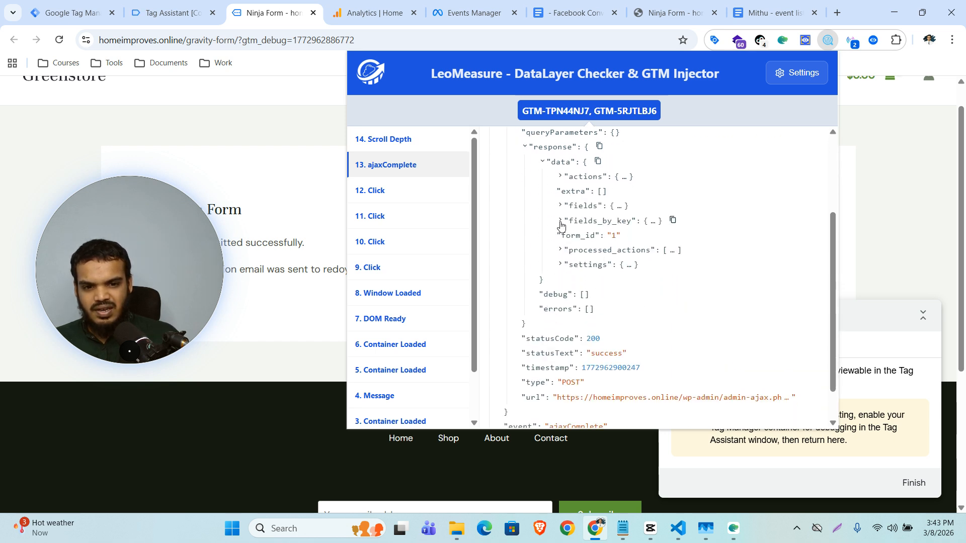
left_click(560, 222)
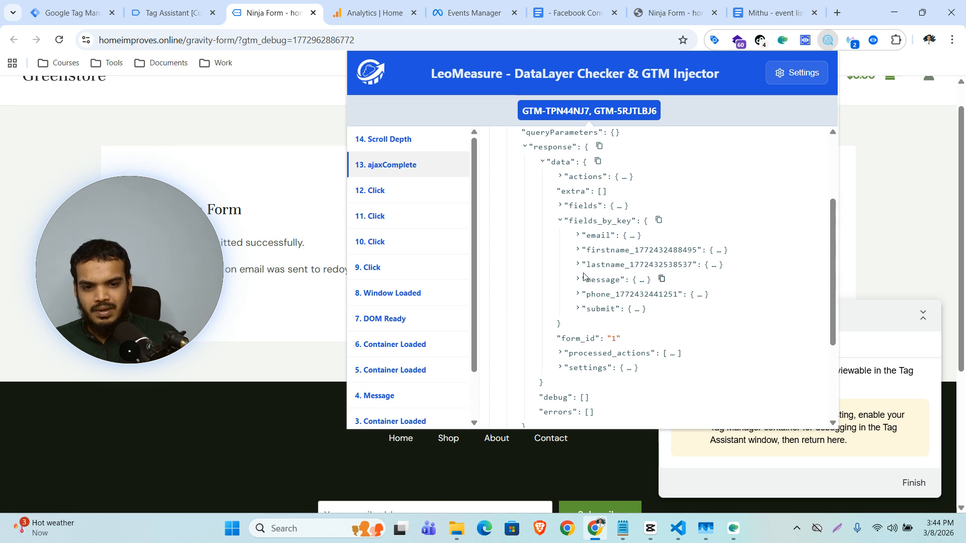
Expand the email field including its hidden items and copy the data layer path of its value.
left_click(633, 238)
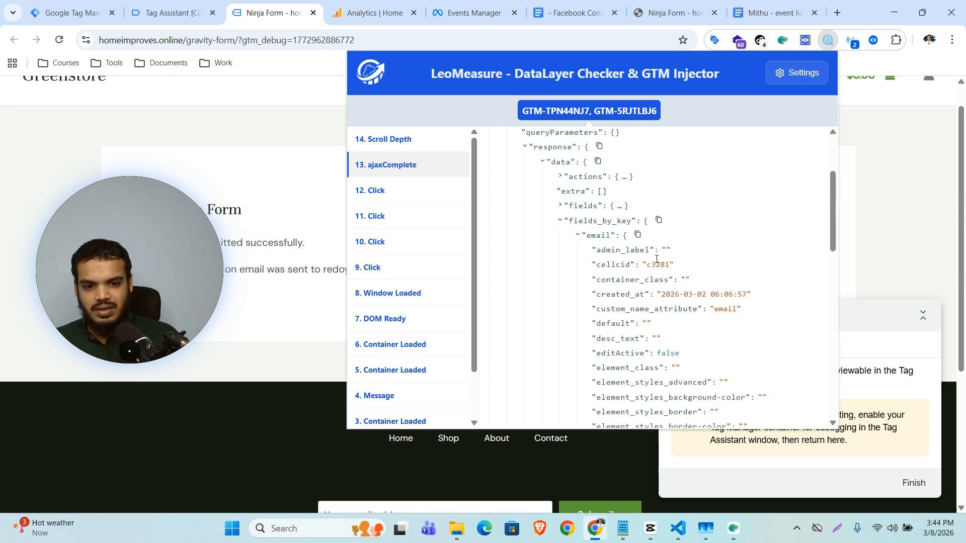
scroll(713, 346, "down", 7)
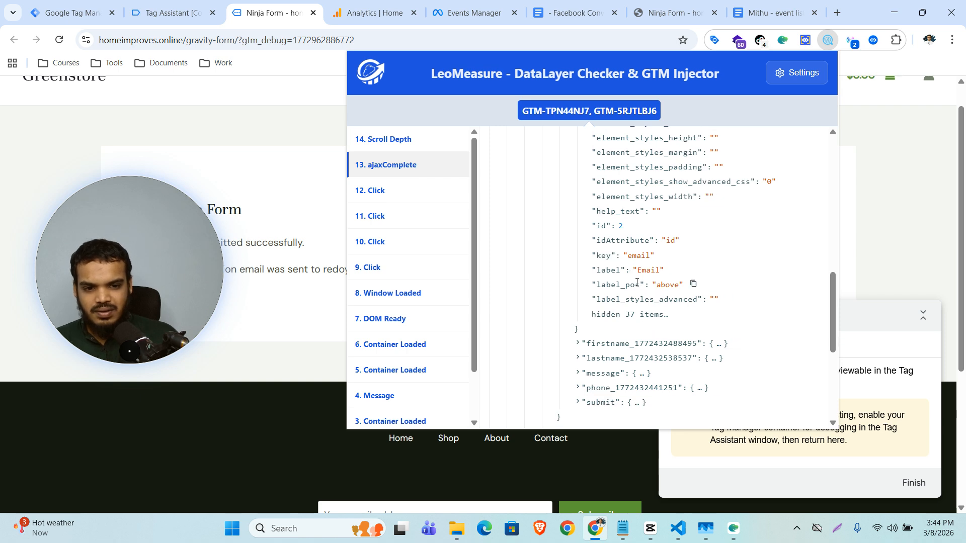
left_click(668, 316)
scroll(726, 332, "down", 5)
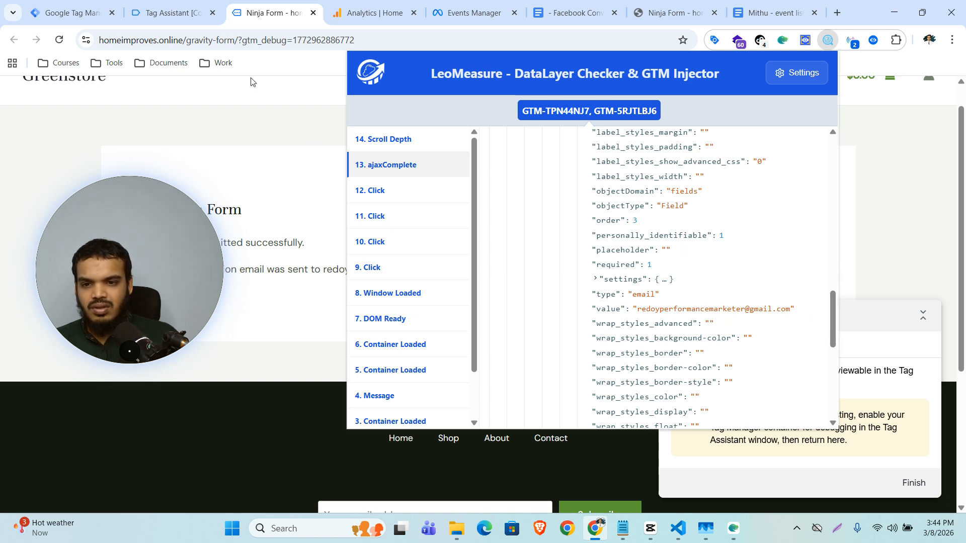
Back in Tag Manager, start another Data Layer Variable and paste the copied path ending in data.fields_by_key.email.value as its variable name.
left_click(157, 4)
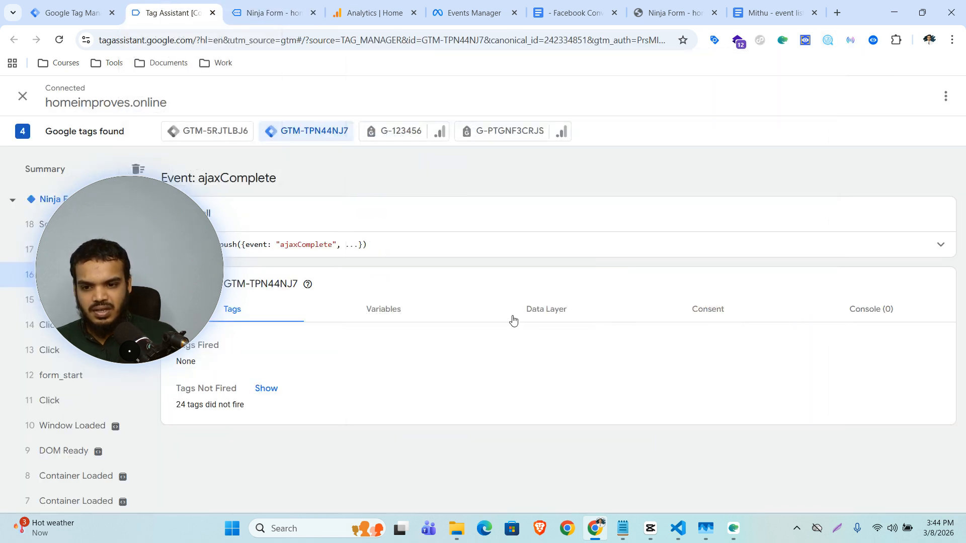
left_click(122, 5)
left_click(917, 403)
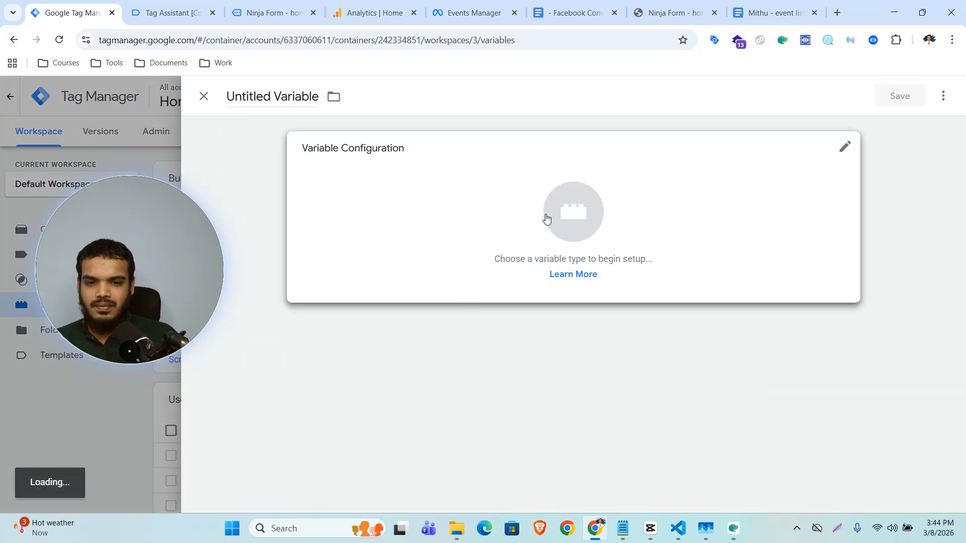
left_click(571, 189)
scroll(687, 363, "down", 1)
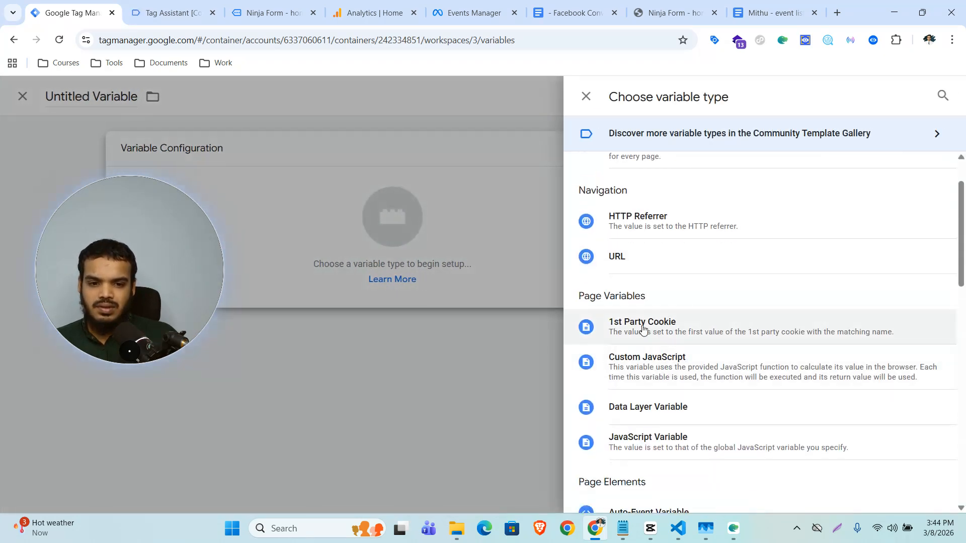
left_click(654, 406)
left_click(359, 274)
key("ctrl+v")
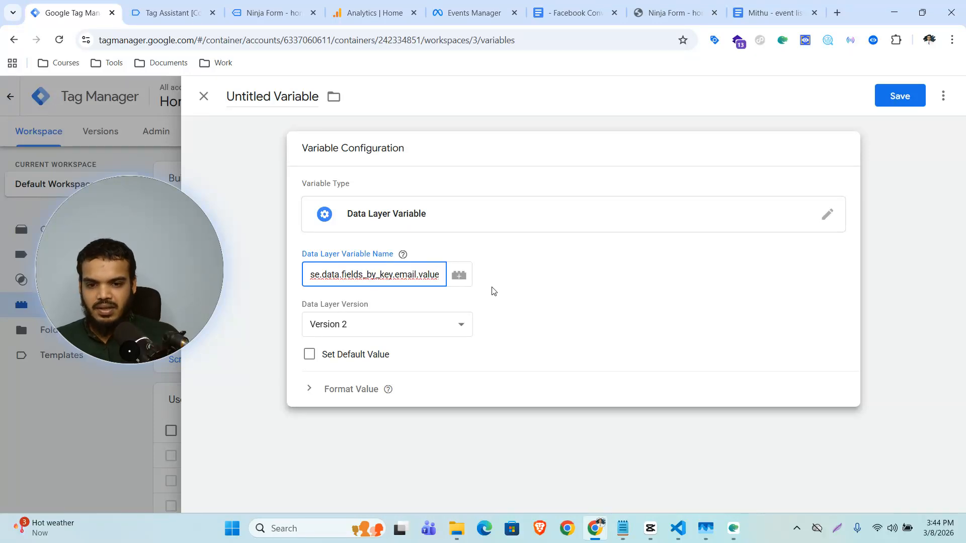
Name the variable email ninja and save it.
triple_click(265, 103)
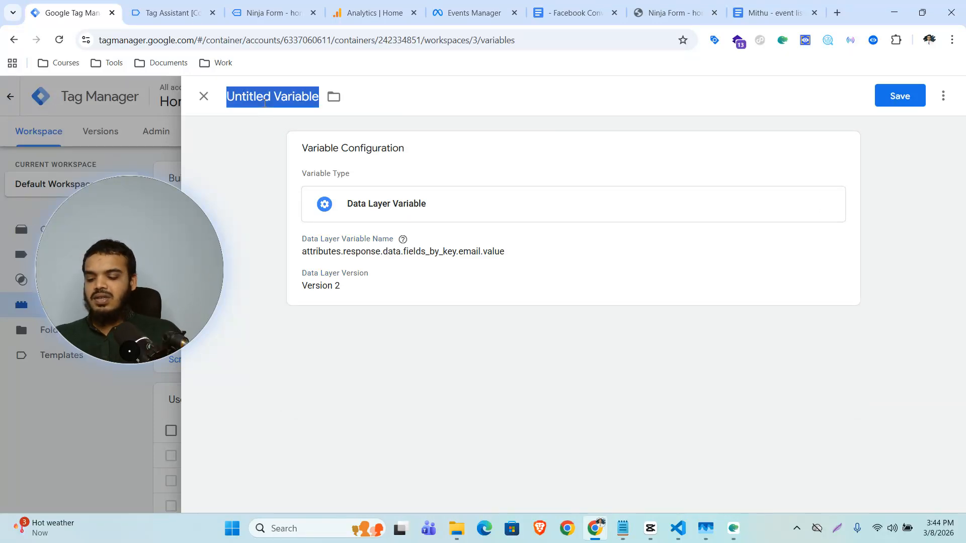
type("email ninja")
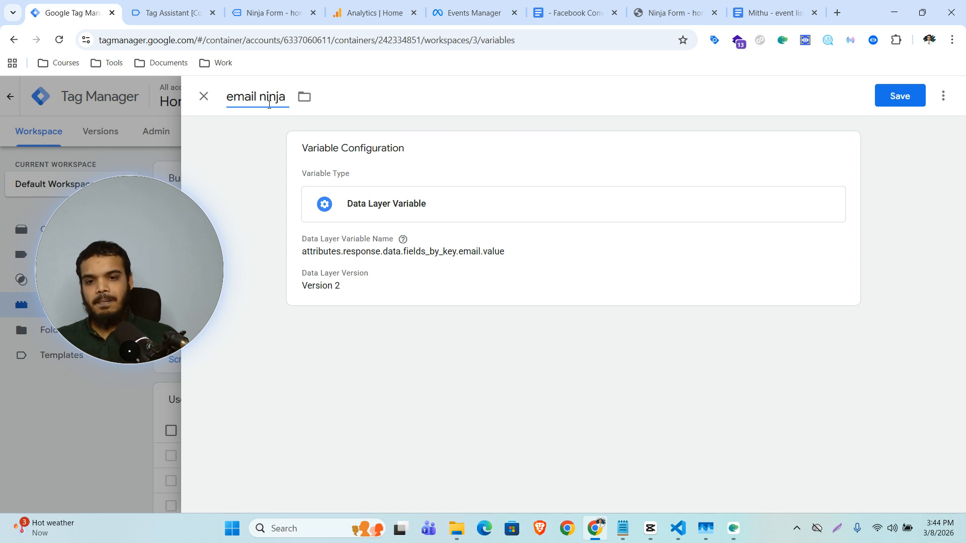
left_click(901, 104)
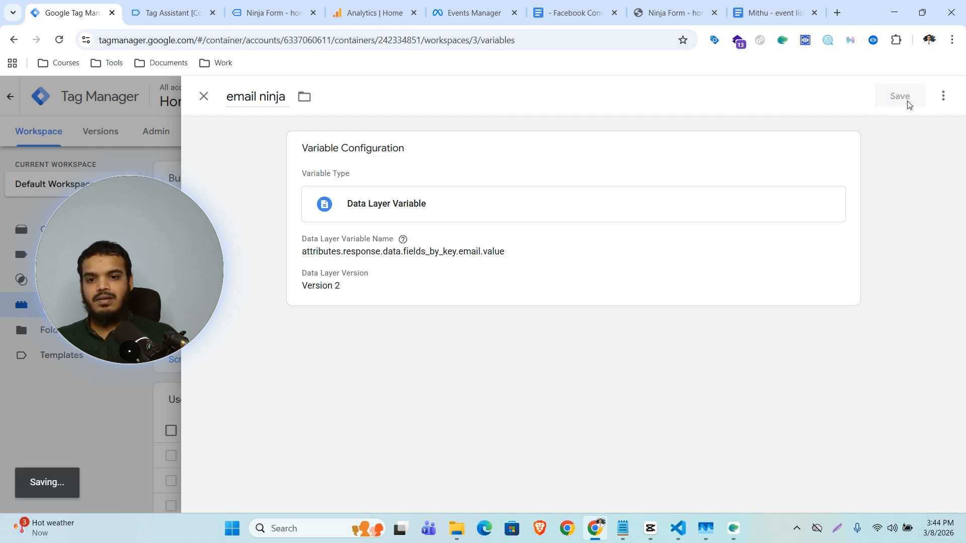
Return to the Ninja Form page and expand the ajaxComplete event's response data in LeoMeasure down to fields_by_key.
left_click(280, 3)
scroll(729, 147, "up", 1)
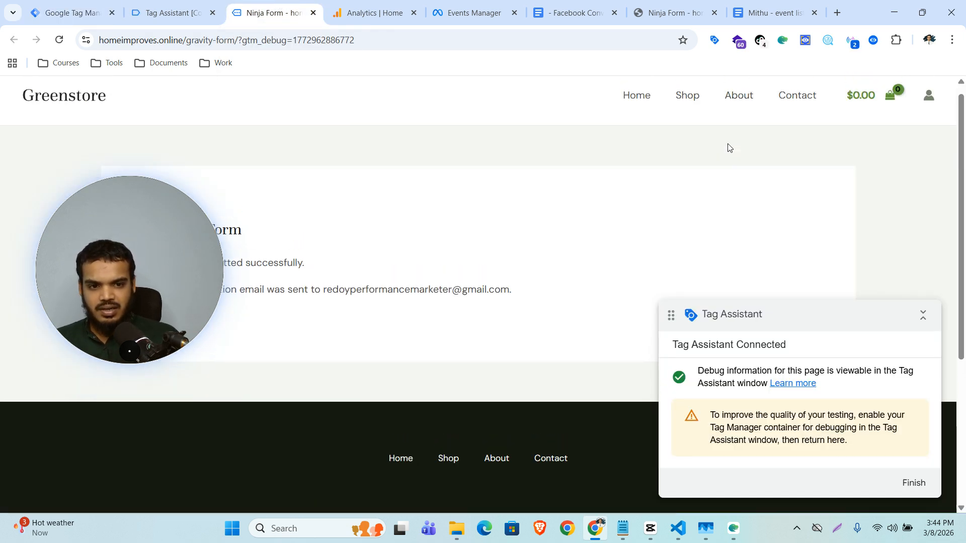
left_click(822, 44)
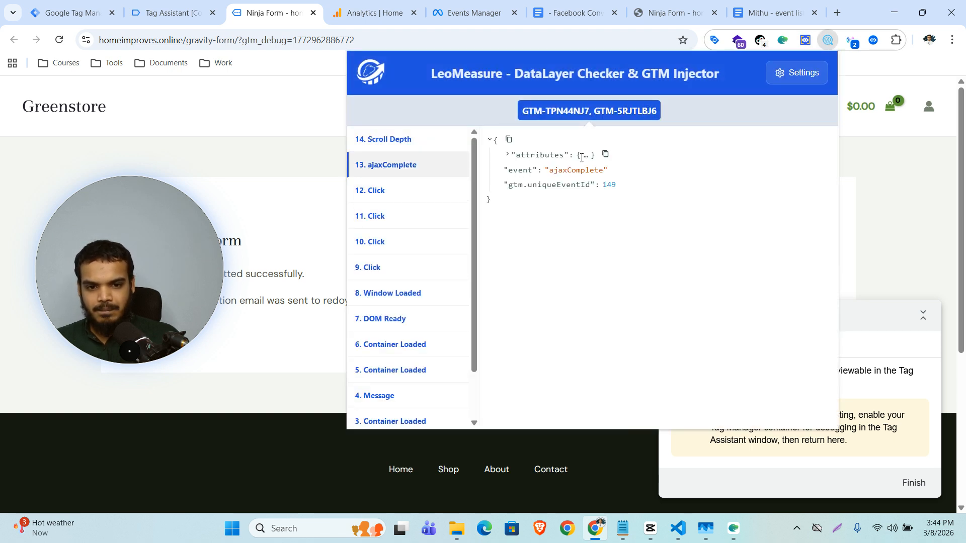
left_click(587, 156)
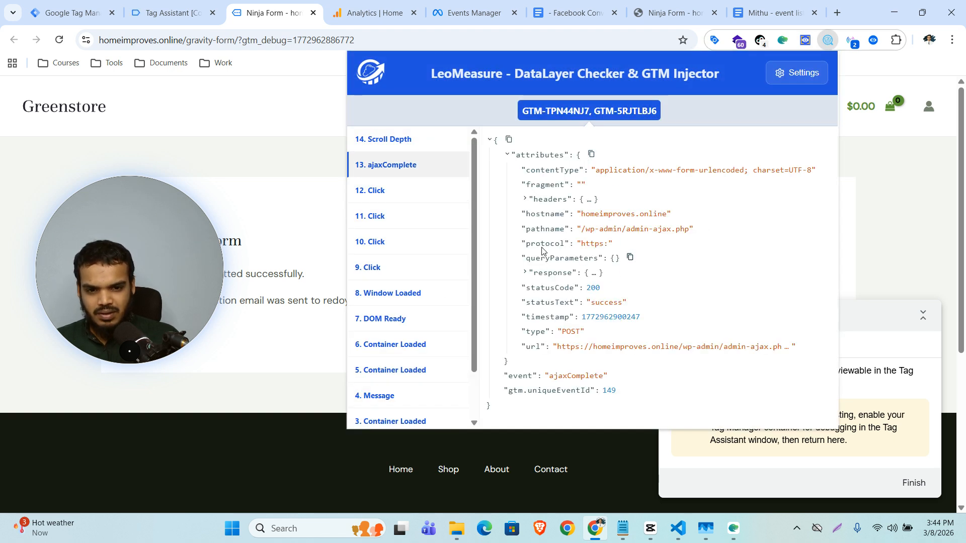
left_click(526, 273)
left_click(593, 289)
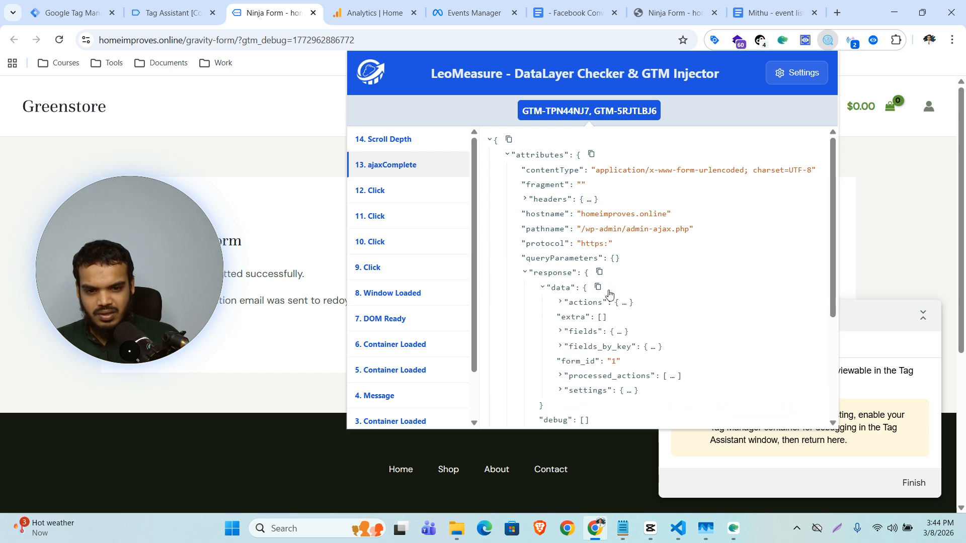
left_click(560, 348)
Expand the lastname field under fields_by_key and copy the data layer path of its value.
scroll(654, 347, "down", 1)
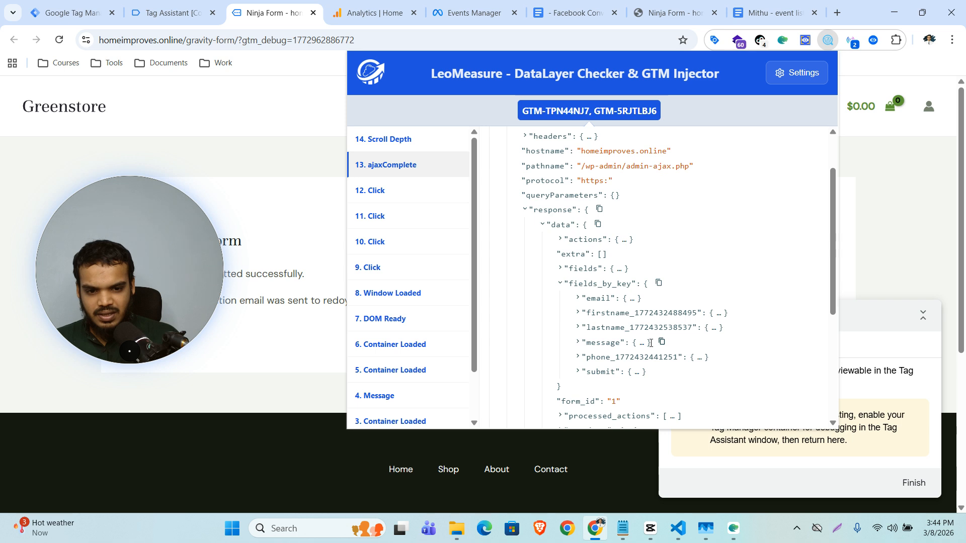
left_click(578, 327)
scroll(733, 337, "down", 5)
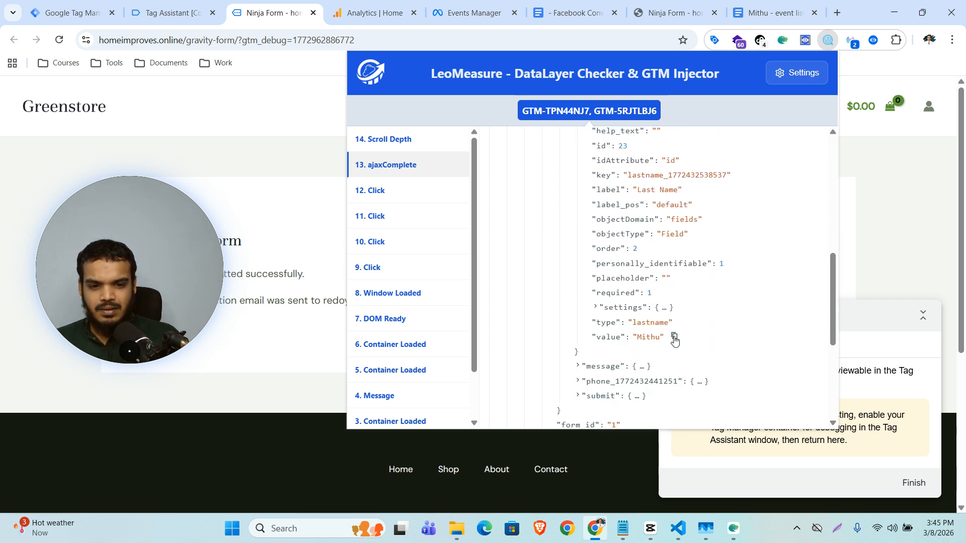
Back in Tag Manager, start a new Data Layer Variable and paste attributes.response.data.fields_by_key.lastname_1772432538537.value as its variable name.
left_click(173, 12)
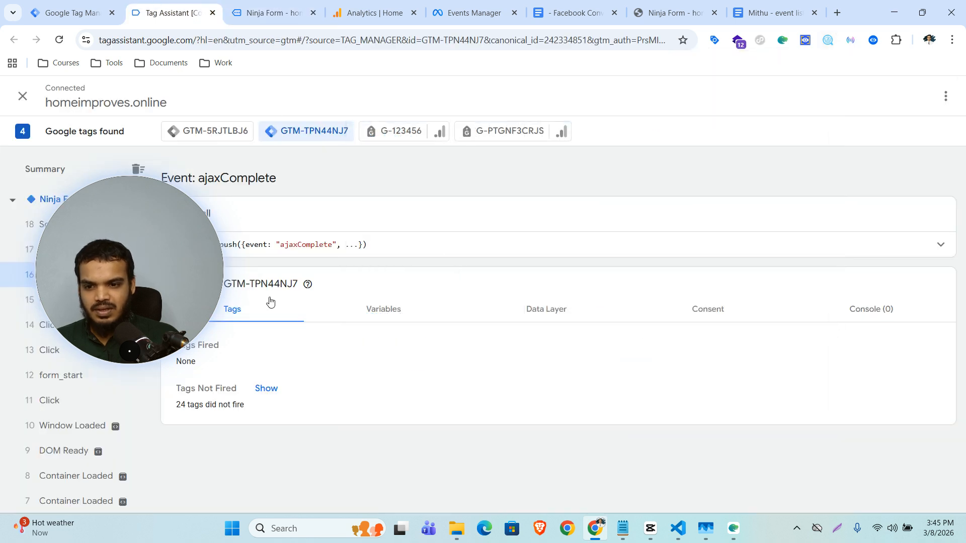
left_click(73, 16)
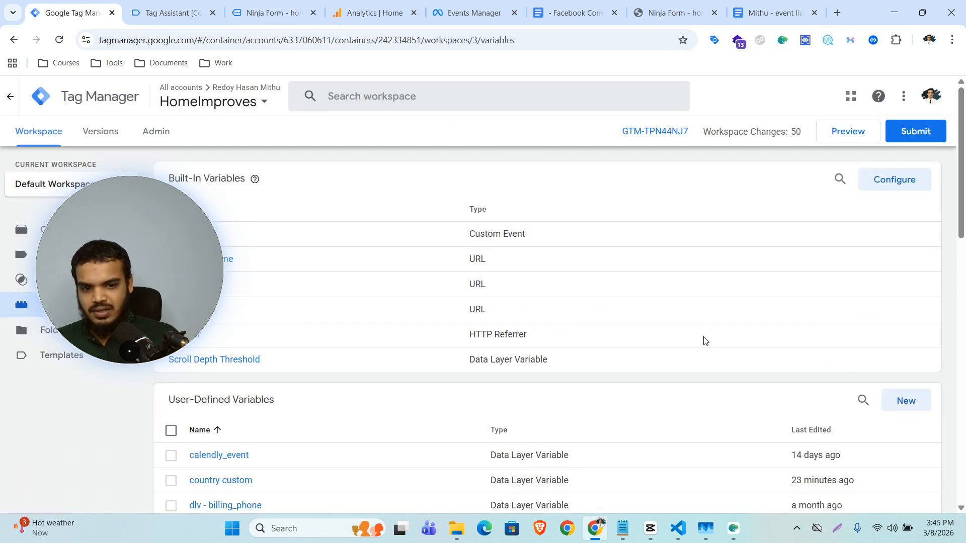
left_click(903, 401)
left_click(599, 210)
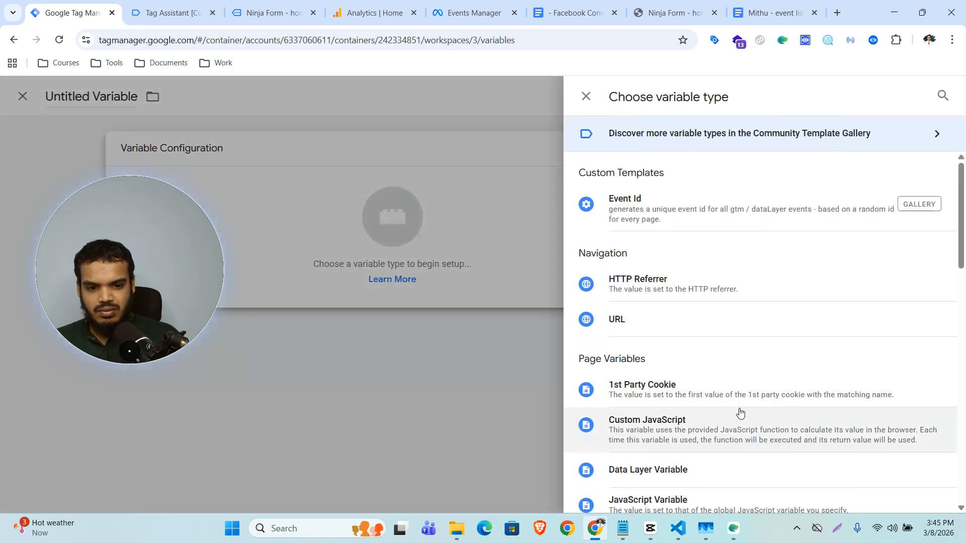
left_click(686, 470)
left_click(371, 275)
key("ctrl+v")
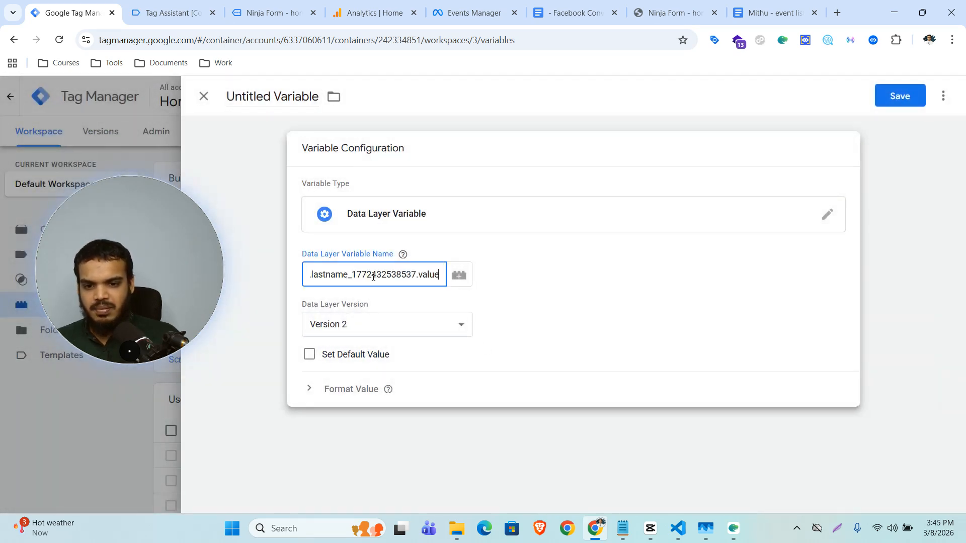
Name the variable last name ninja and save it.
triple_click(260, 99)
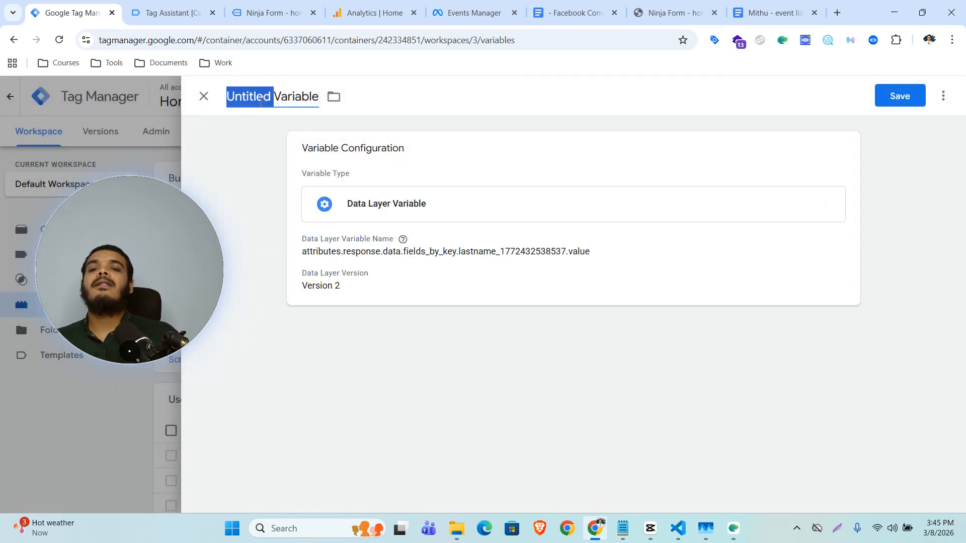
type("las")
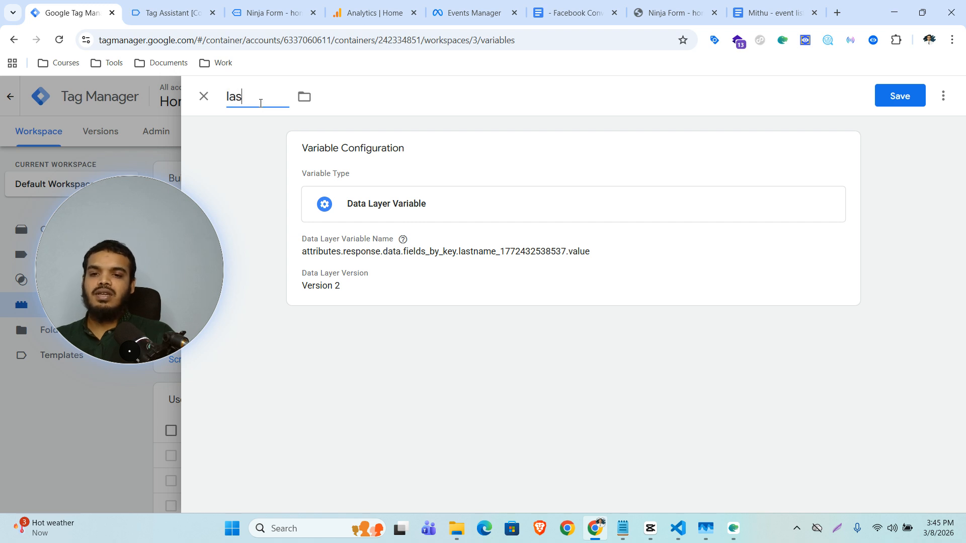
type("t name ninja")
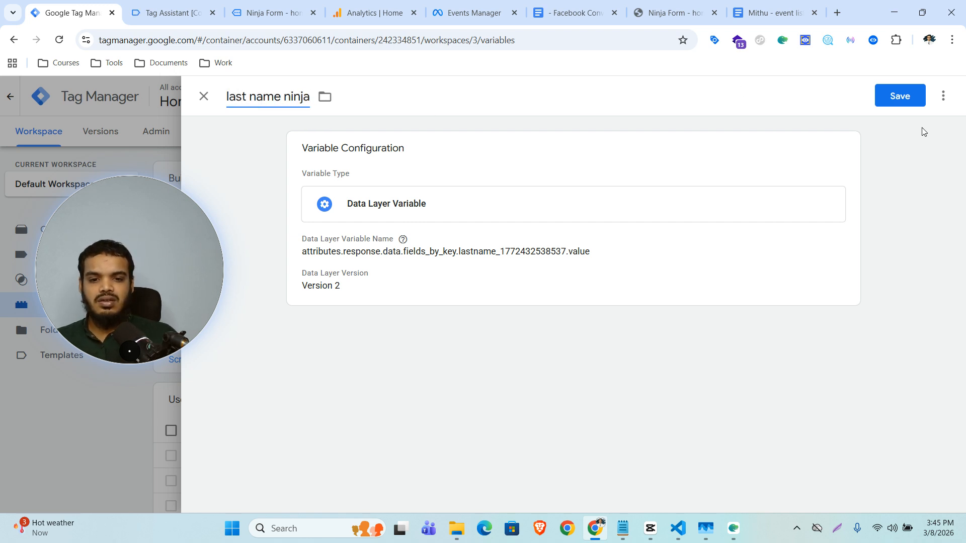
left_click(904, 101)
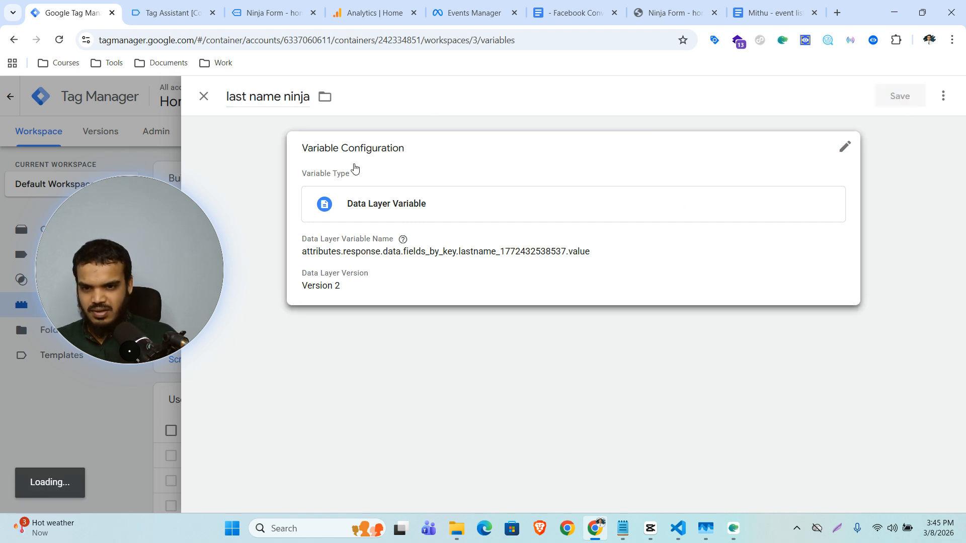
Switch back to the Ninja Form page, reopen ajaxComplete in LeoMeasure, and expand attributes, response and data through fields_by_key.
left_click(262, 10)
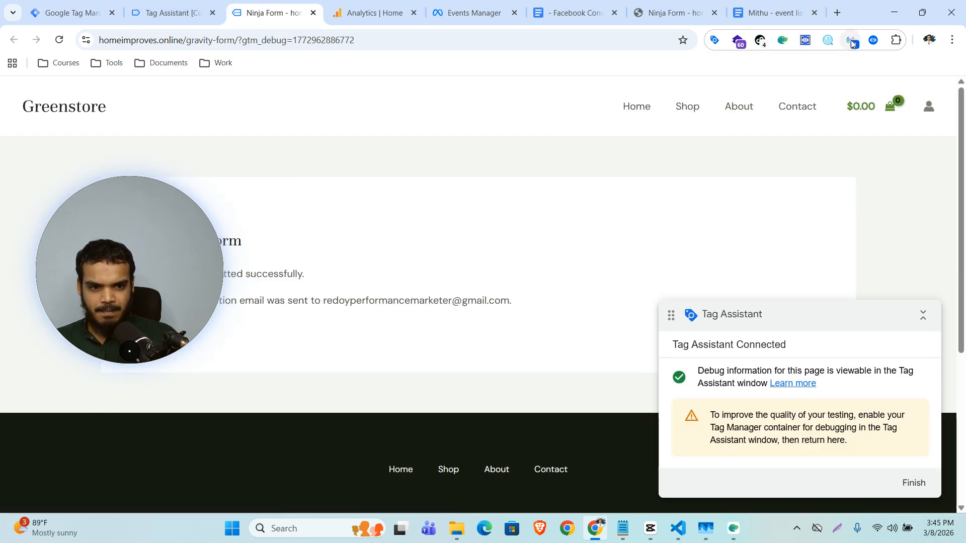
left_click(828, 40)
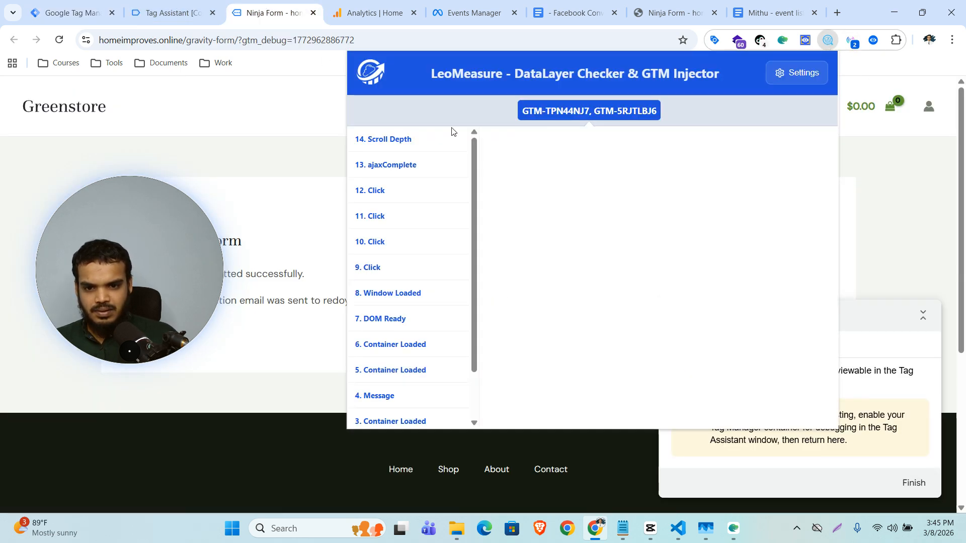
left_click(384, 171)
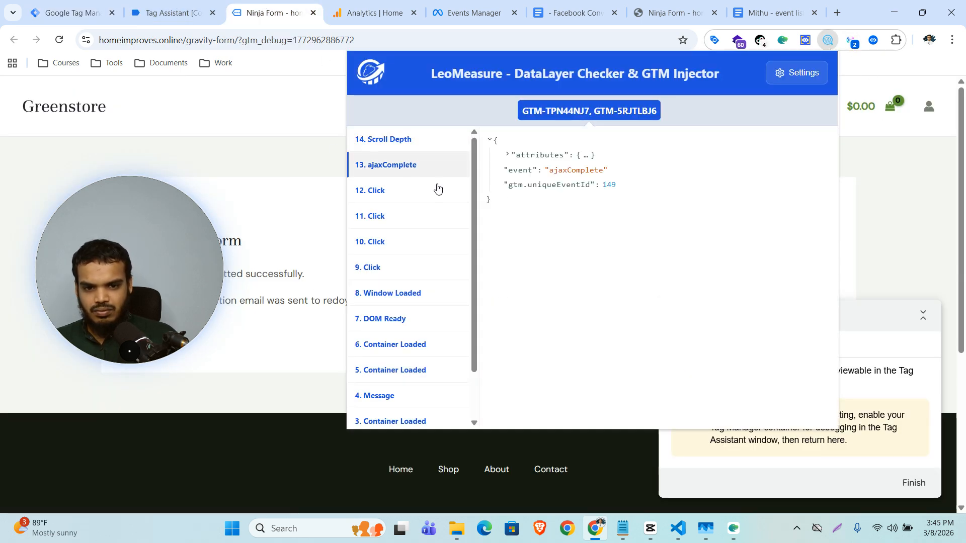
left_click(507, 156)
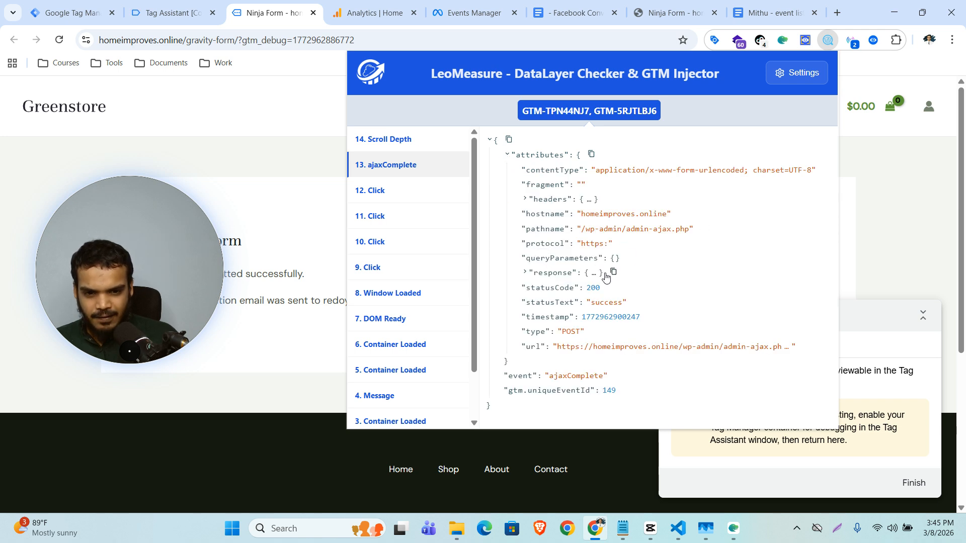
left_click(526, 274)
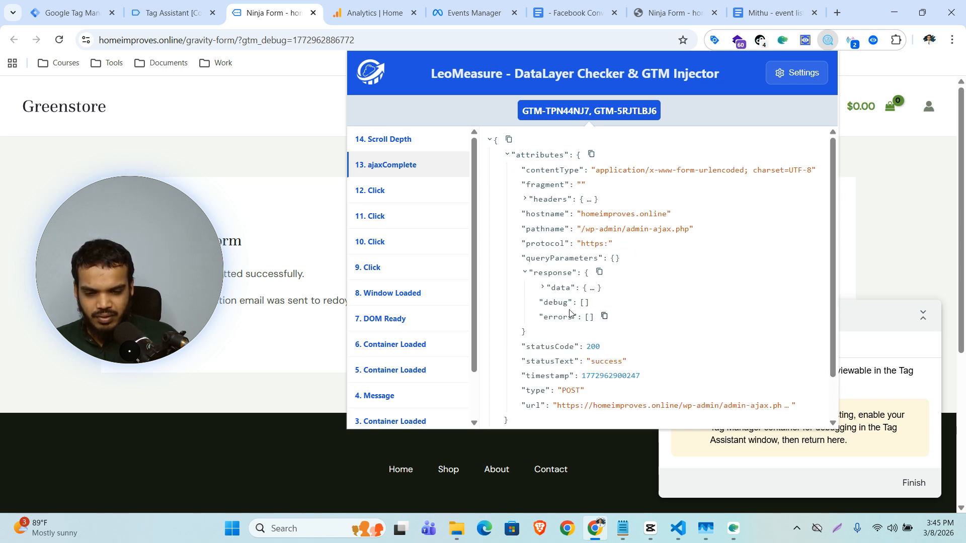
left_click(542, 291)
scroll(654, 312, "down", 2)
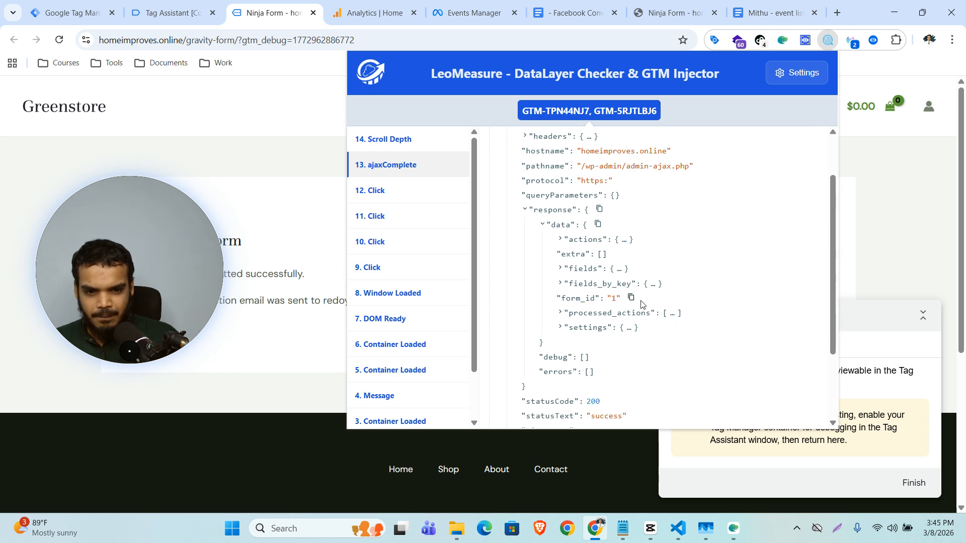
left_click(653, 285)
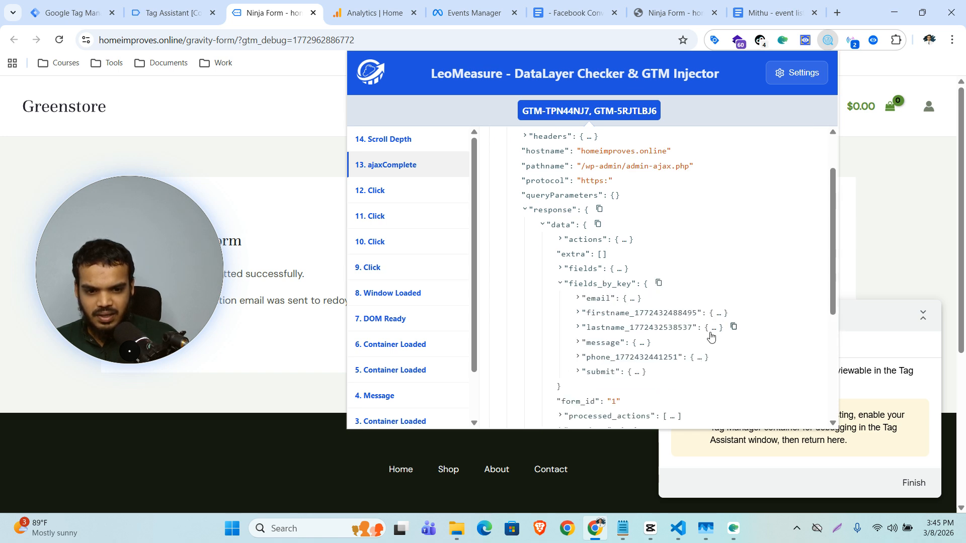
Expand the phone field under fields_by_key and copy the data layer path of its value.
scroll(688, 338, "down", 1)
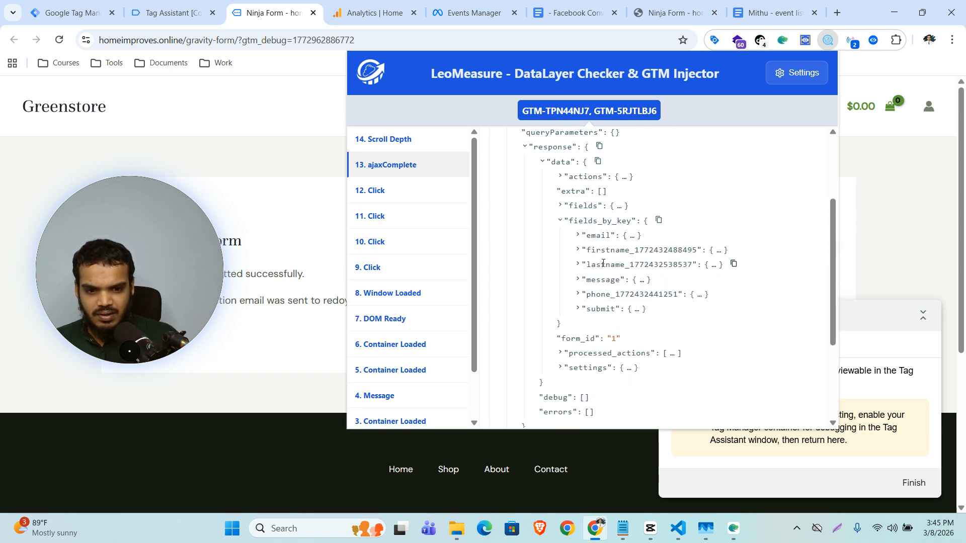
left_click(579, 295)
scroll(655, 312, "down", 1)
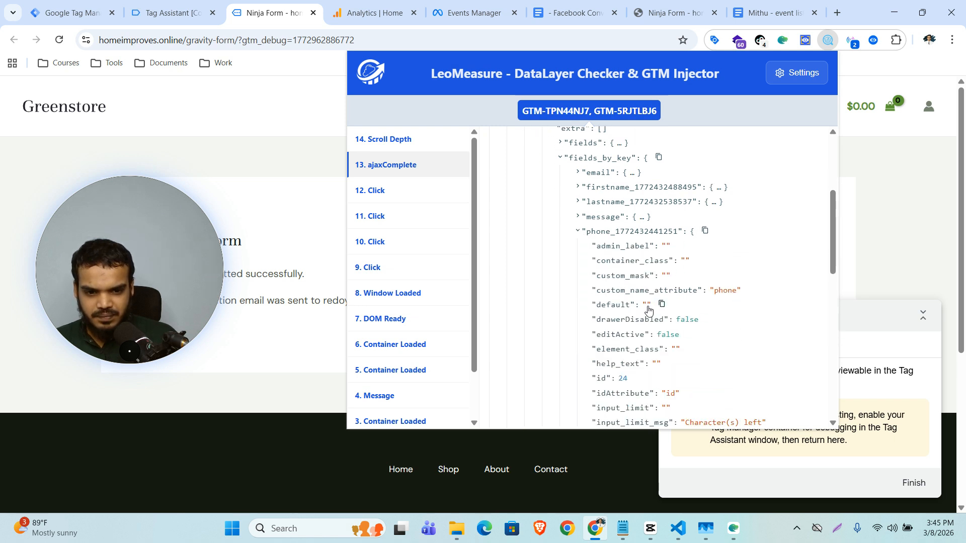
scroll(725, 293, "down", 6)
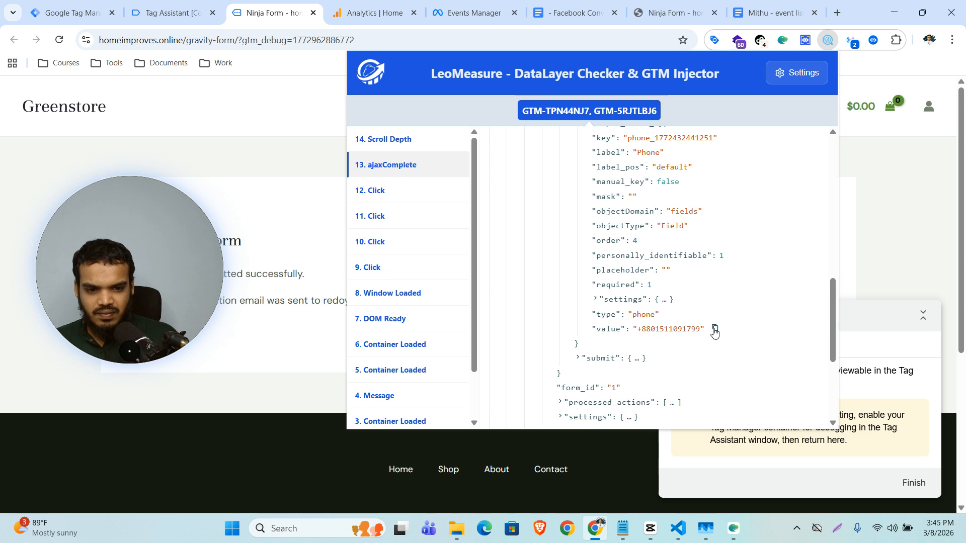
In Tag Manager, start another Data Layer Variable and paste the copied path ending in phone_1772432441251.value as its variable name.
left_click(70, 13)
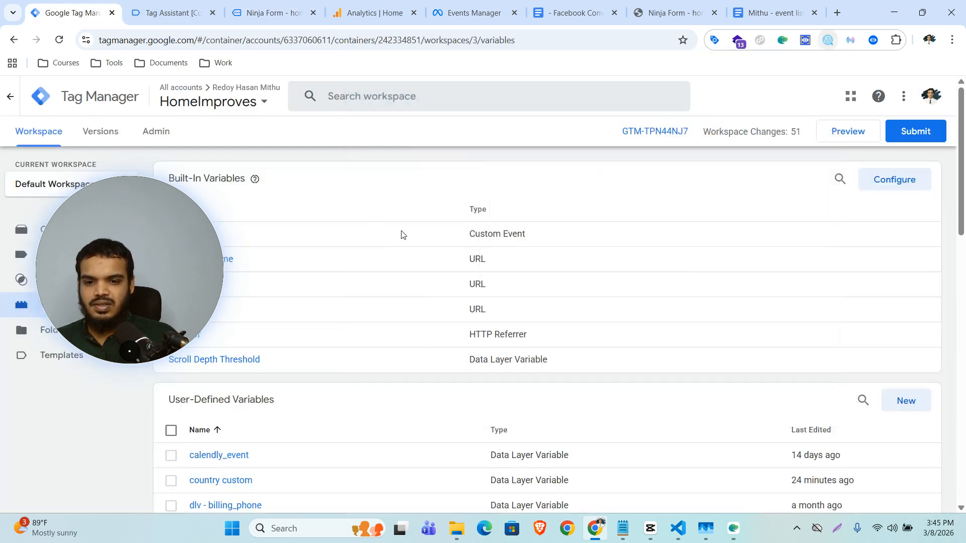
left_click(910, 401)
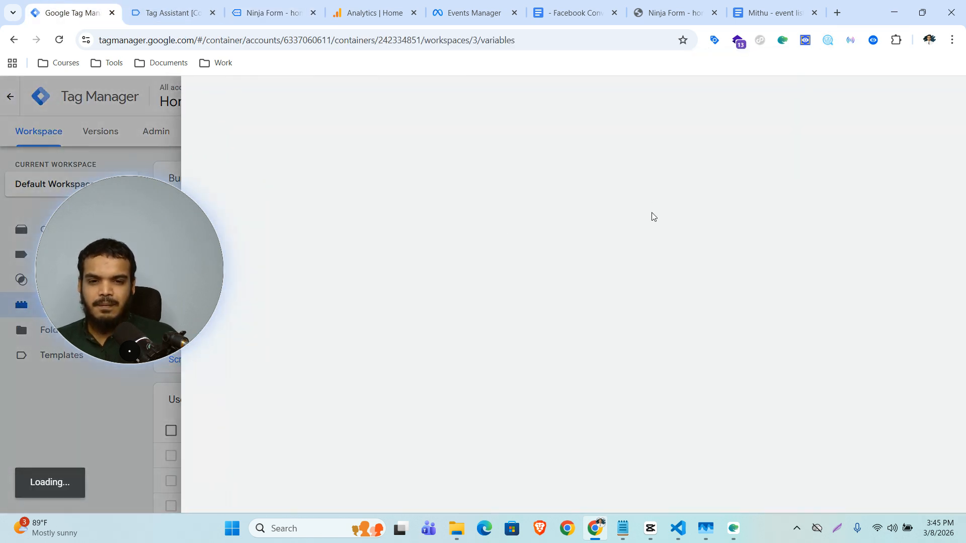
left_click(575, 218)
scroll(766, 382, "down", 2)
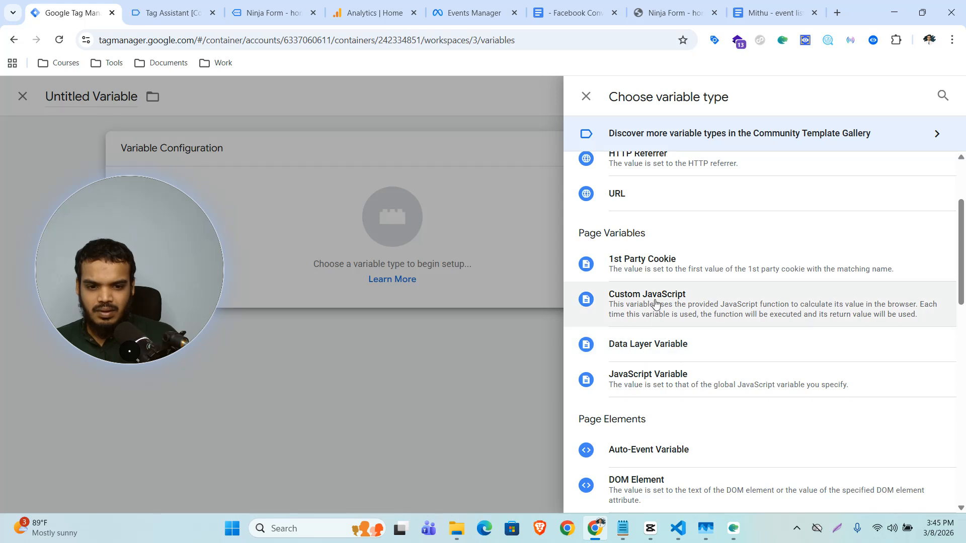
left_click(666, 357)
left_click(353, 285)
key("ctrl+v")
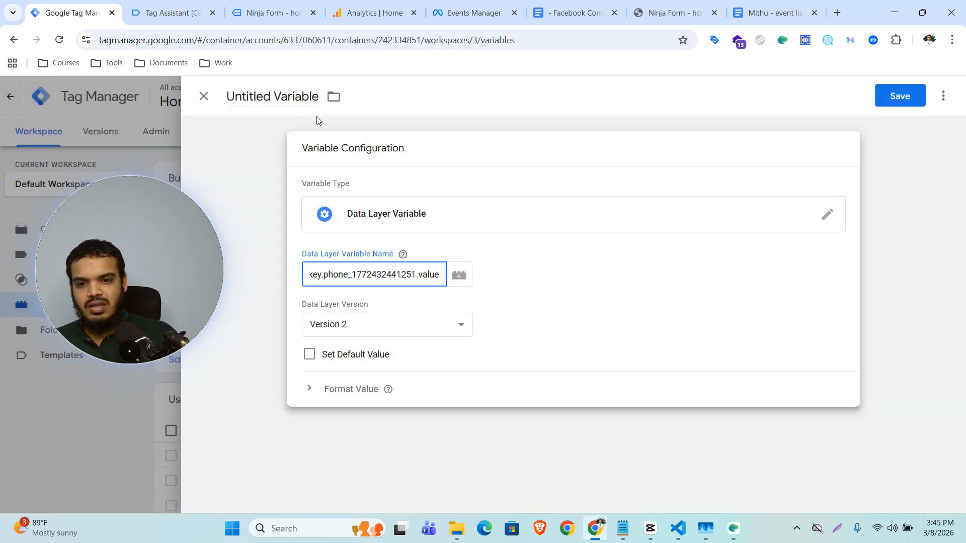
Save the phone variable under the name phone ninja.
left_click(884, 98)
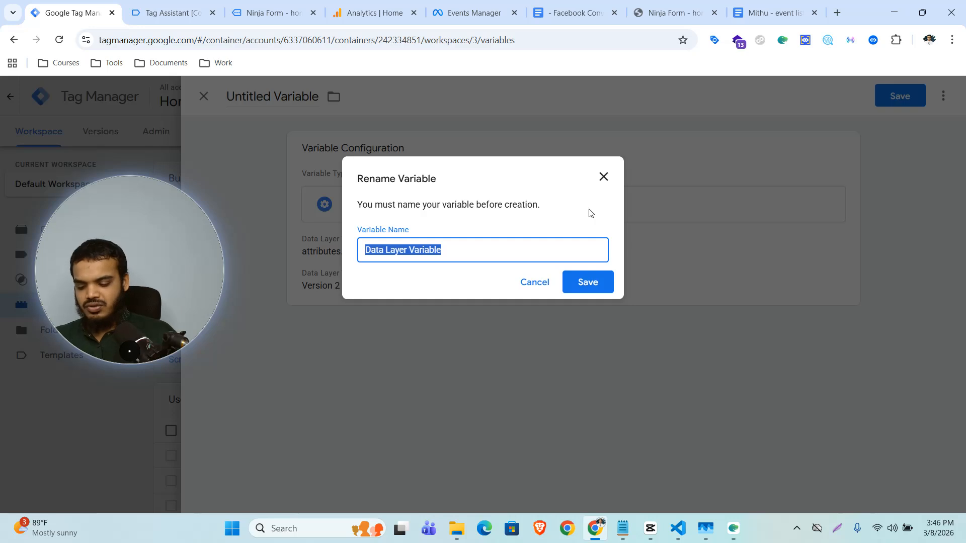
type("phone")
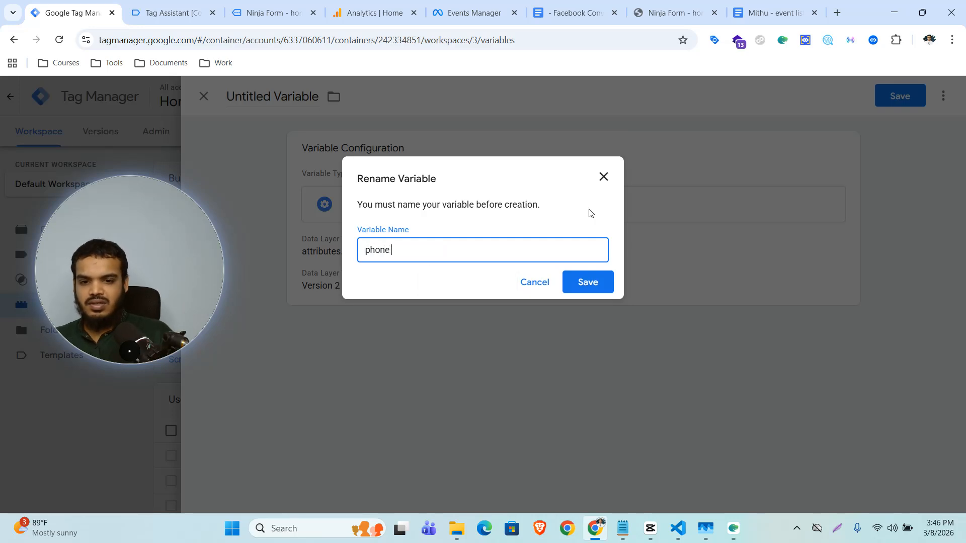
type(" ninja")
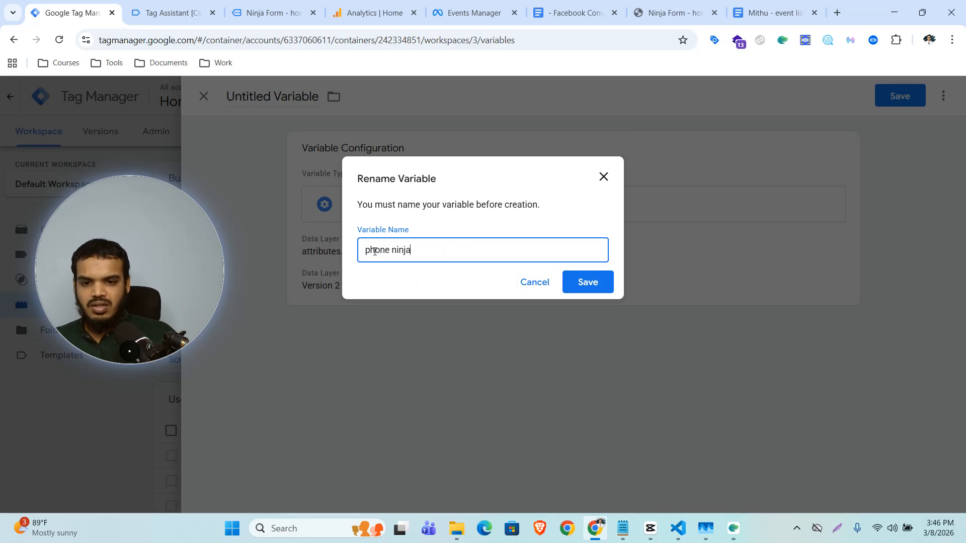
Switch to the live Ninja Form page and review its fields from First Name down to Message.
left_click(268, 12)
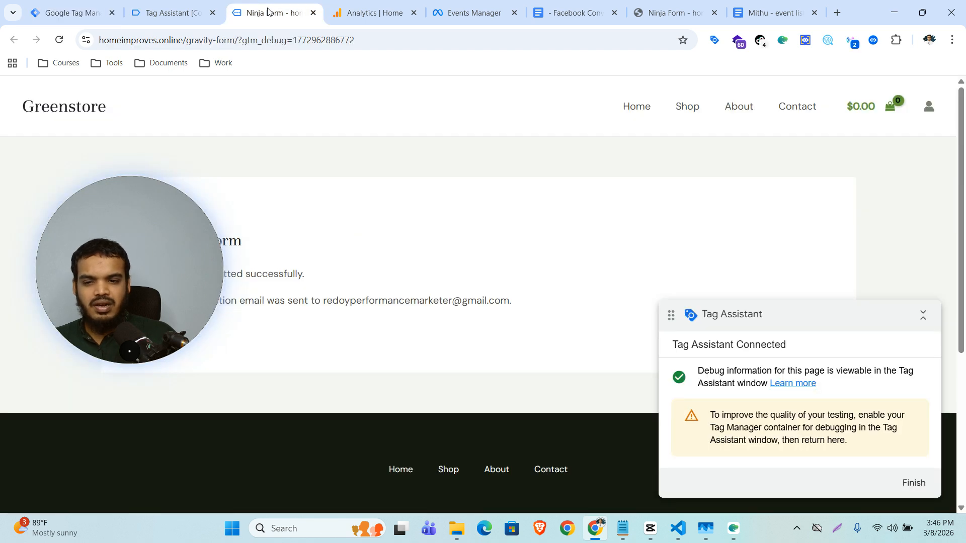
left_click(657, 4)
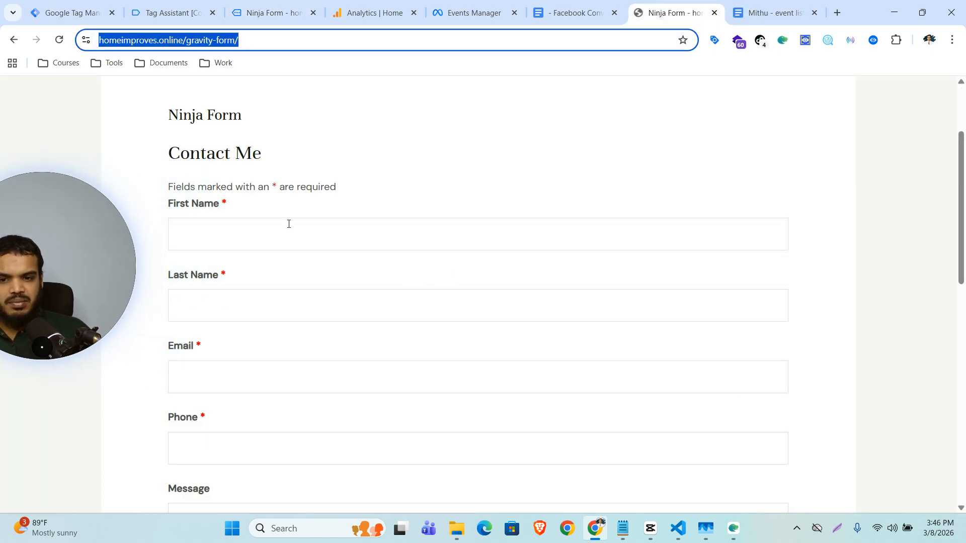
scroll(256, 352, "down", 1)
scroll(258, 371, "down", 1)
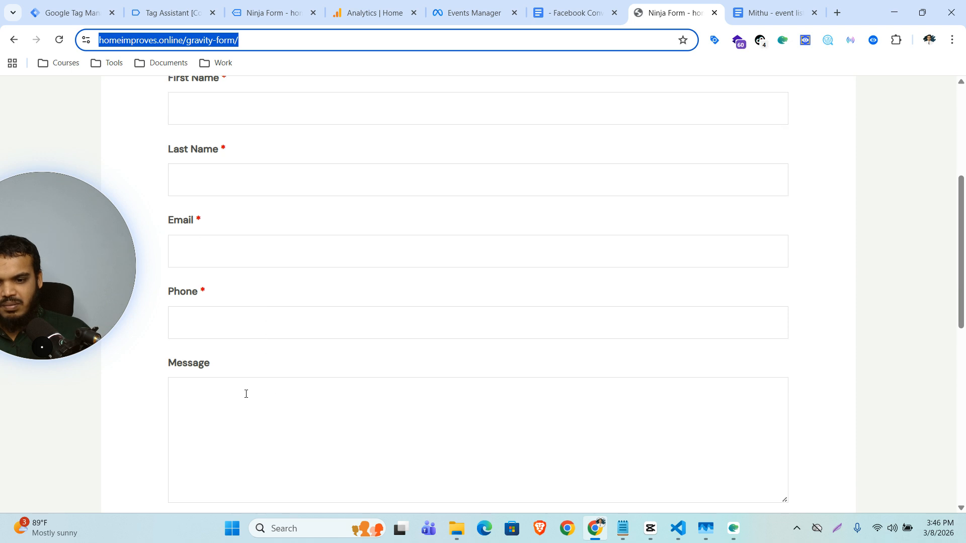
left_click_drag(53, 270, 831, 176)
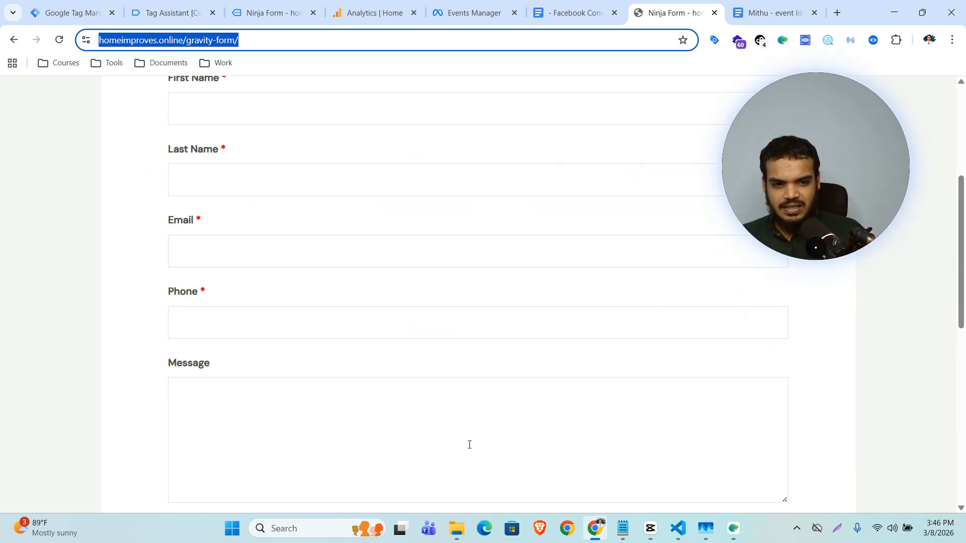
left_click(265, 420)
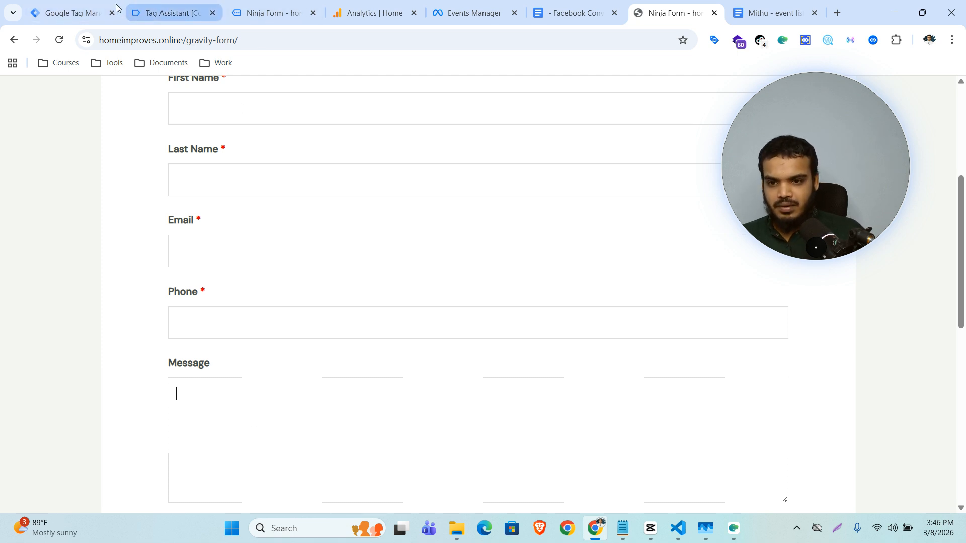
Return to Tag Manager, save the phone ninja variable, and connect a preview session to the Ninja Form page.
left_click(93, 6)
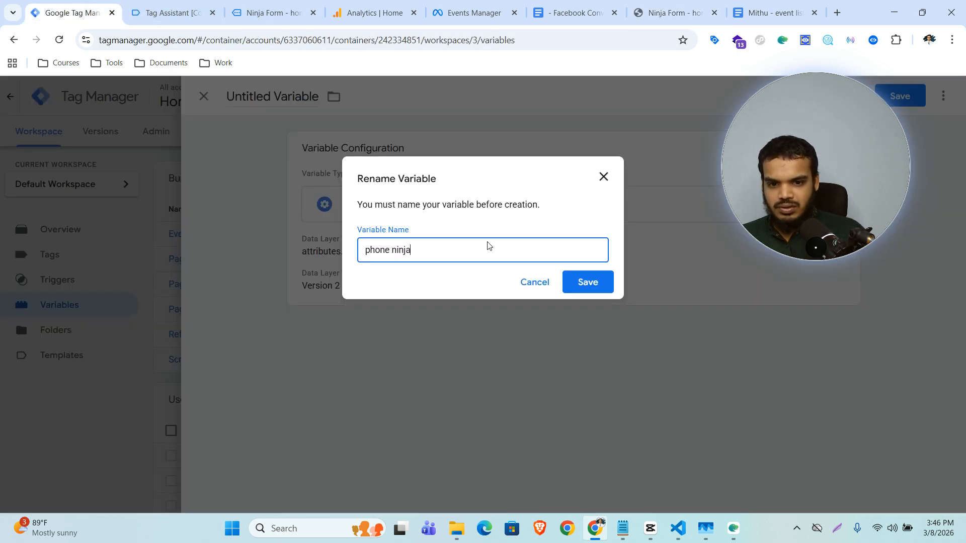
left_click(608, 285)
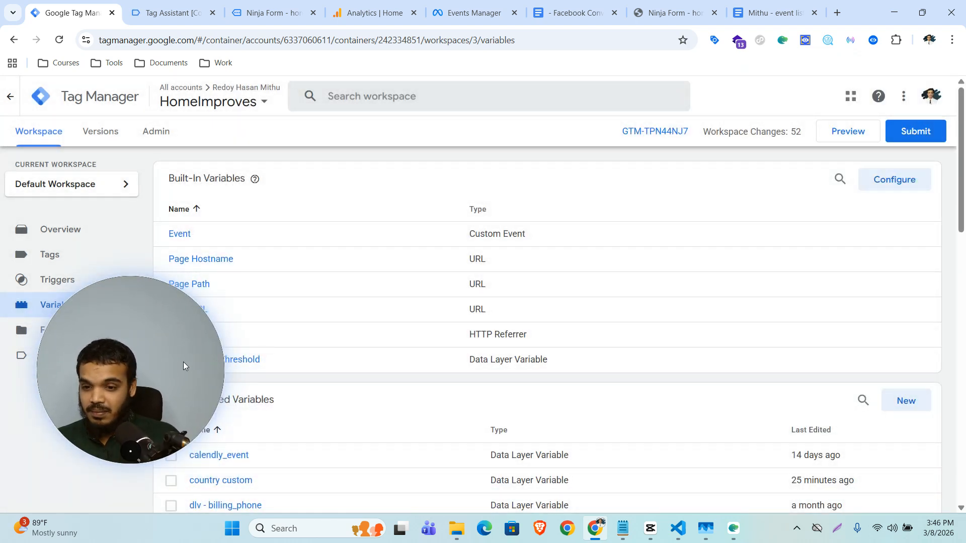
left_click(848, 132)
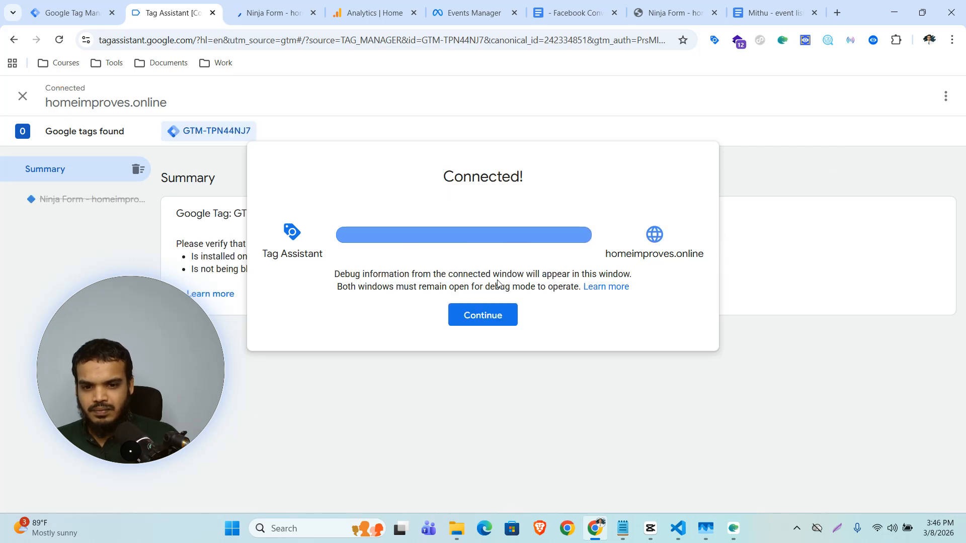
left_click(482, 315)
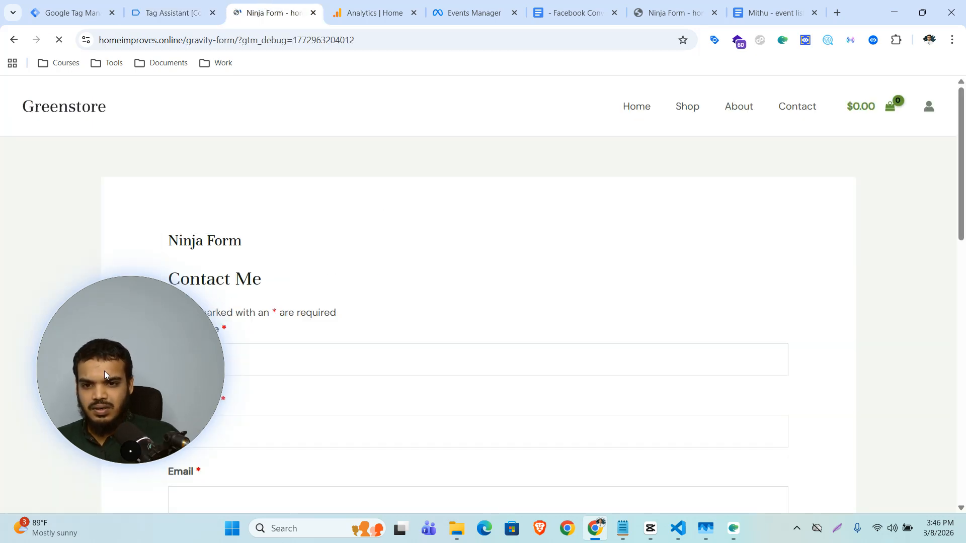
Fill the Ninja Form's name, email and phone fields with the saved contact details, leave Message empty, and submit it.
left_click_drag(104, 372, 39, 220)
left_click(325, 356)
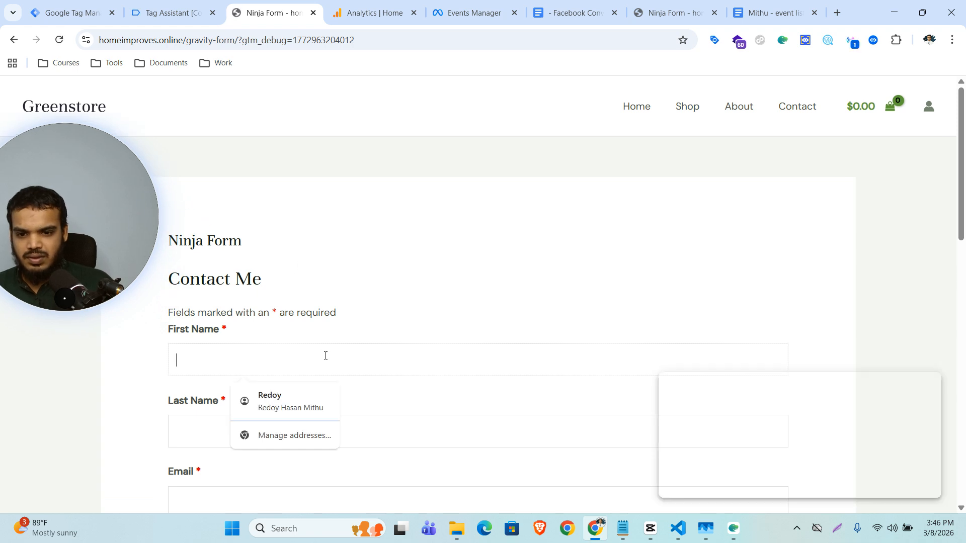
left_click(293, 397)
scroll(322, 322, "down", 5)
left_click(259, 328)
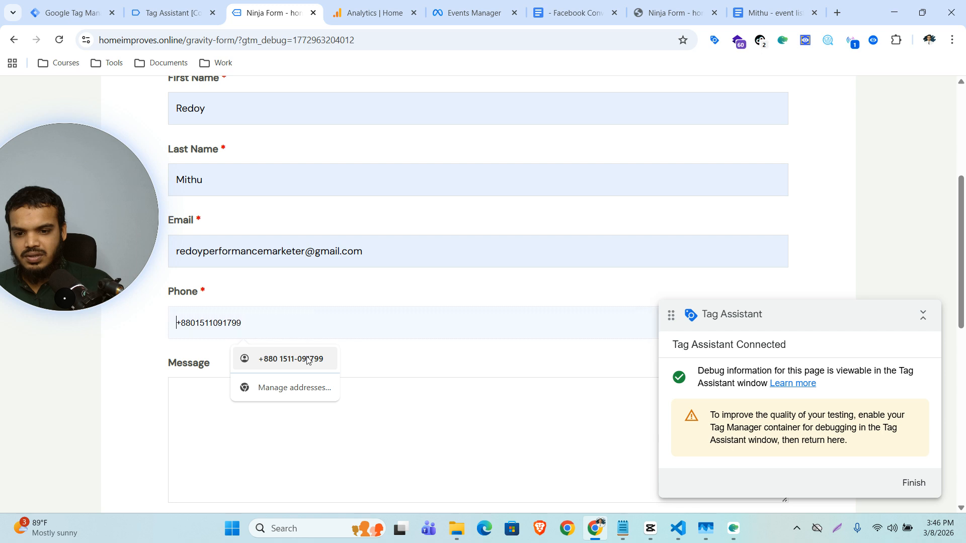
left_click(308, 361)
scroll(319, 345, "down", 5)
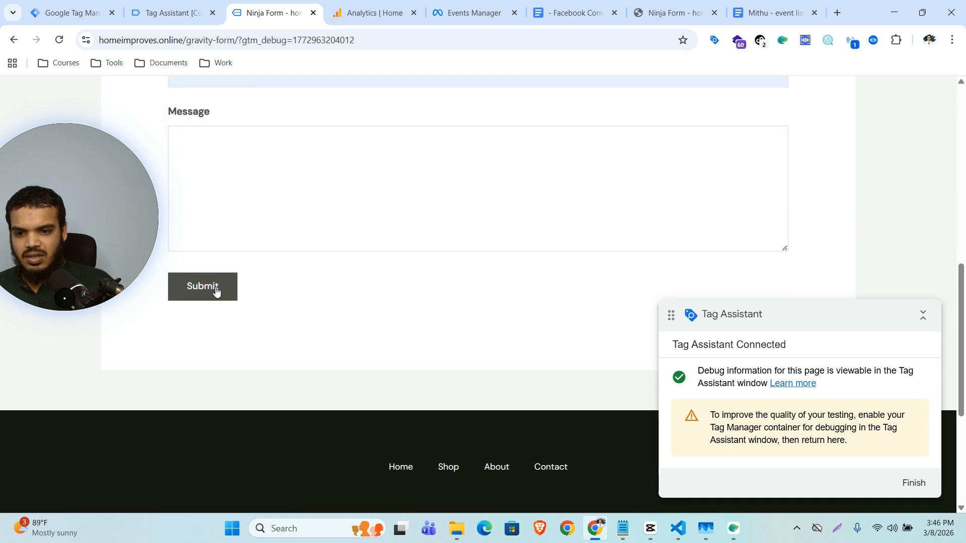
left_click(213, 289)
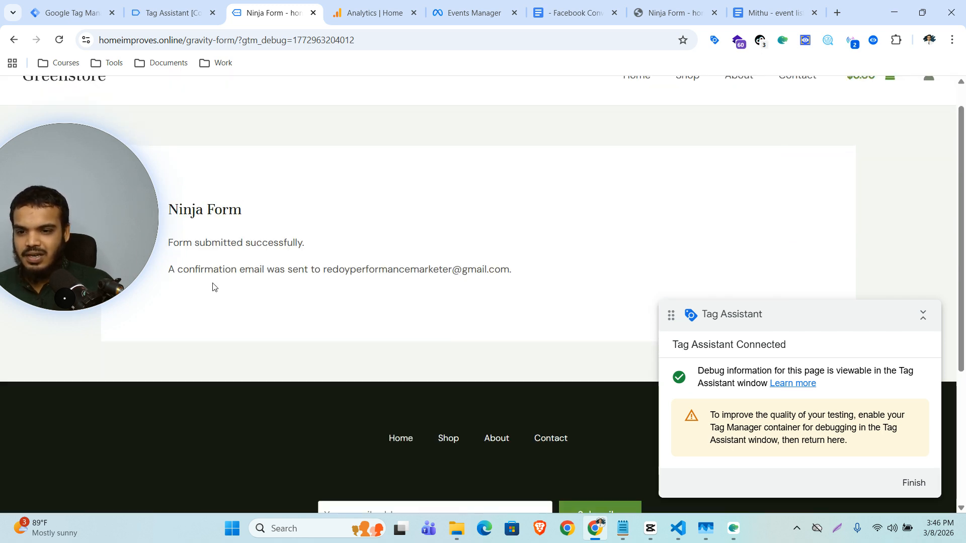
In Tag Assistant, open the ajaxComplete event's variables and search for ninja to examine the email, first name, last name and phone values.
left_click(166, 12)
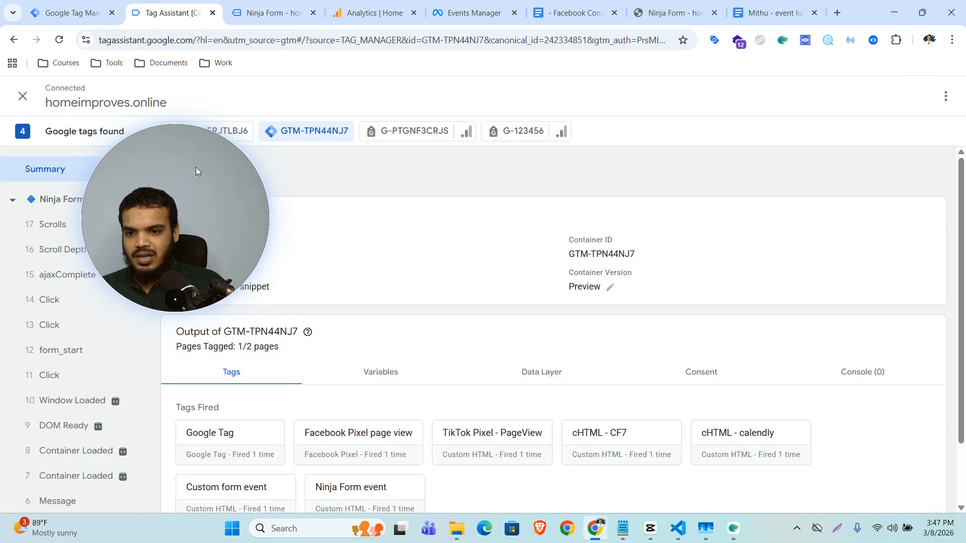
left_click(96, 276)
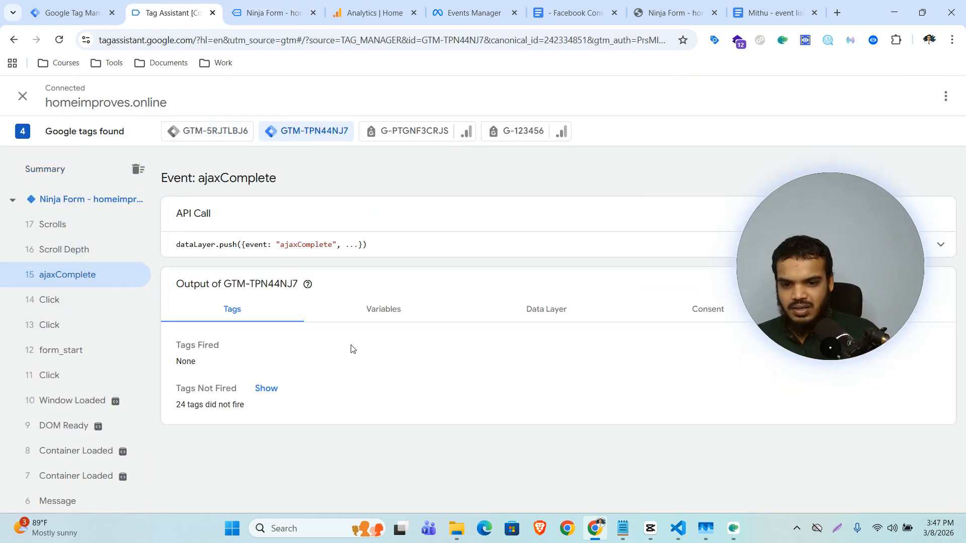
left_click(414, 316)
scroll(498, 332, "down", 4)
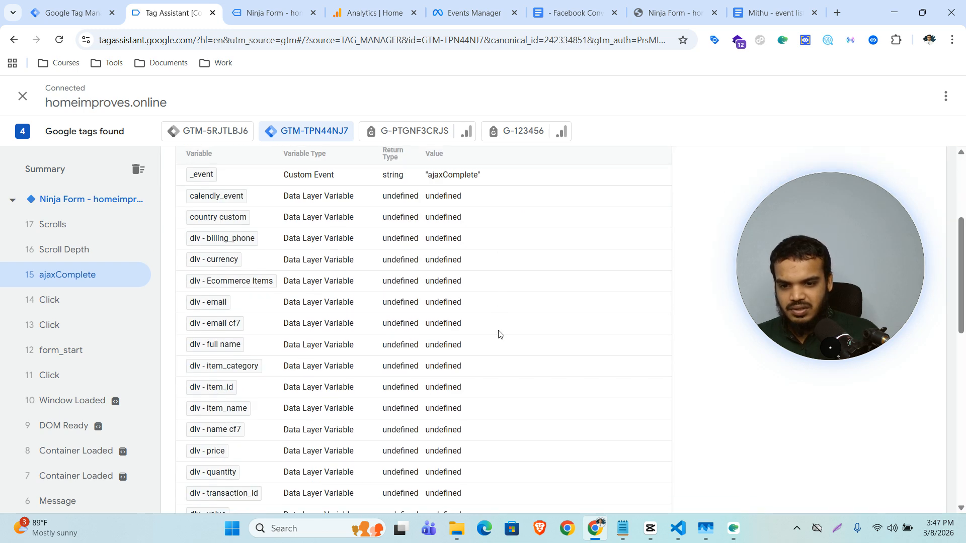
key("ctrl+f")
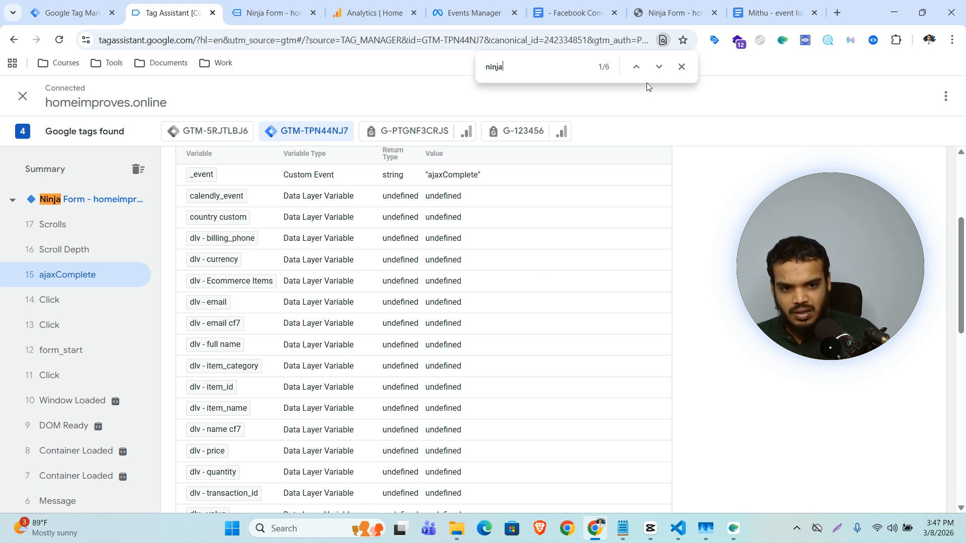
left_click(660, 65)
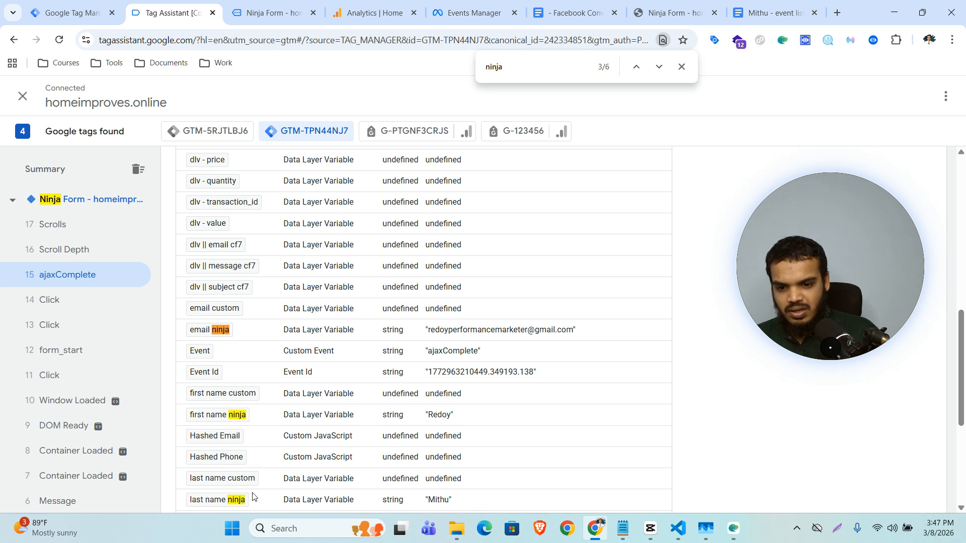
scroll(436, 503, "down", 5)
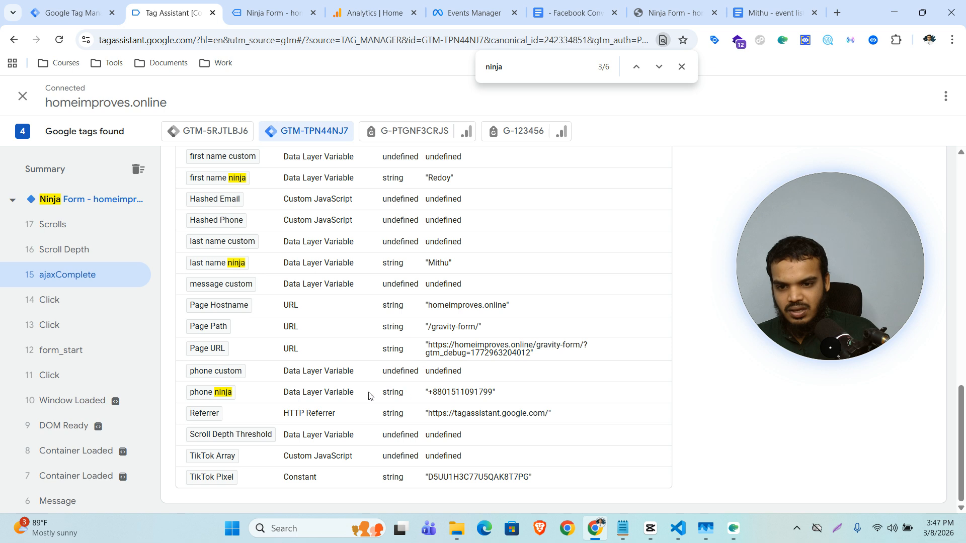
scroll(406, 396, "up", 4)
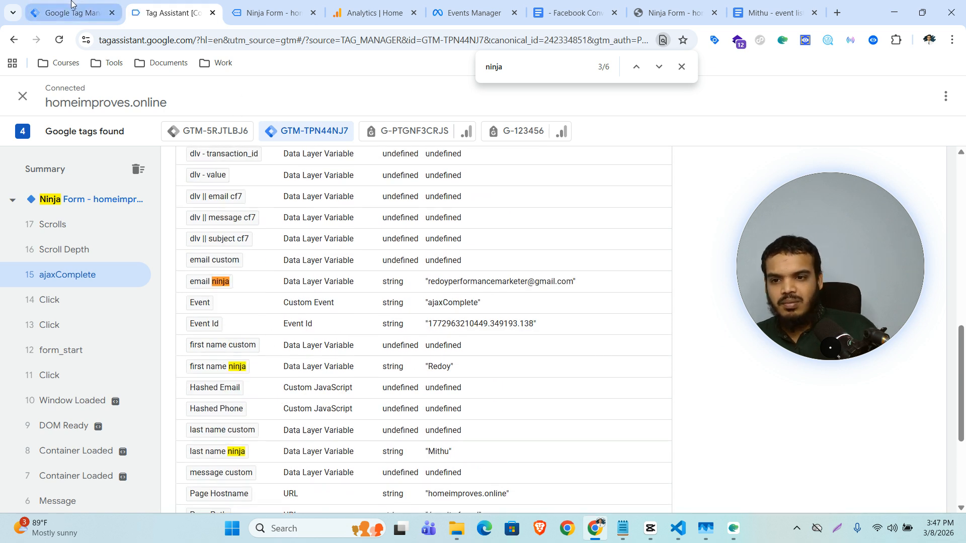
In Tag Manager, create a new trigger and set its type to Custom Event.
left_click(72, 4)
left_click(81, 280)
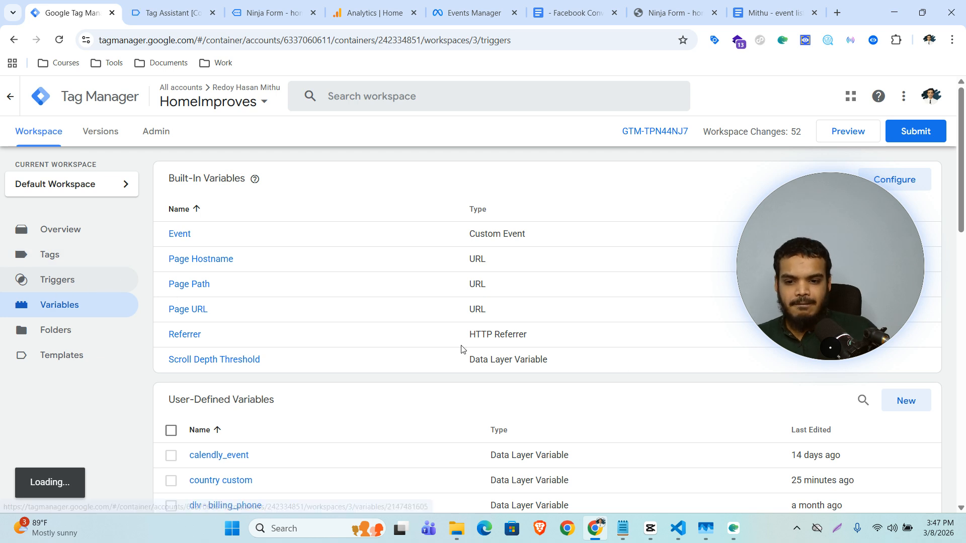
left_click(50, 280)
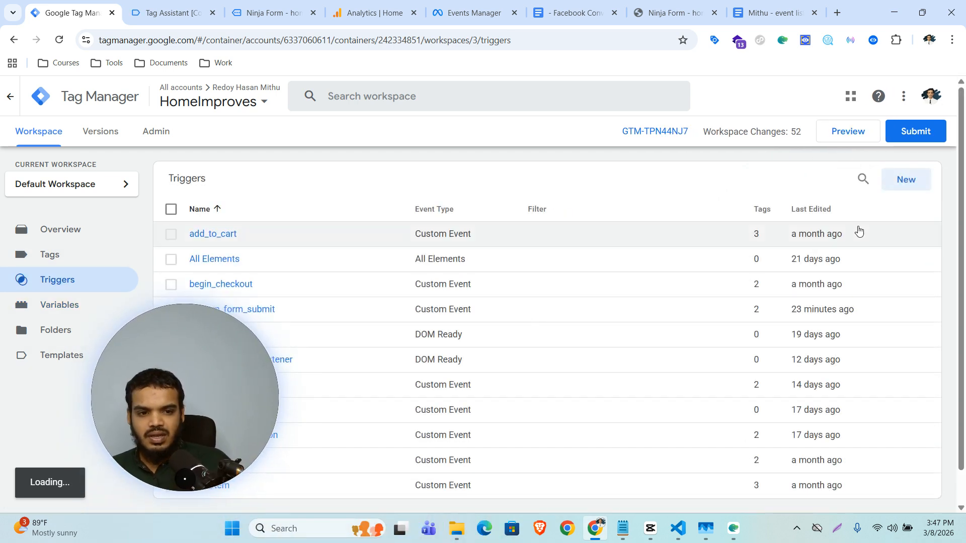
left_click(905, 180)
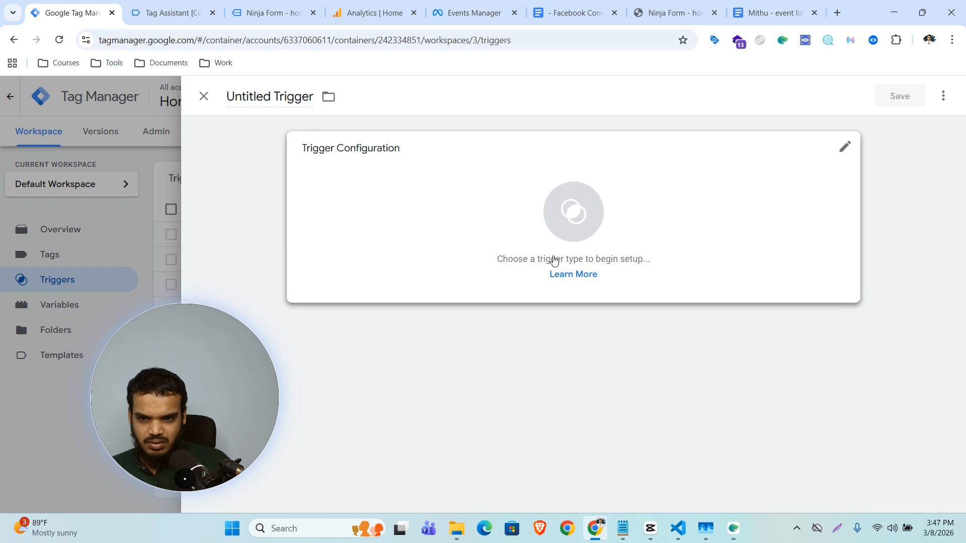
left_click(629, 207)
scroll(690, 293, "down", 2)
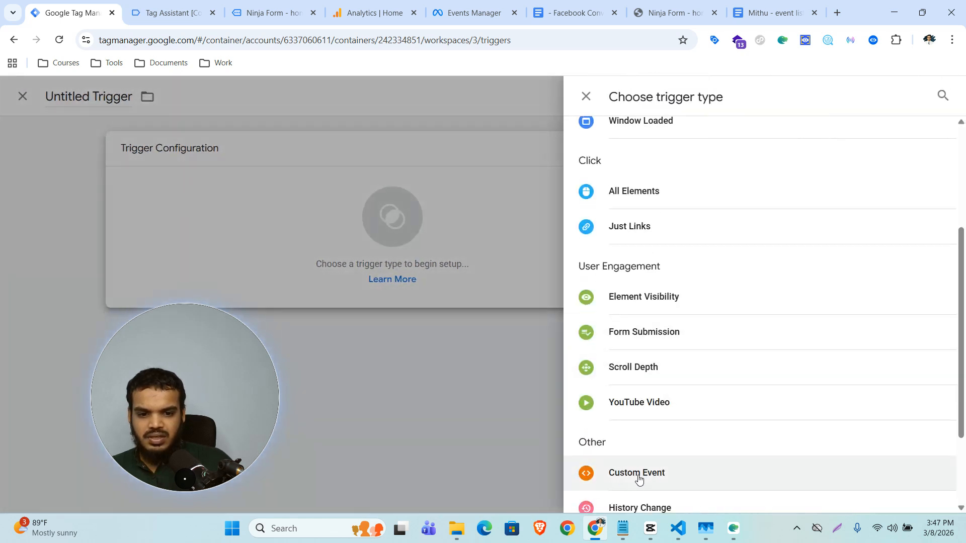
left_click(637, 473)
Copy the event name from the ajaxComplete API call in Tag Assistant and set the trigger's event name to ajaxComplete.
left_click(171, 12)
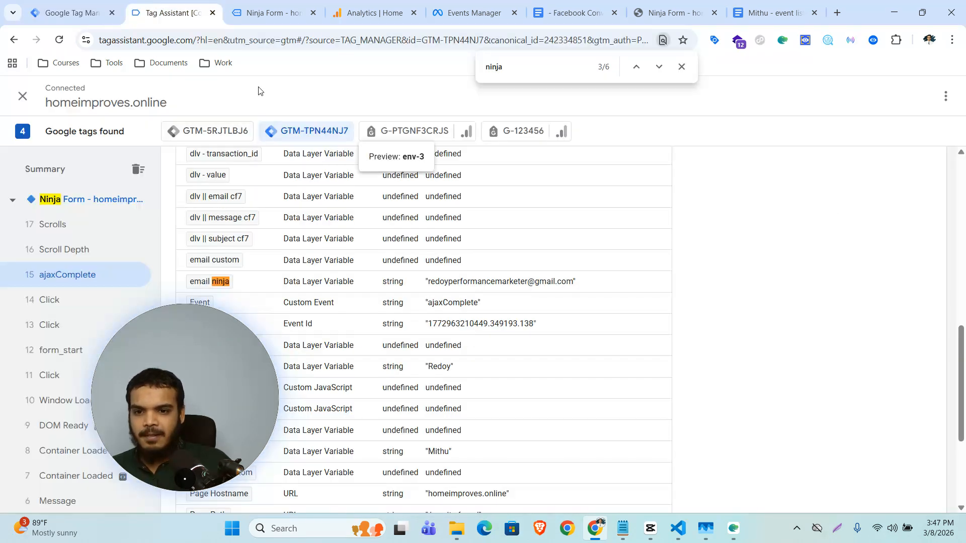
scroll(336, 322, "up", 10)
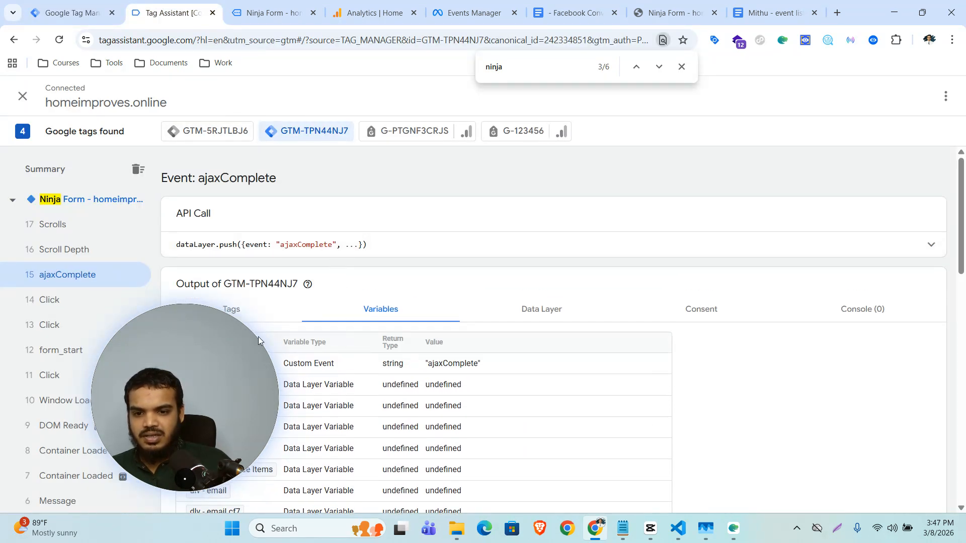
left_click(537, 243)
scroll(220, 221, "down", 1)
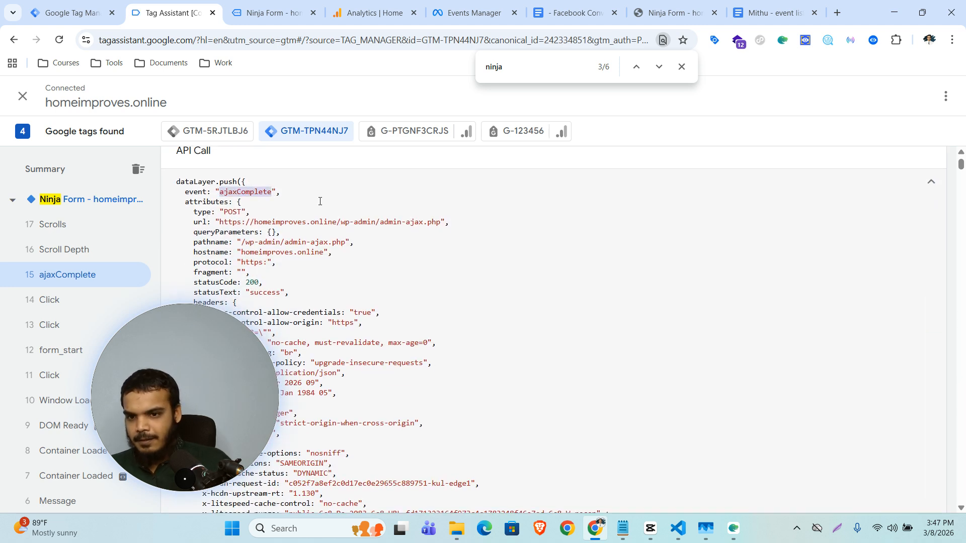
key("ctrl+shift+Tab")
left_click(437, 268)
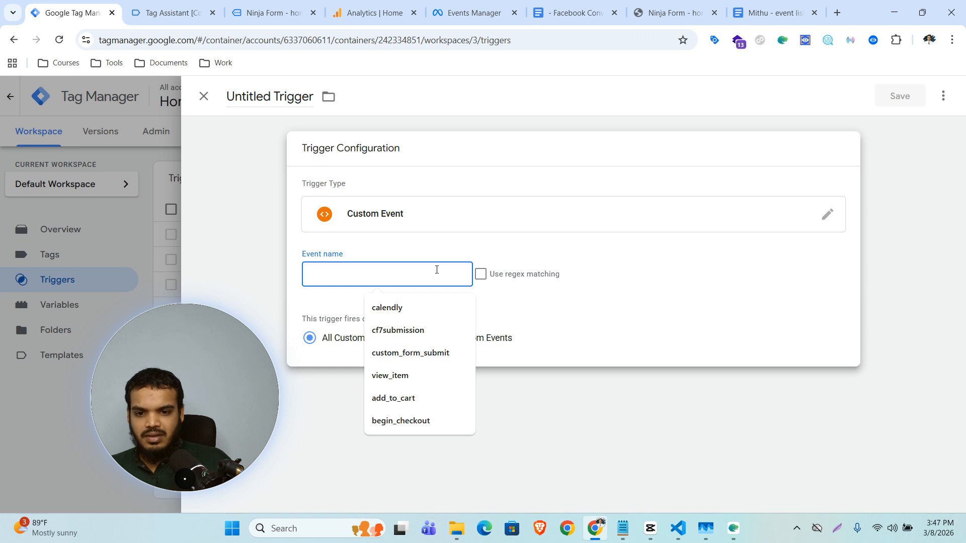
type("ajaxComplete")
Name the custom event trigger ninja form and save it, firing on all custom events.
left_click(280, 97)
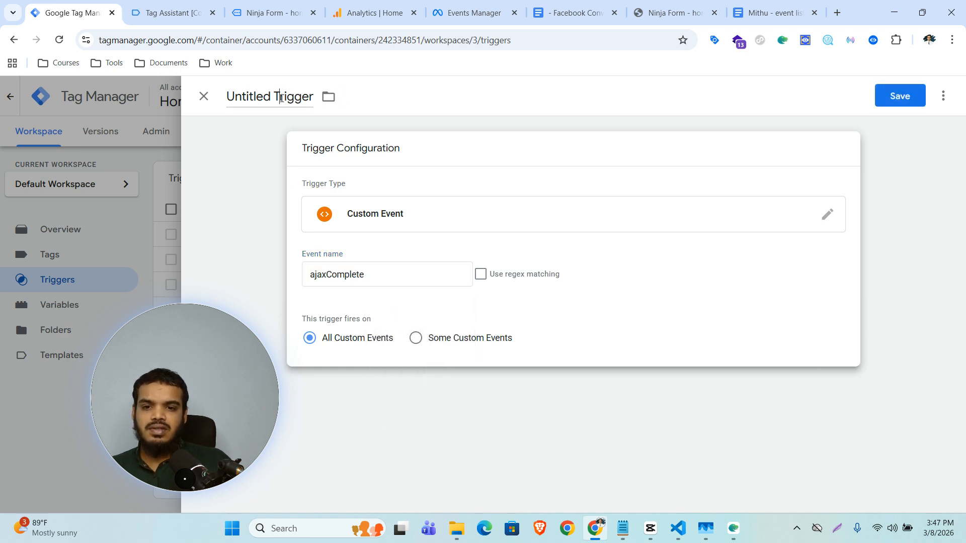
type("nin")
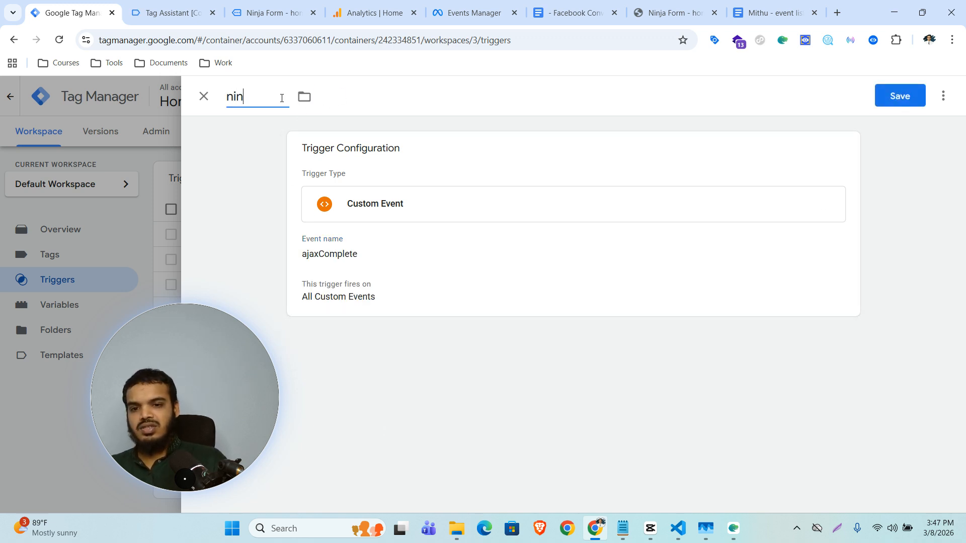
type("ja form")
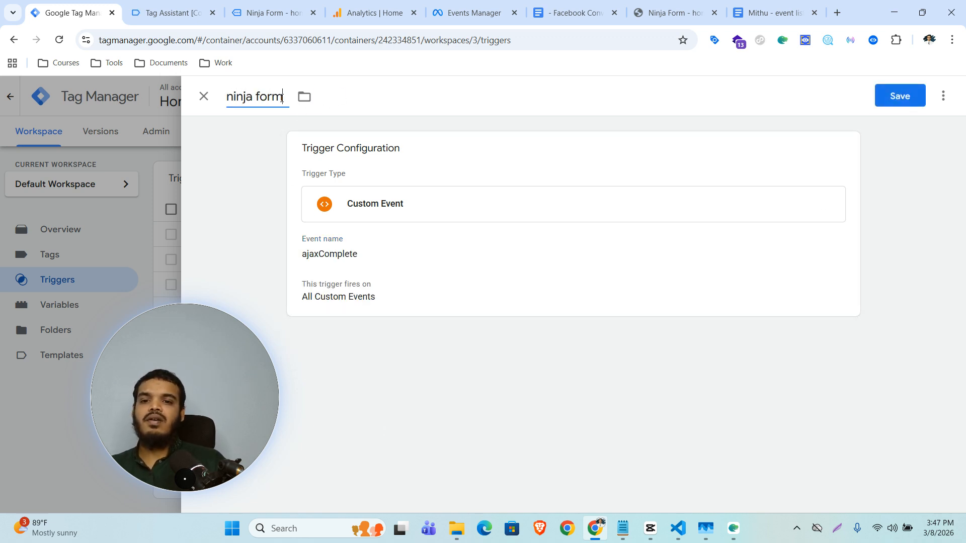
left_click(882, 97)
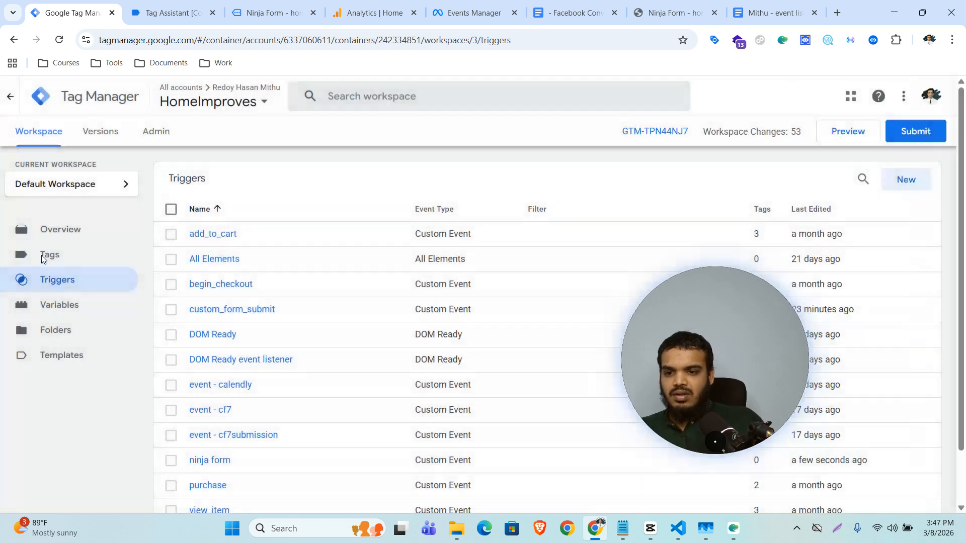
Create a new tag in Tag Manager and set its type to Google Analytics: GA4 Event.
left_click(49, 255)
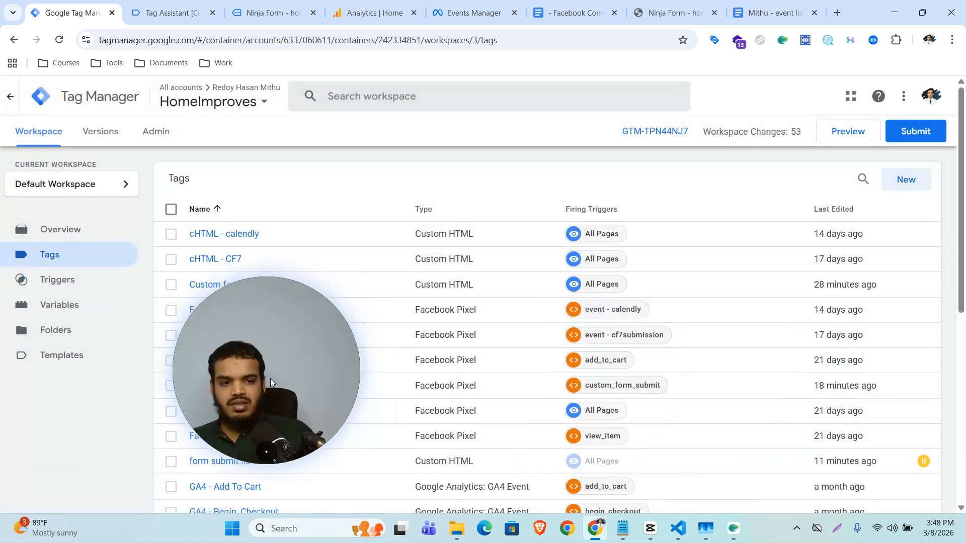
left_click(906, 180)
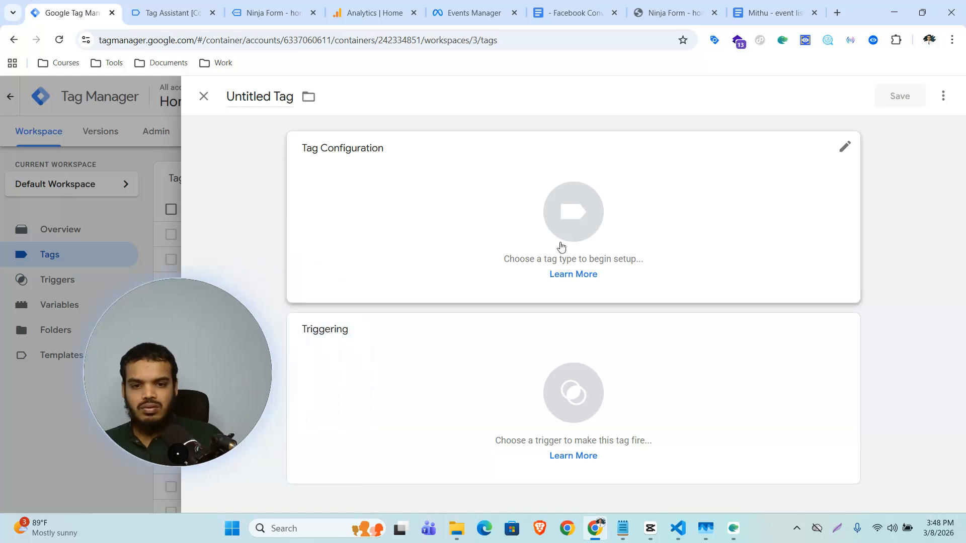
left_click(511, 231)
left_click(667, 206)
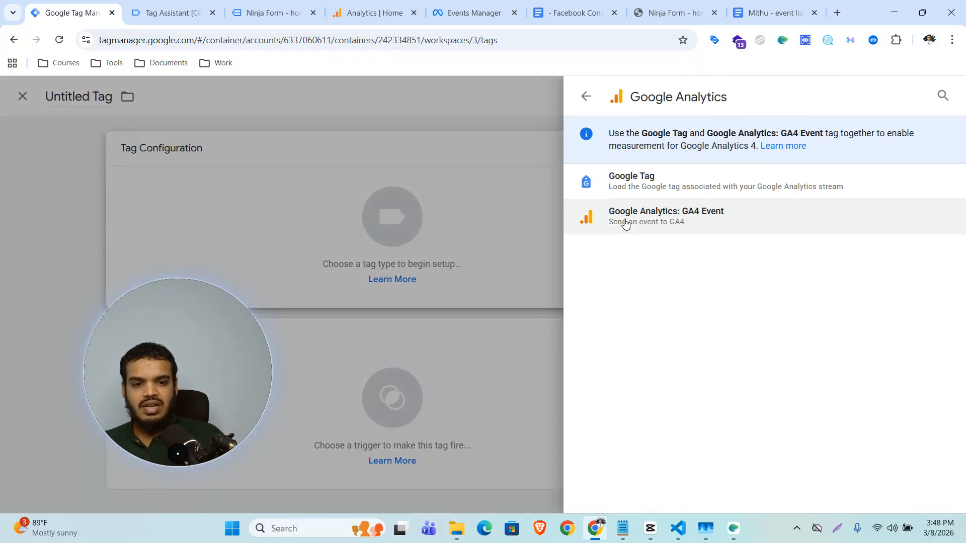
left_click(725, 215)
In Google Analytics, open the homeimproves web data stream's details and copy its measurement ID.
left_click(375, 286)
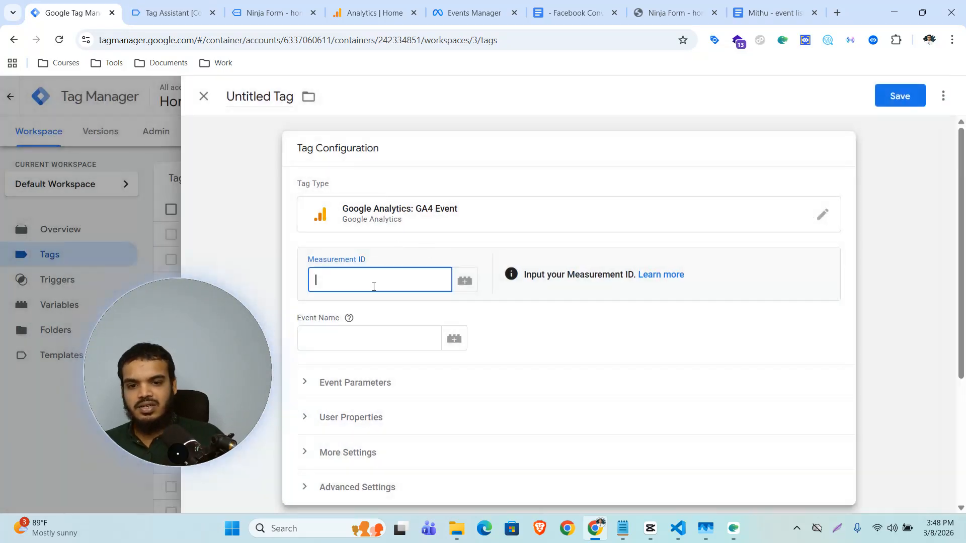
left_click(373, 12)
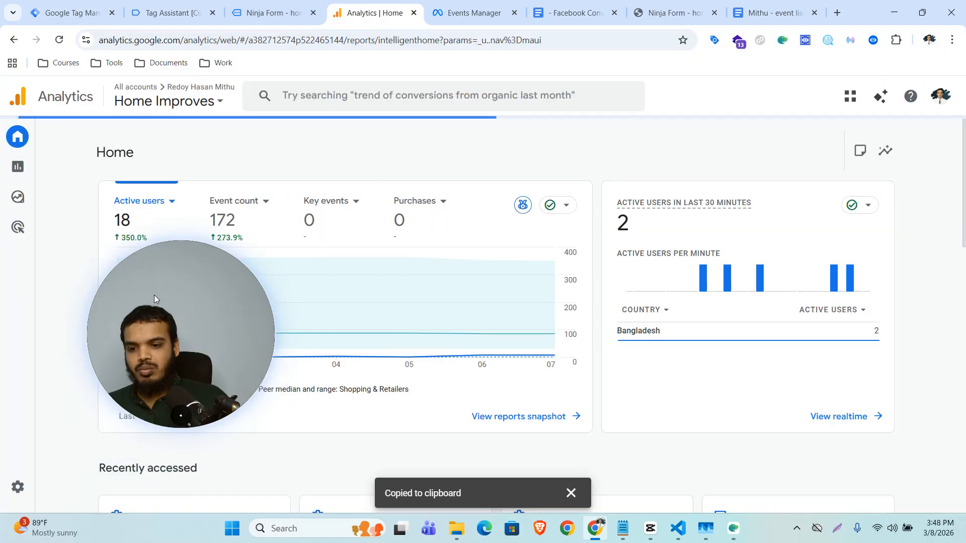
left_click(18, 487)
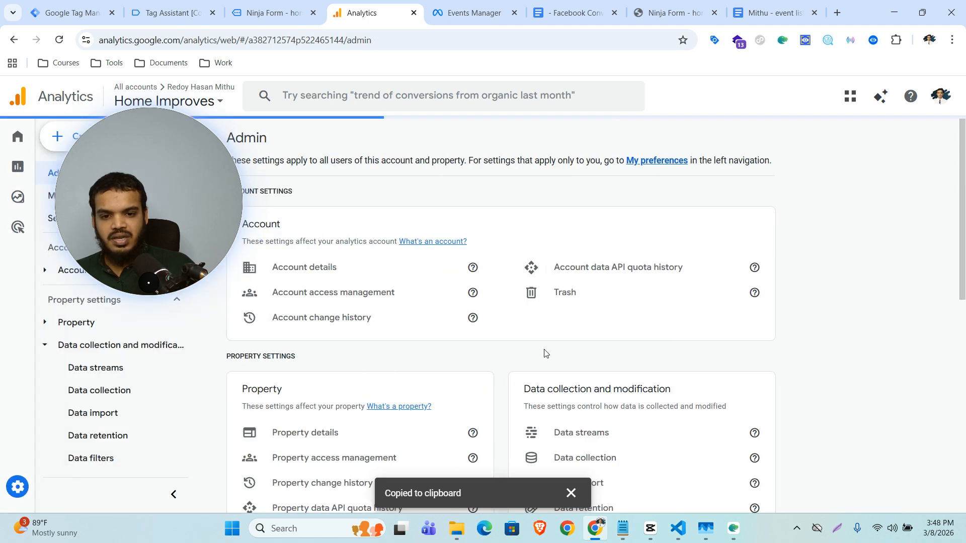
scroll(579, 342, "down", 2)
left_click(602, 306)
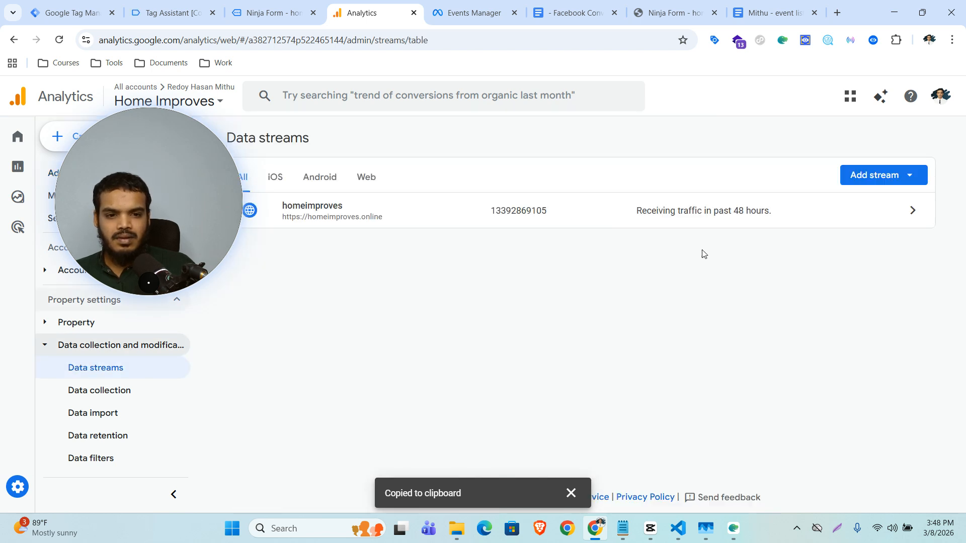
left_click(562, 211)
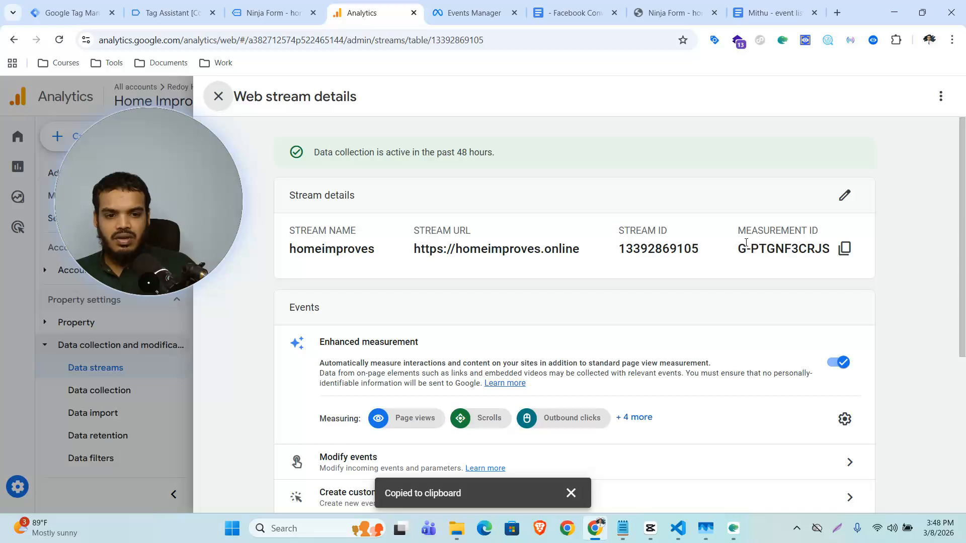
left_click_drag(738, 231, 781, 231)
left_click(845, 249)
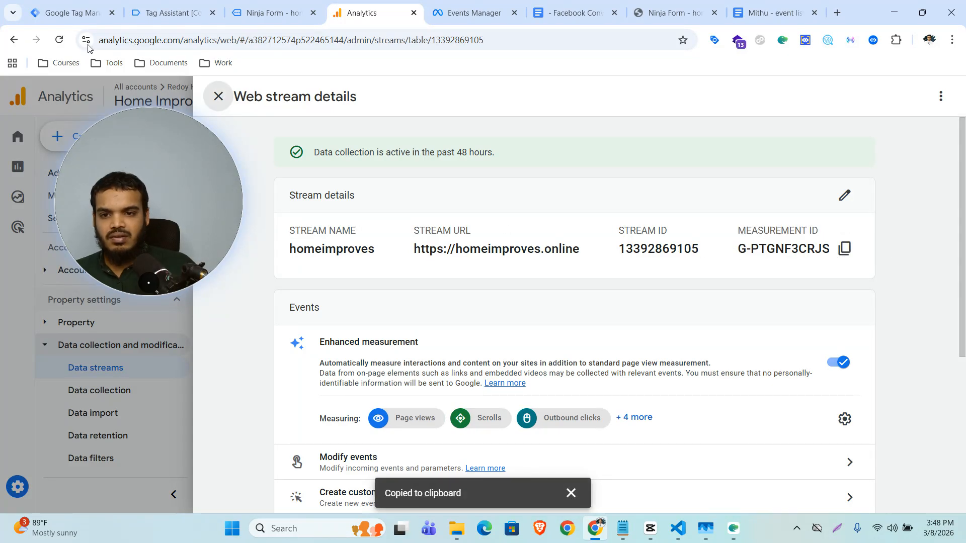
Back in Tag Manager, paste the copied measurement ID into the tag and set the event name to ninja_form_submit.
left_click(45, 6)
key("ctrl+v")
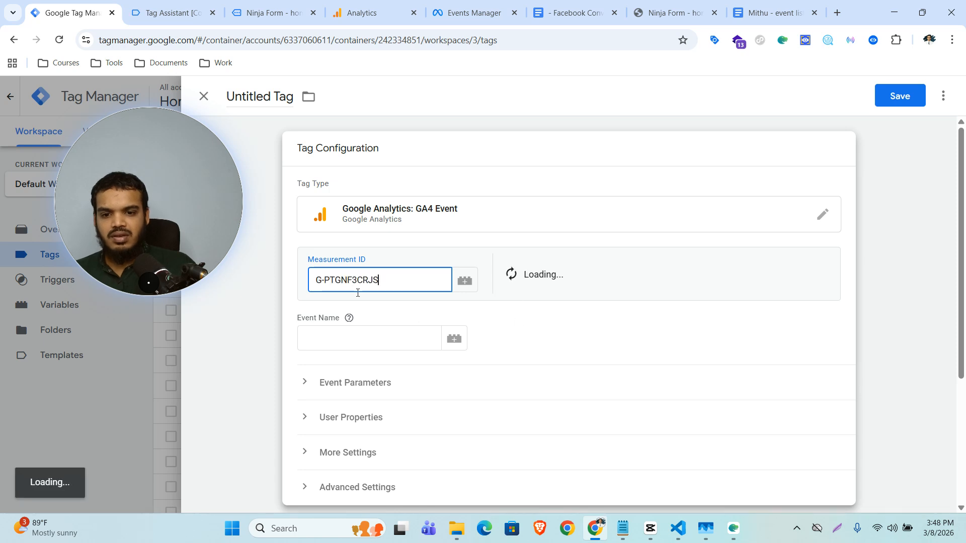
left_click(357, 342)
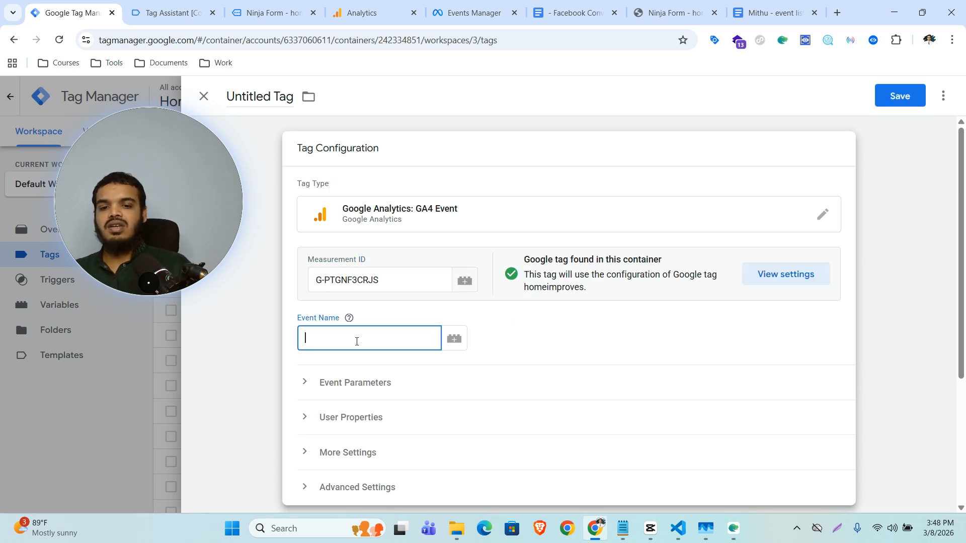
type("ninja_form_sub")
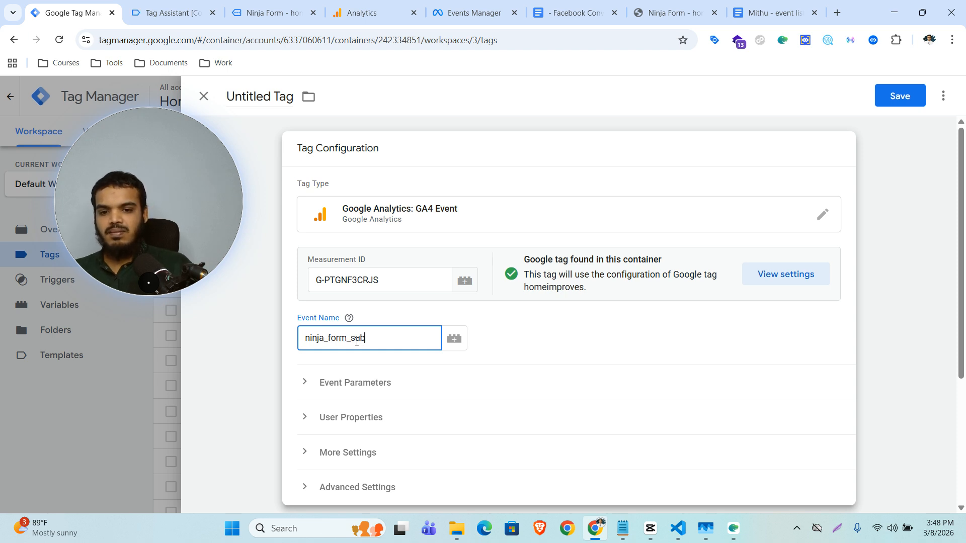
Add four blank event parameter rows to the GA4 event tag.
left_click(380, 391)
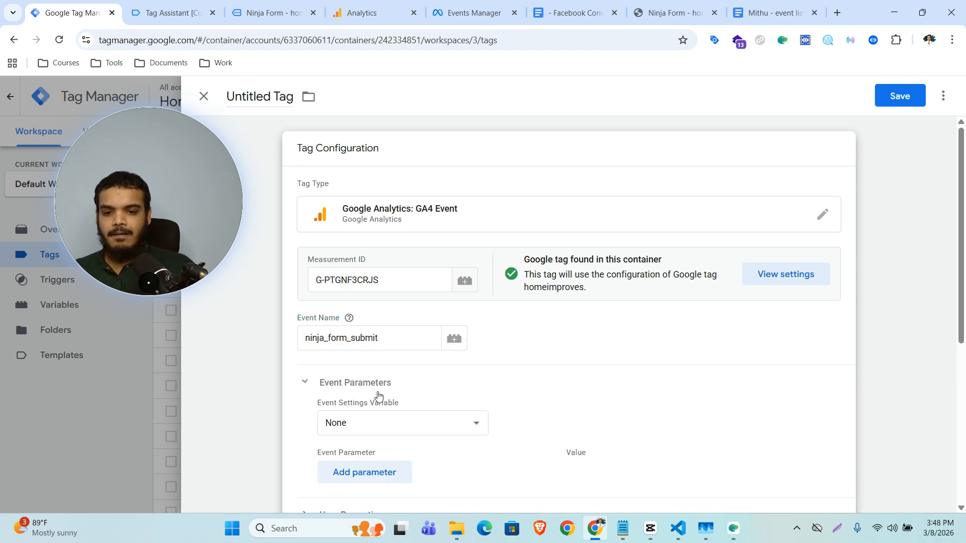
scroll(585, 375, "down", 3)
left_click(358, 358)
scroll(503, 330, "down", 3)
left_click(370, 260)
left_click(370, 302)
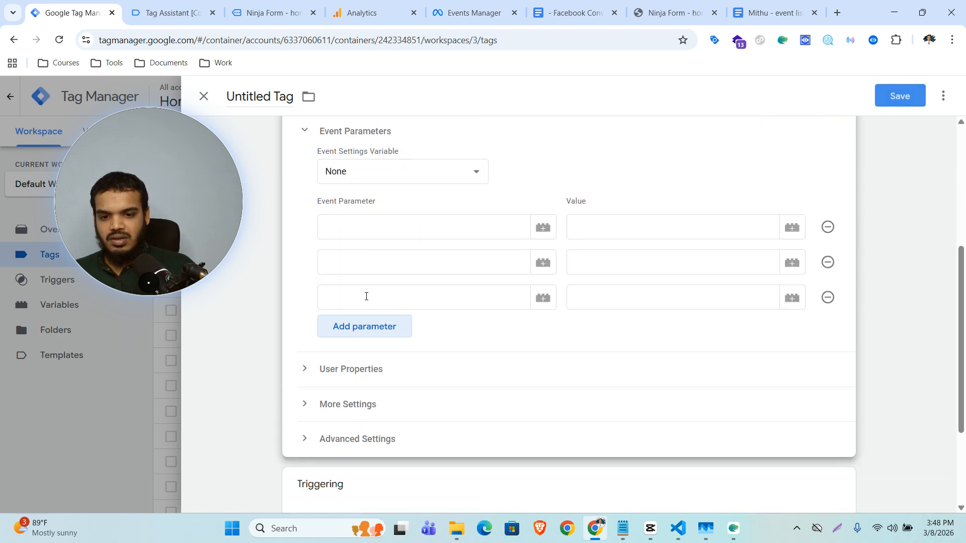
left_click(367, 326)
Check the fields of the Ninja Form page, then copy user_data.email_address from the server-side tracking document into the tag's first event parameter.
left_click(401, 235)
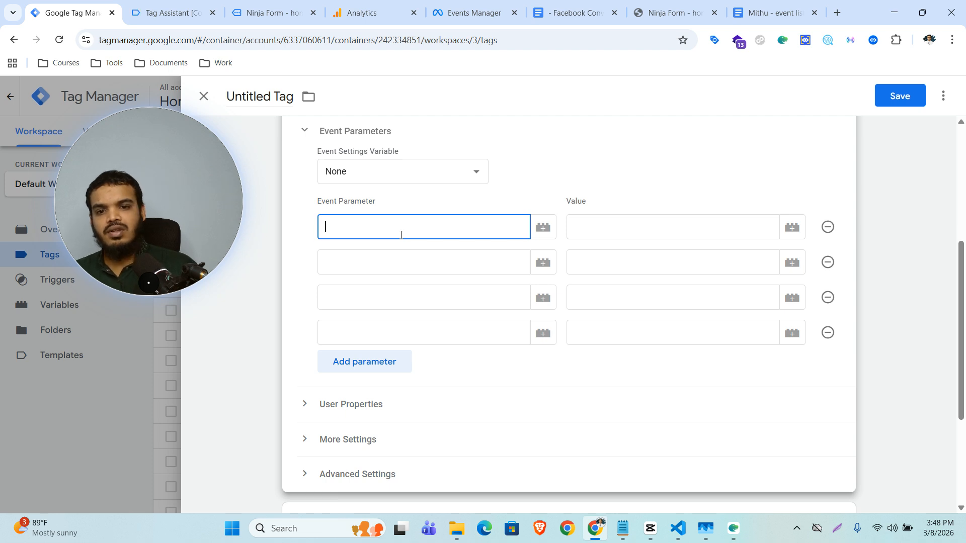
mouse_move(367, 11)
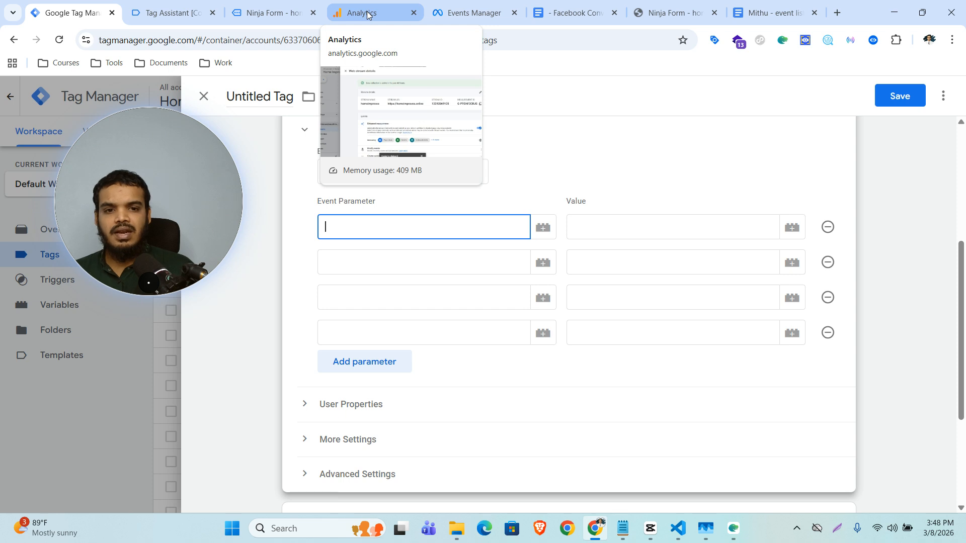
left_click(672, 12)
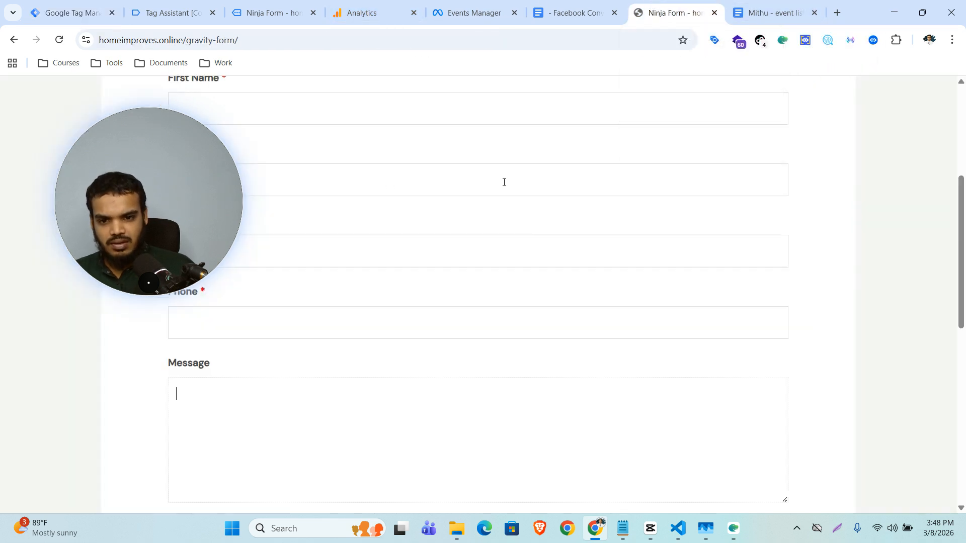
scroll(262, 265, "up", 3)
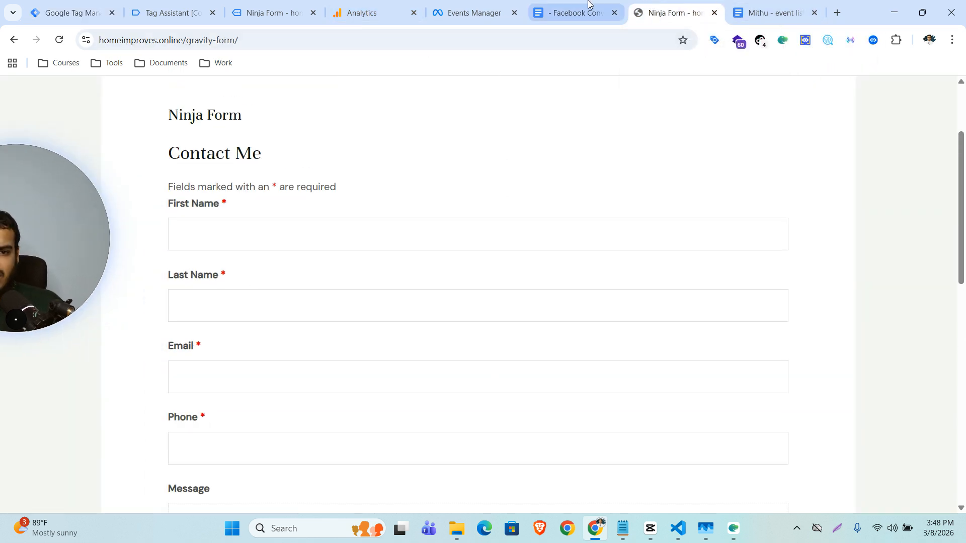
left_click(579, 12)
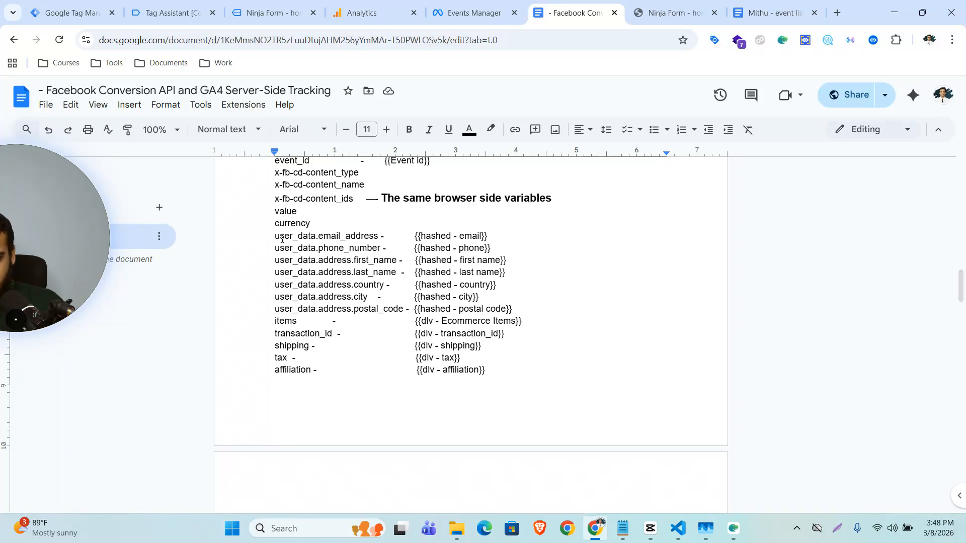
left_click_drag(318, 235, 378, 234)
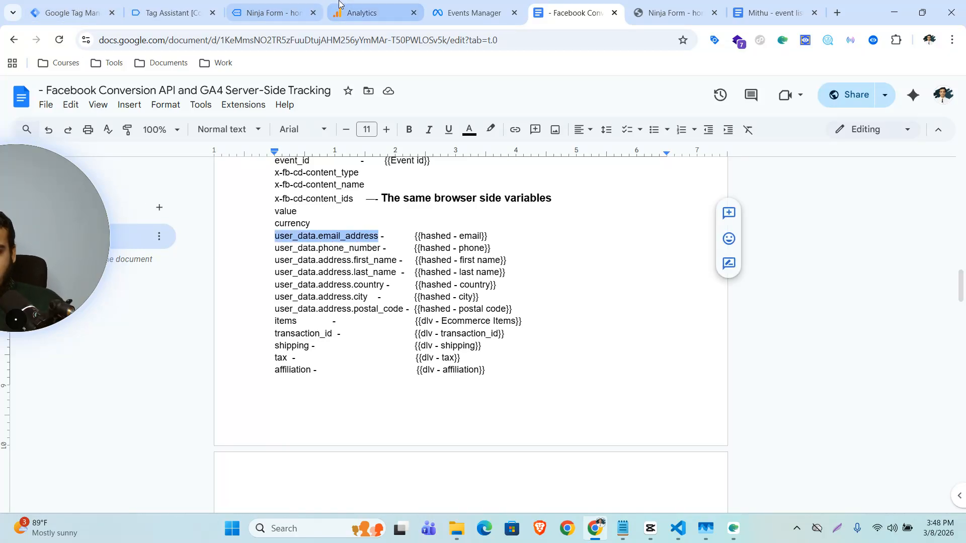
left_click(362, 13)
left_click(64, 4)
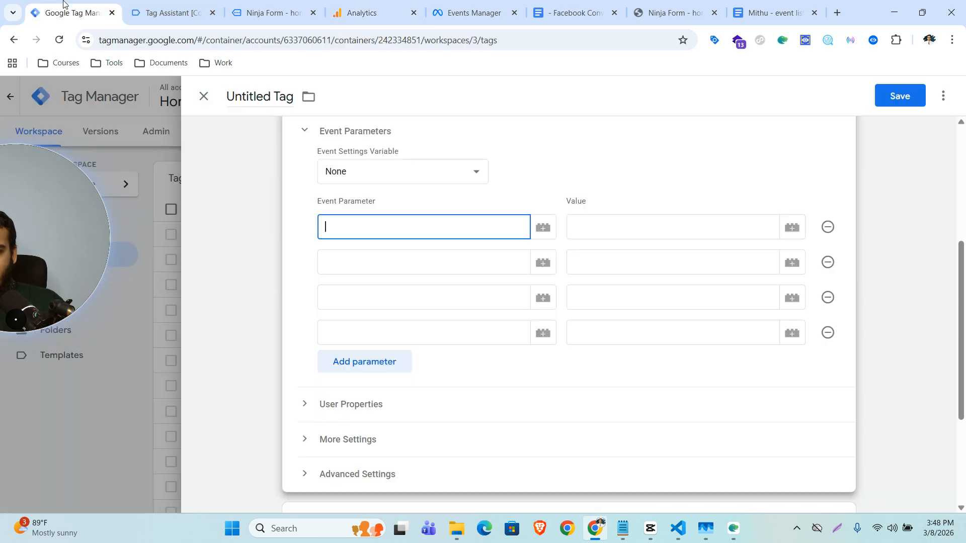
key("ctrl+v")
Copy user_data.phone_number from the tracking document and paste it as the tag's second event parameter name.
left_click(387, 262)
left_click(373, 5)
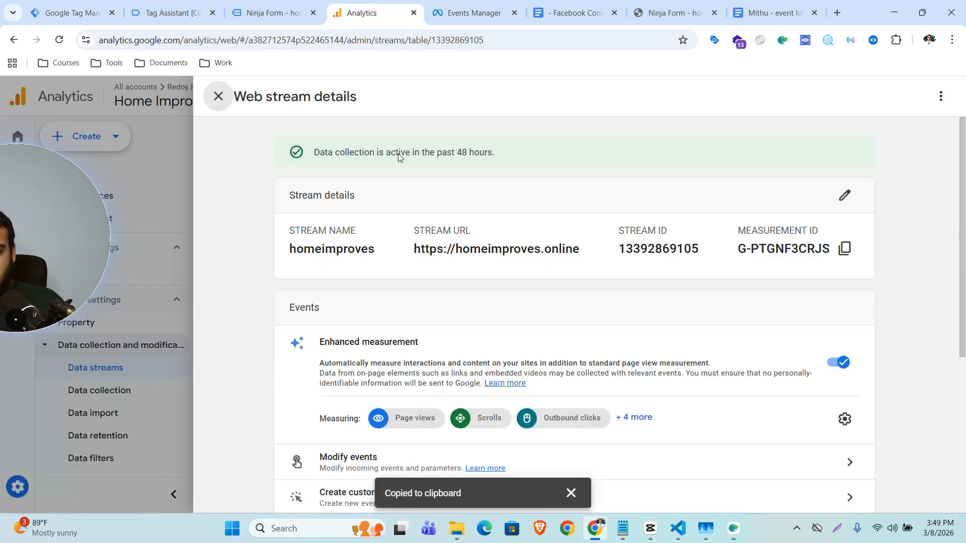
left_click(574, 12)
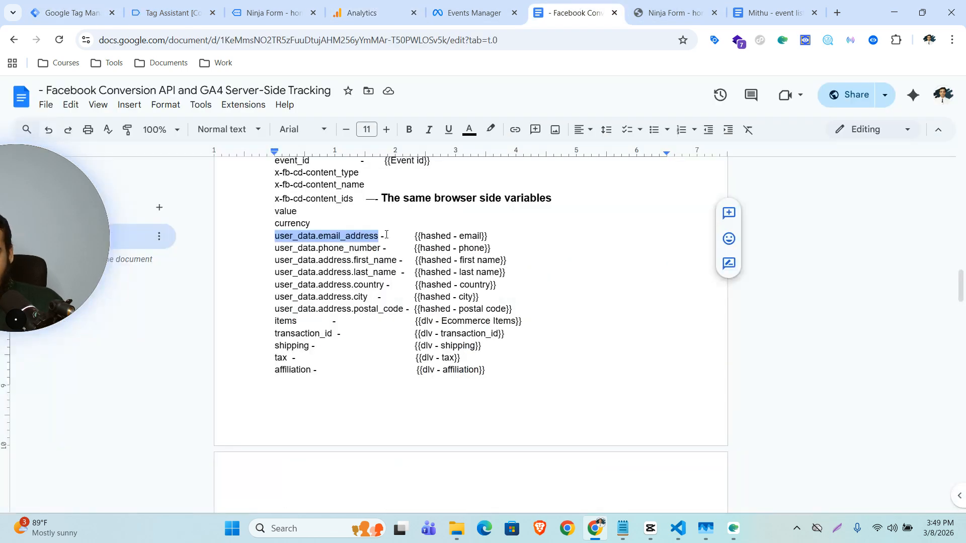
left_click_drag(381, 247, 297, 248)
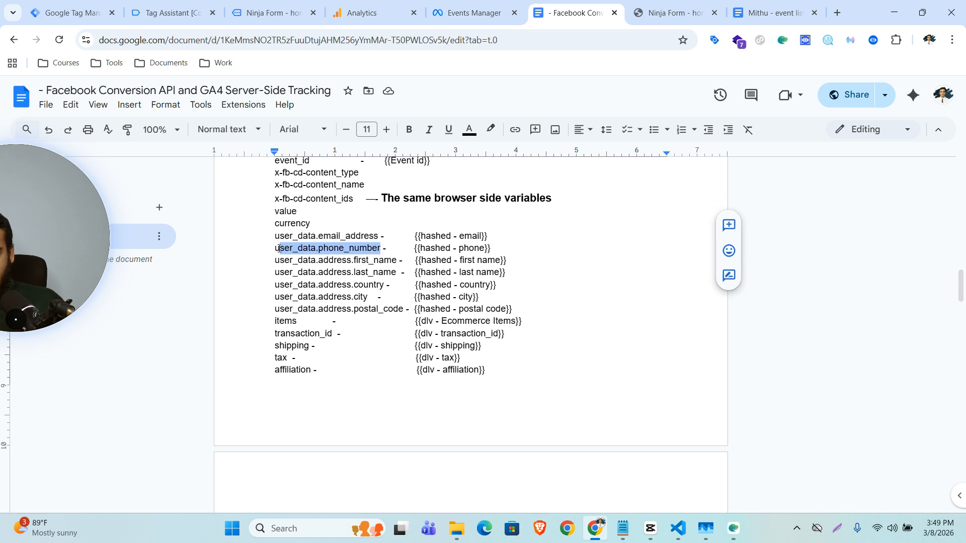
left_click(78, 14)
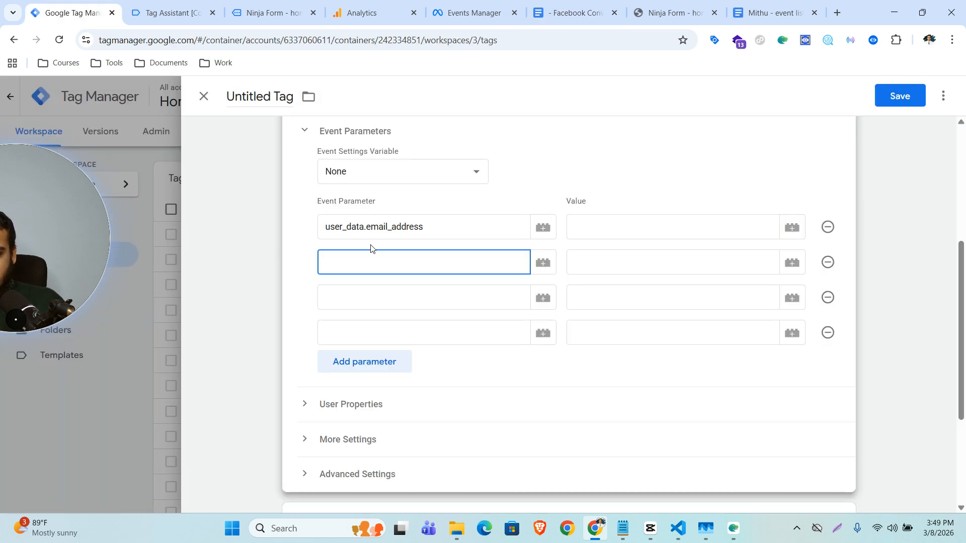
Copy user_data.address.first_name from the tracking document and paste it as the tag's third event parameter name.
left_click(554, 3)
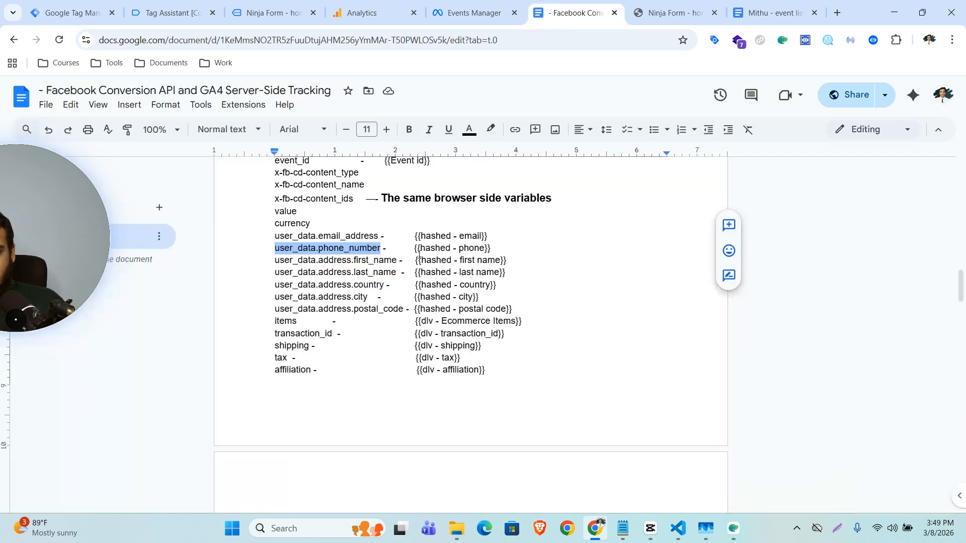
left_click_drag(397, 259, 259, 265)
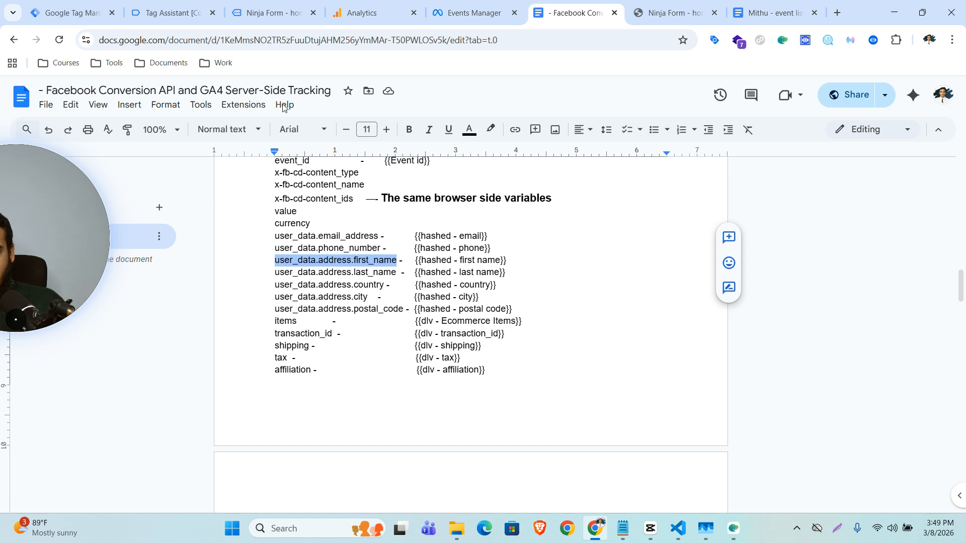
left_click(76, 12)
left_click(418, 304)
key("ctrl+v")
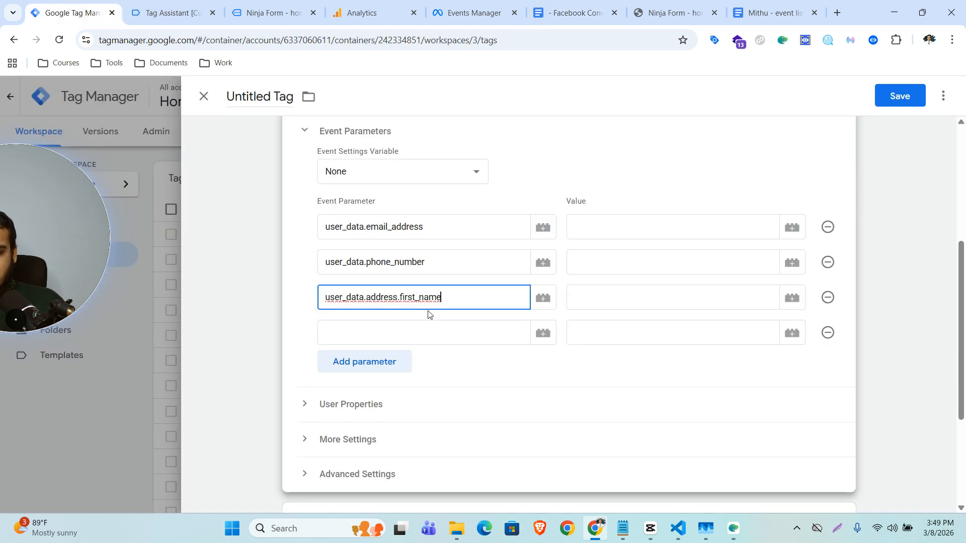
Copy user_data.address.last_name from the tracking document and paste it as the tag's fourth event parameter name.
left_click(366, 13)
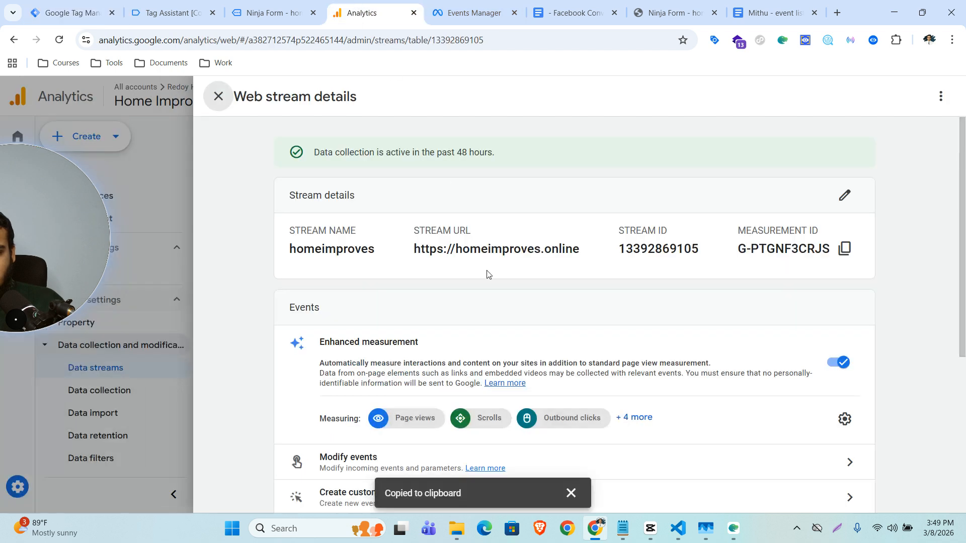
left_click(571, 12)
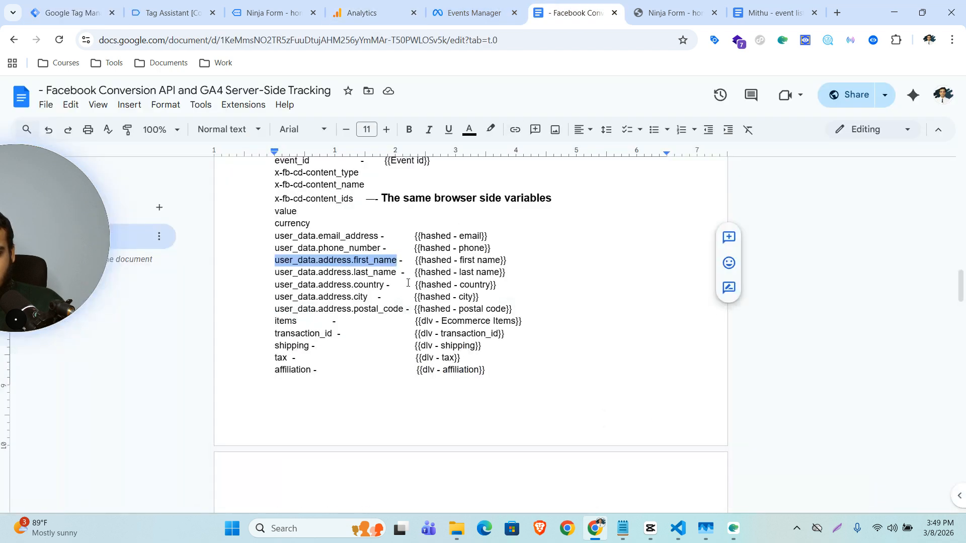
left_click(393, 273)
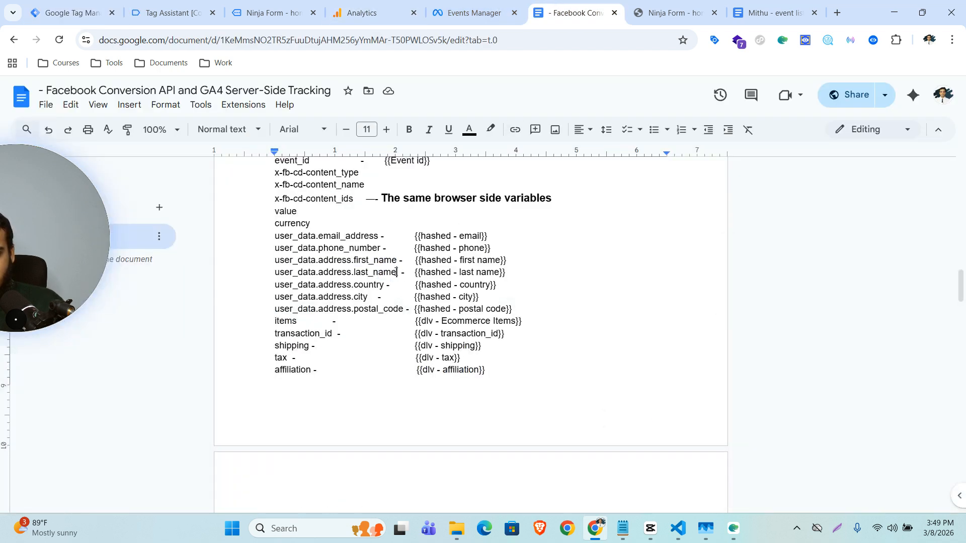
left_click_drag(397, 272, 278, 279)
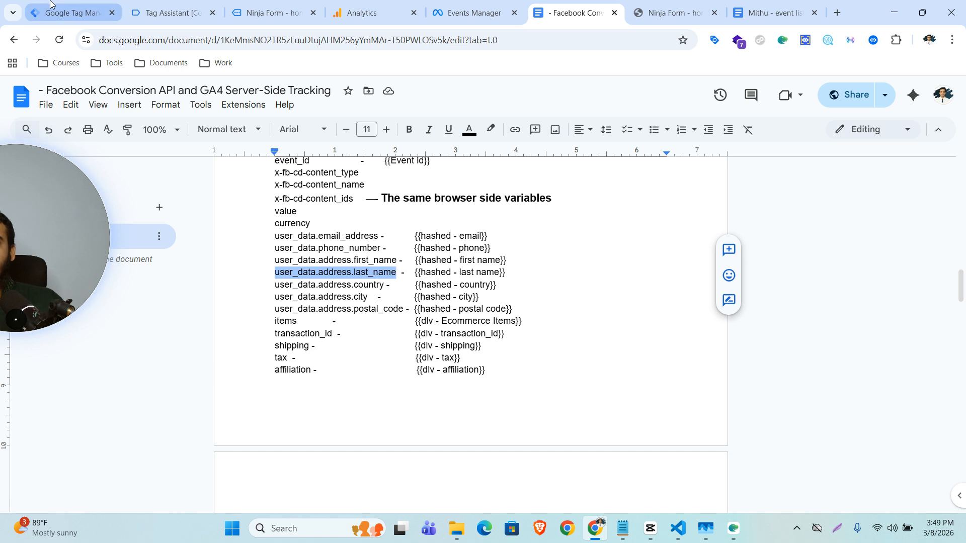
left_click(50, 6)
left_click(406, 327)
Set the user_data.email_address parameter's value to {{email ninja}} and the user_data.phone_number parameter's value to {{phone ninja}}.
left_click(653, 223)
type("{{")
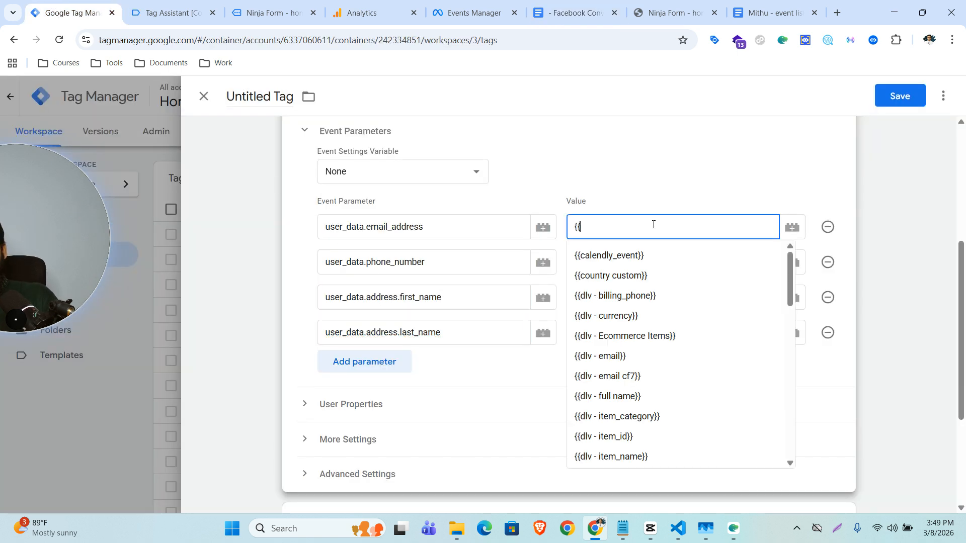
type("email")
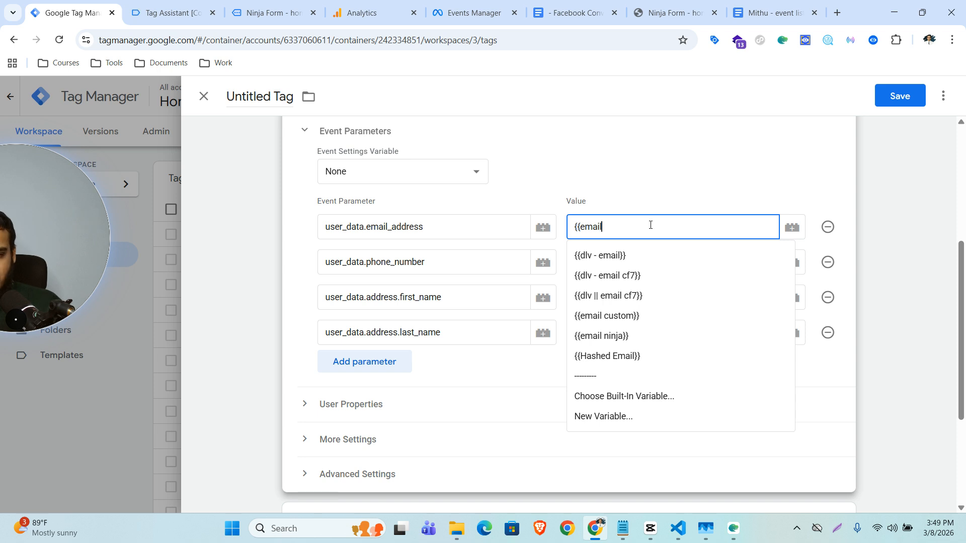
left_click(632, 336)
left_click(618, 262)
type("{{phon")
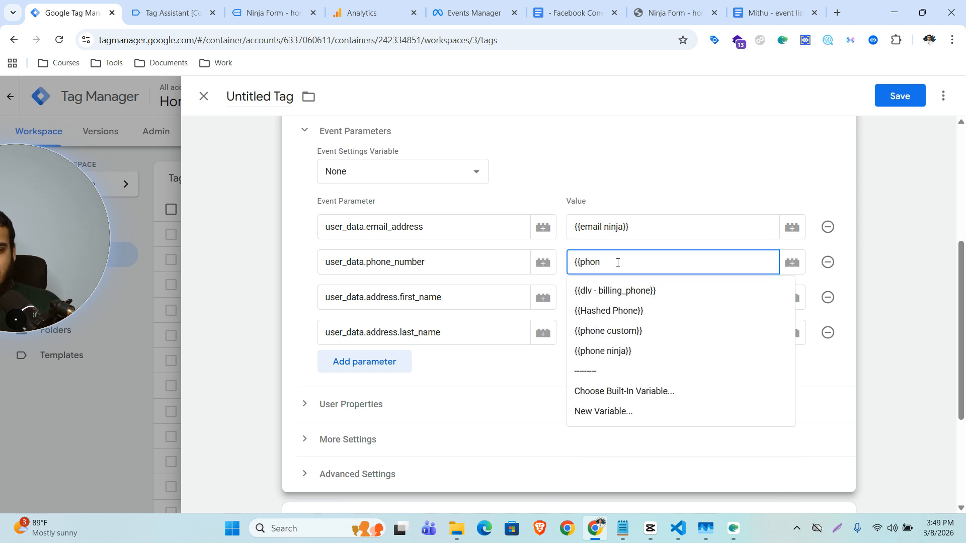
left_click(620, 351)
Set the user_data.address.first_name value to {{first name ninja}} and the user_data.address.last_name value to {{last name ninja}}.
left_click(616, 295)
type("firs")
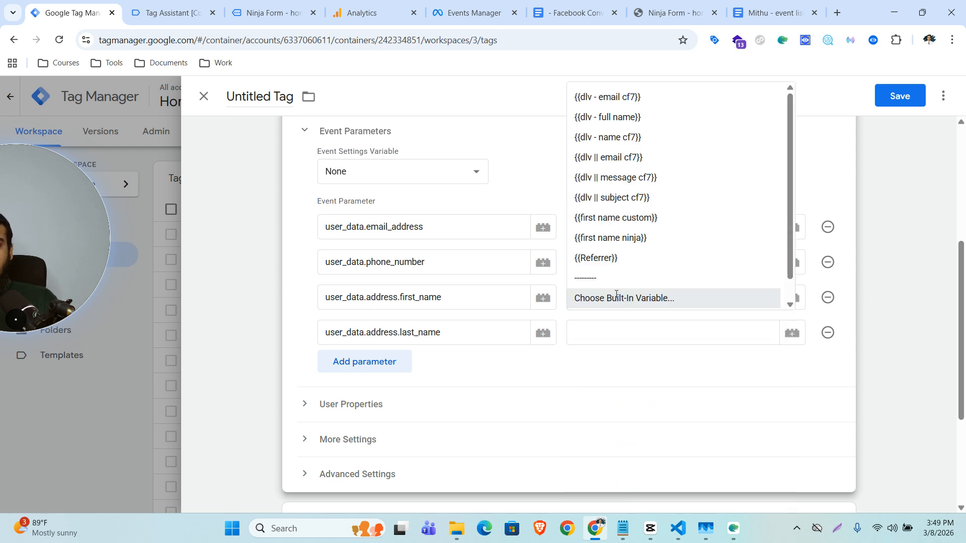
type("t")
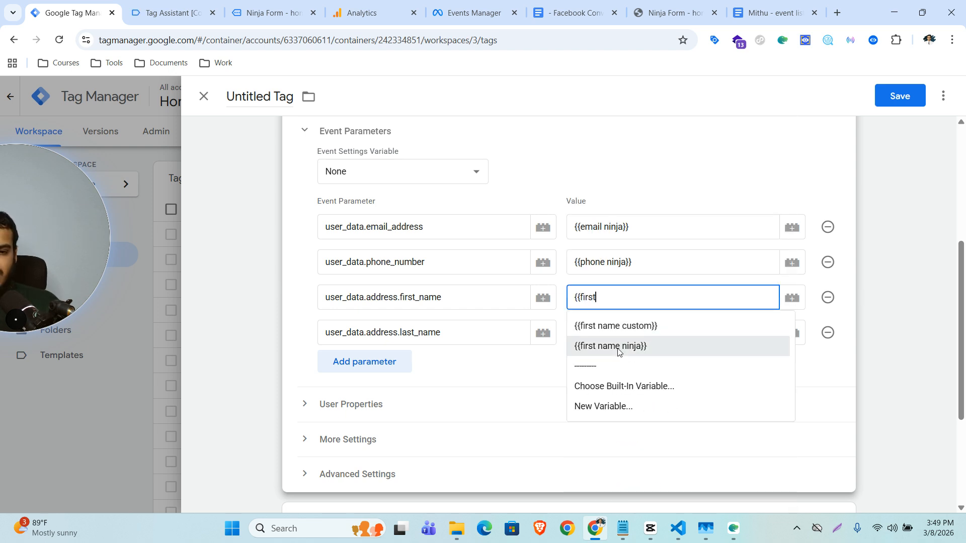
left_click(619, 346)
left_click(620, 333)
type("{{")
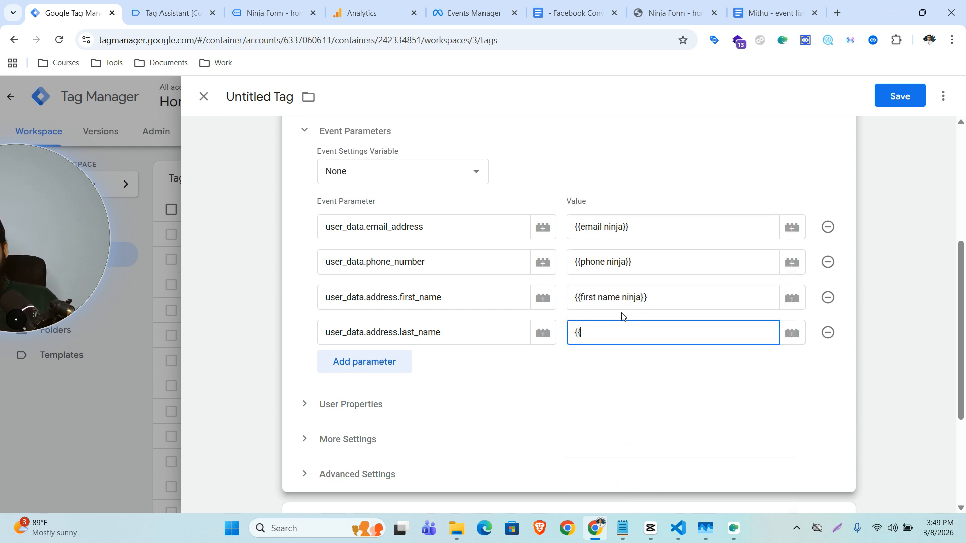
type("las")
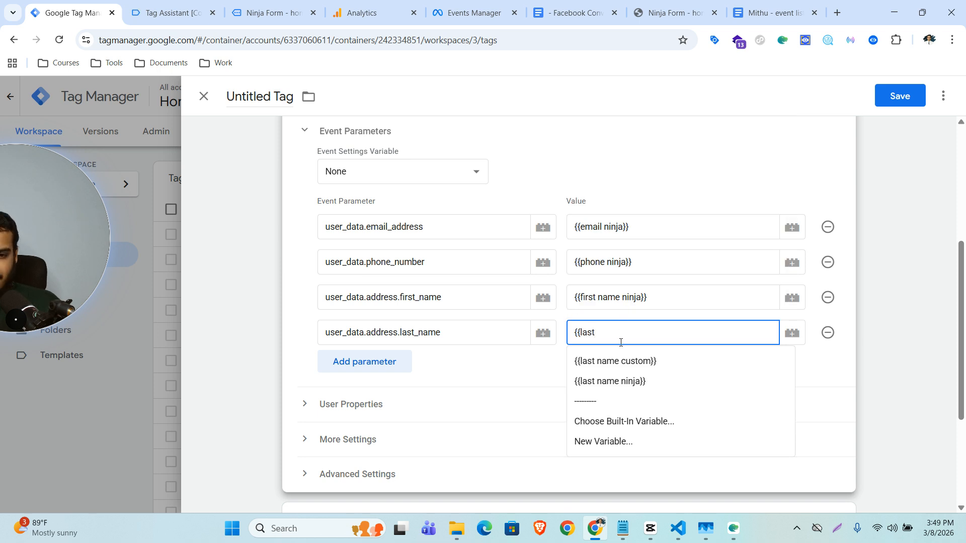
type("t")
left_click(632, 383)
Assign the existing "ninja form" custom event trigger to the GA4 event tag.
scroll(603, 372, "down", 3)
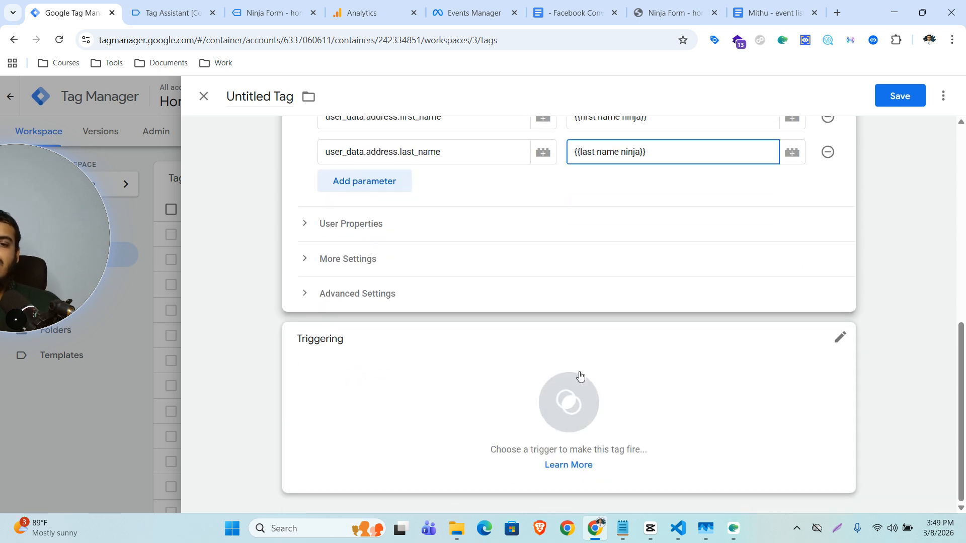
left_click(565, 403)
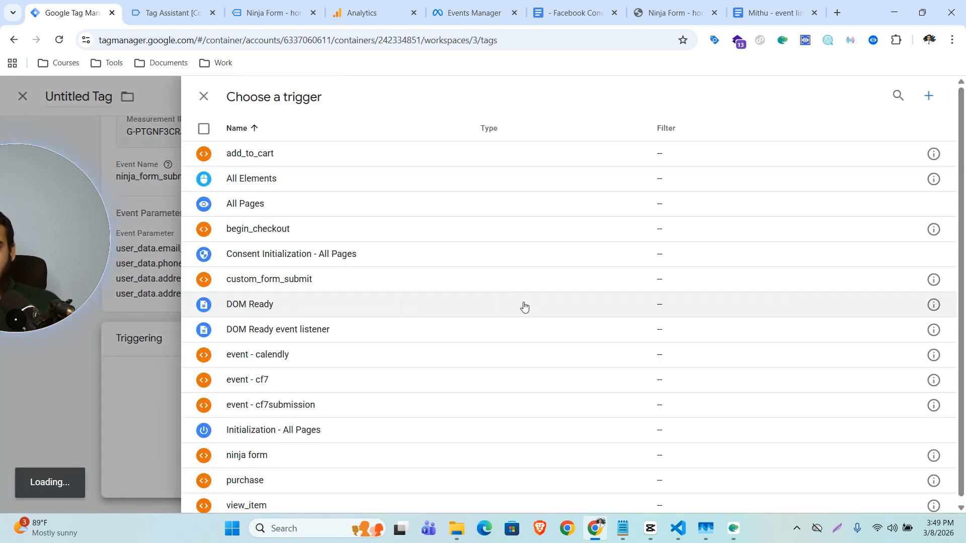
left_click(280, 456)
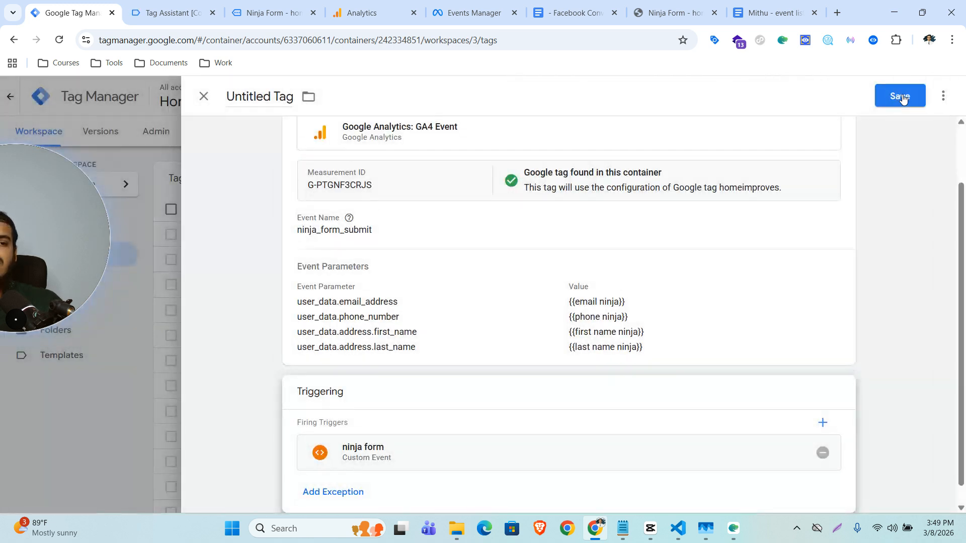
Save the GA4 event tag under the name "GA4 - Ninja form".
left_click(900, 96)
type("G")
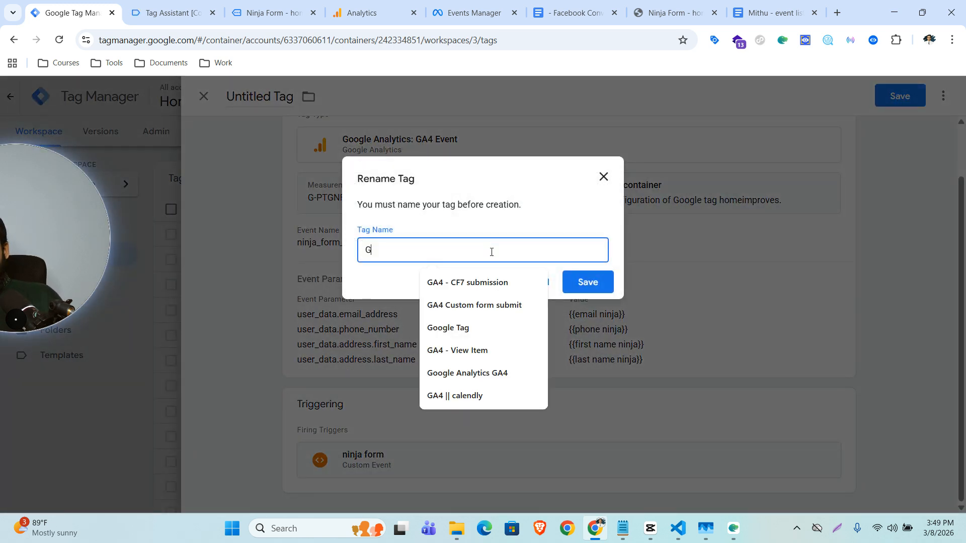
type("A4 - ")
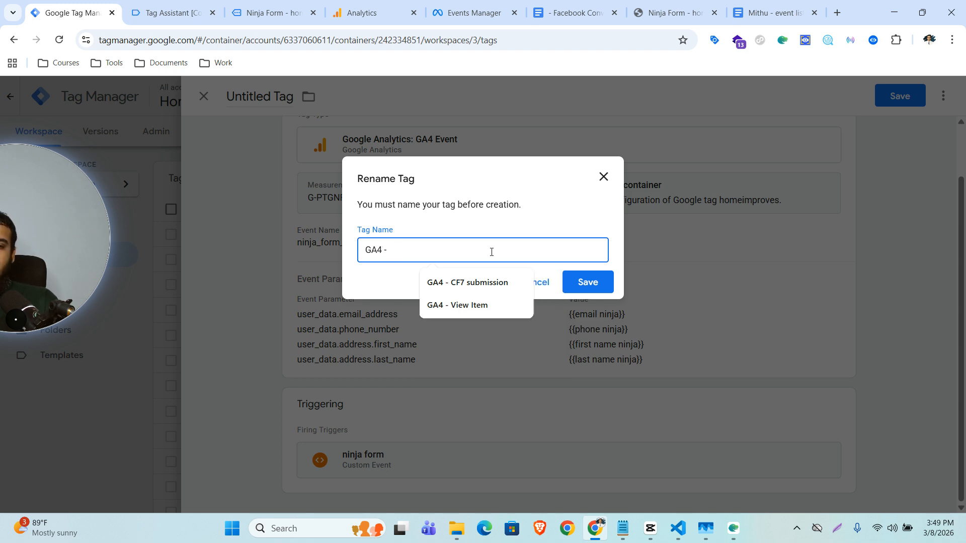
type("Ninja form")
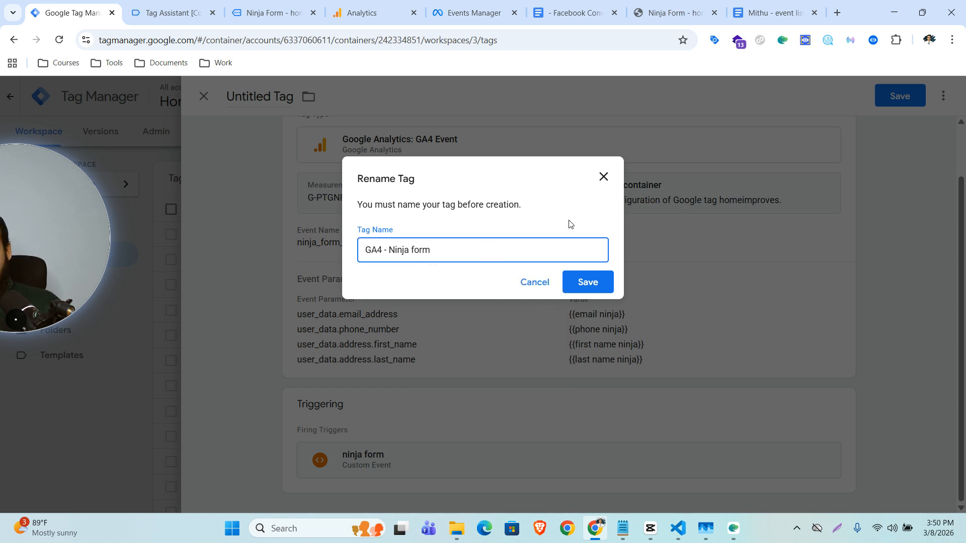
left_click(586, 282)
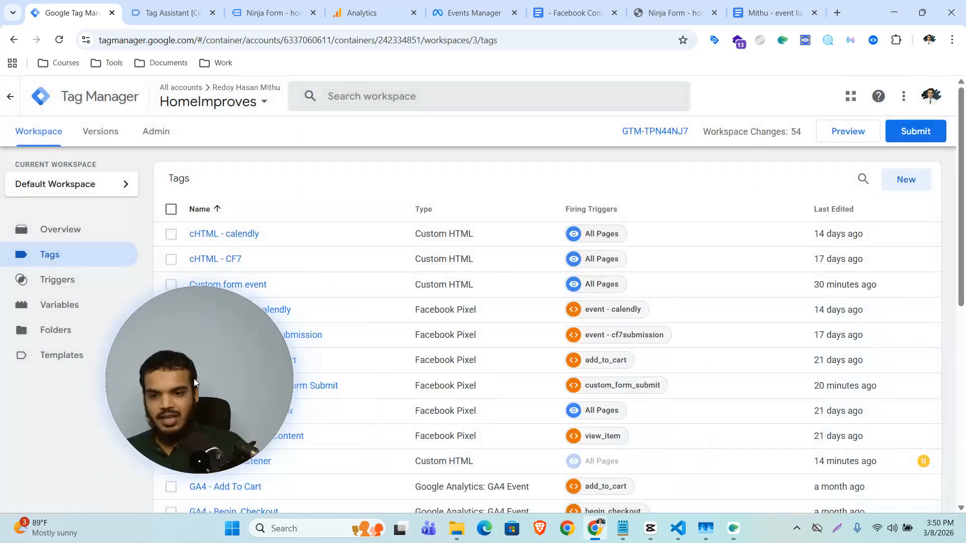
Create a new tag using the Facebook Pixel gallery template as its tag type.
left_click(919, 183)
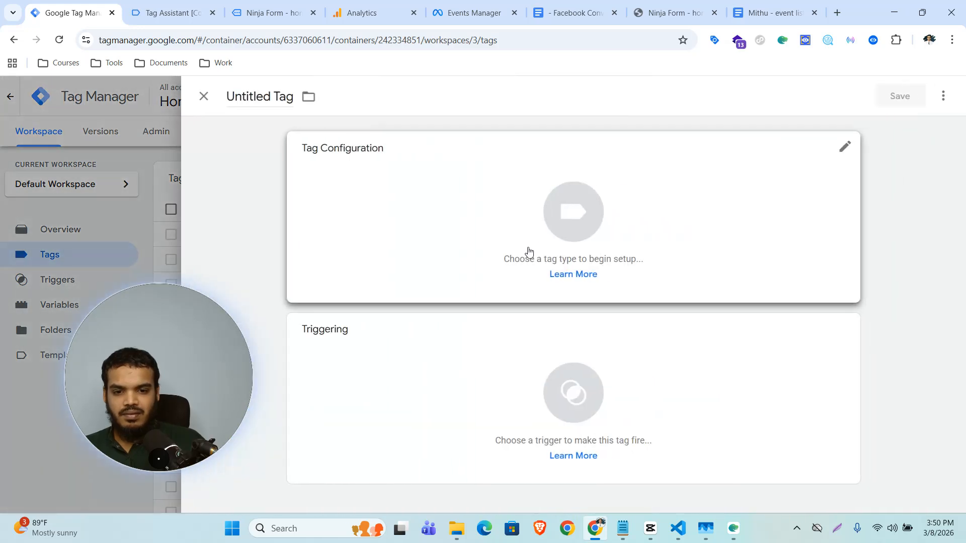
left_click(611, 209)
scroll(746, 327, "down", 5)
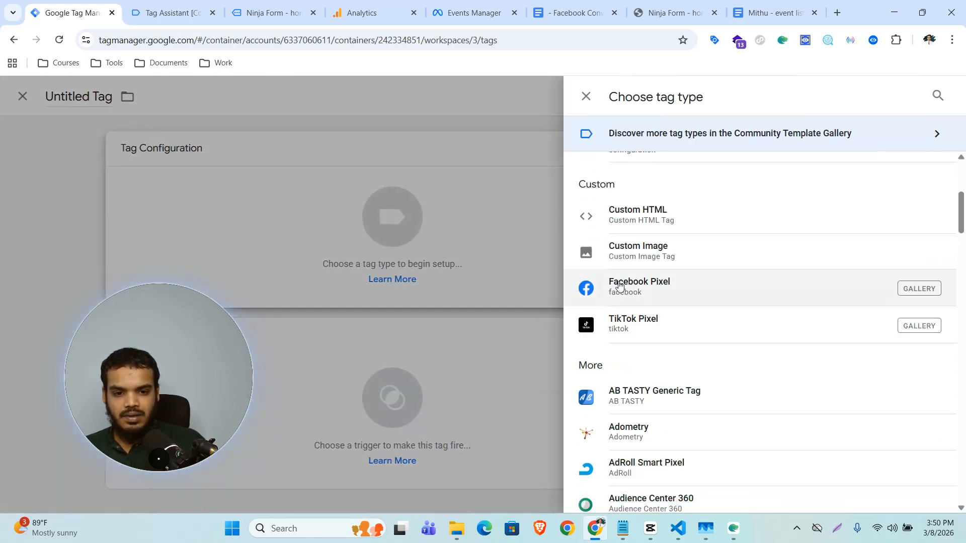
left_click(642, 292)
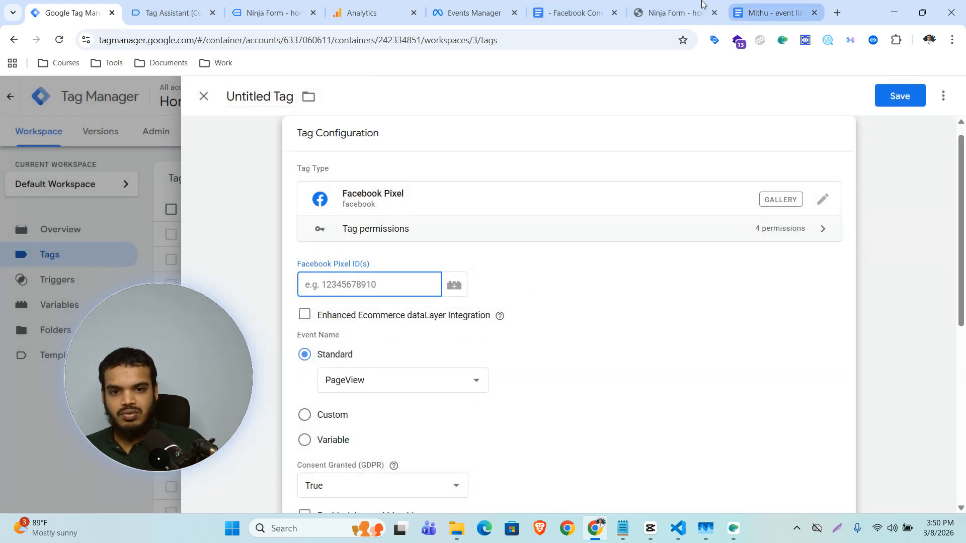
Copy the Website Test dataset's ID from its settings in Meta Events Manager and paste it as the tag's Facebook Pixel ID.
left_click(473, 13)
left_click(706, 166)
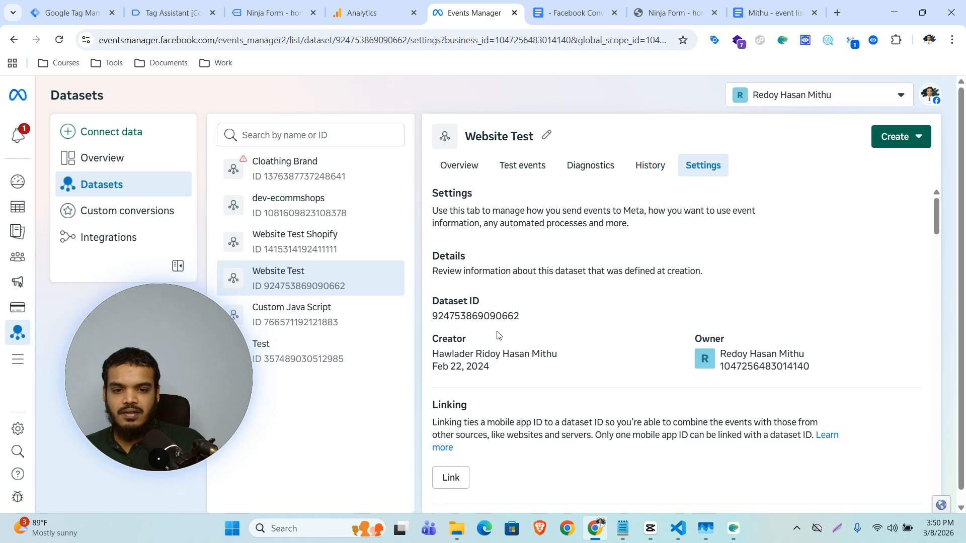
left_click(458, 316)
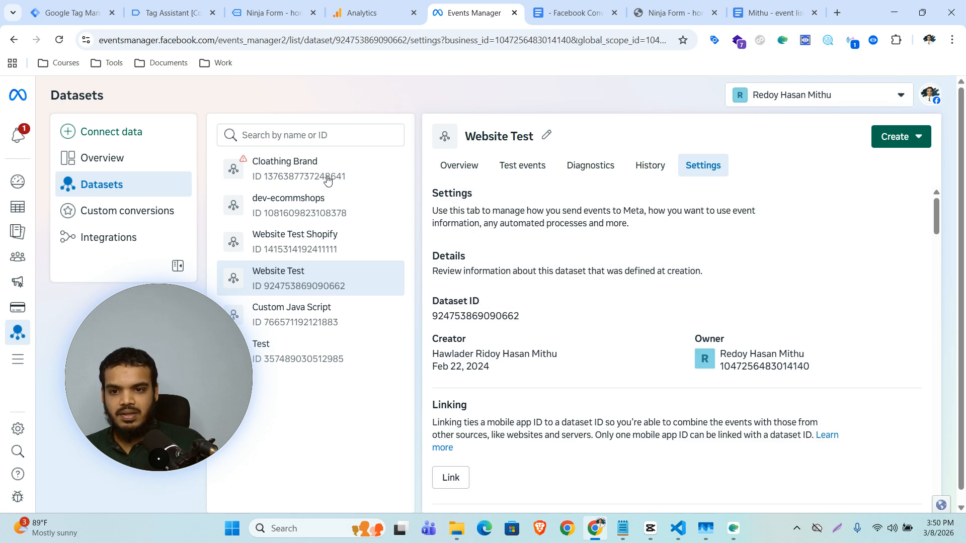
left_click(68, 13)
key("ctrl+v")
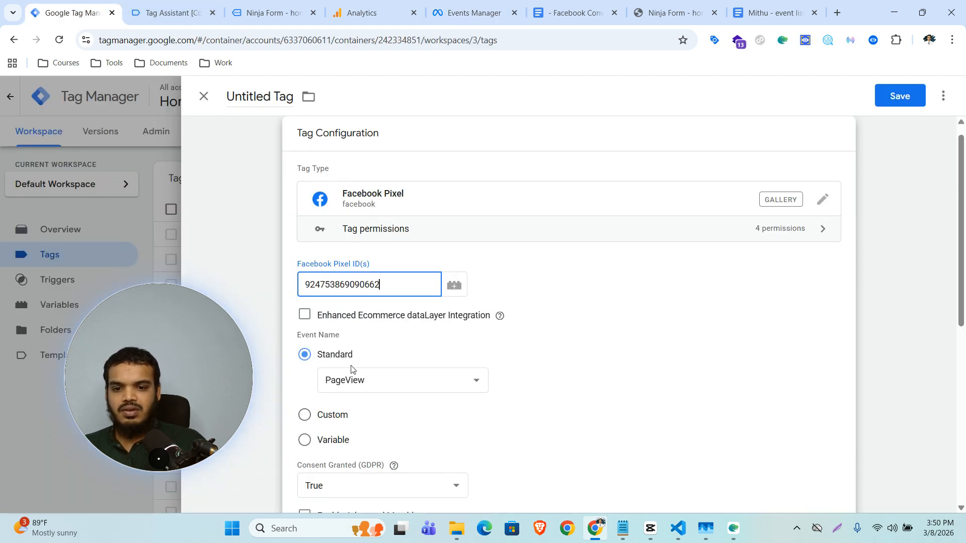
Set the pixel tag's custom event name to ninja_form_submit and add four empty rows under its object properties.
left_click(305, 415)
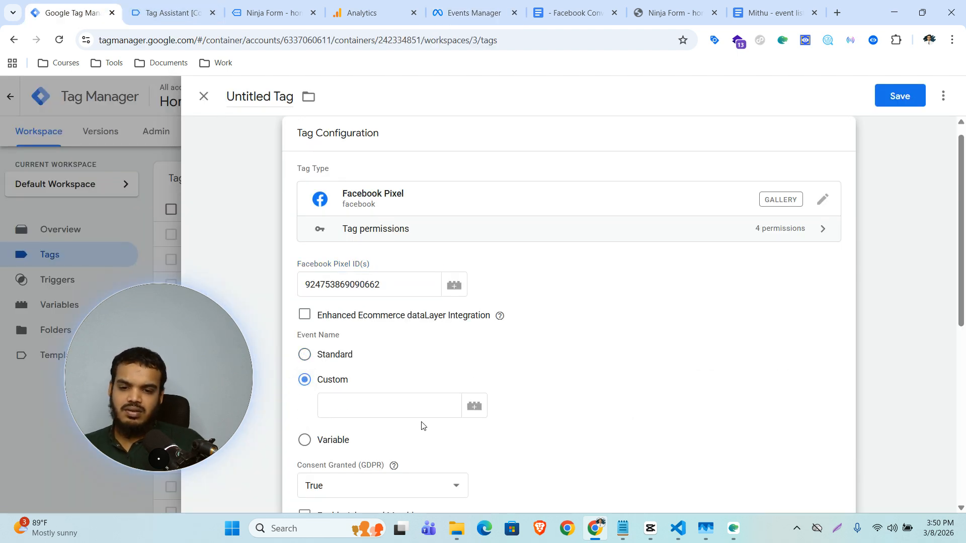
left_click(409, 413)
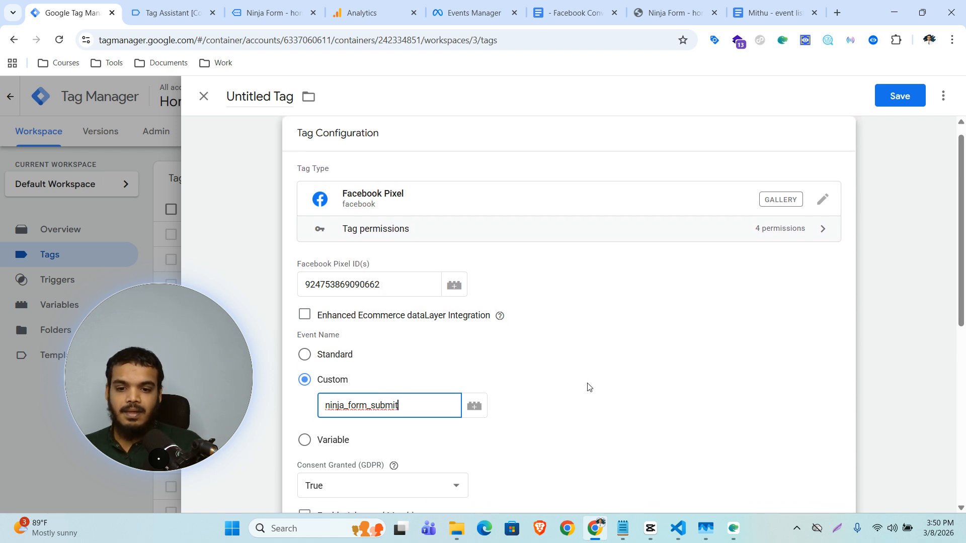
scroll(567, 384, "down", 5)
left_click(382, 336)
scroll(588, 315, "down", 3)
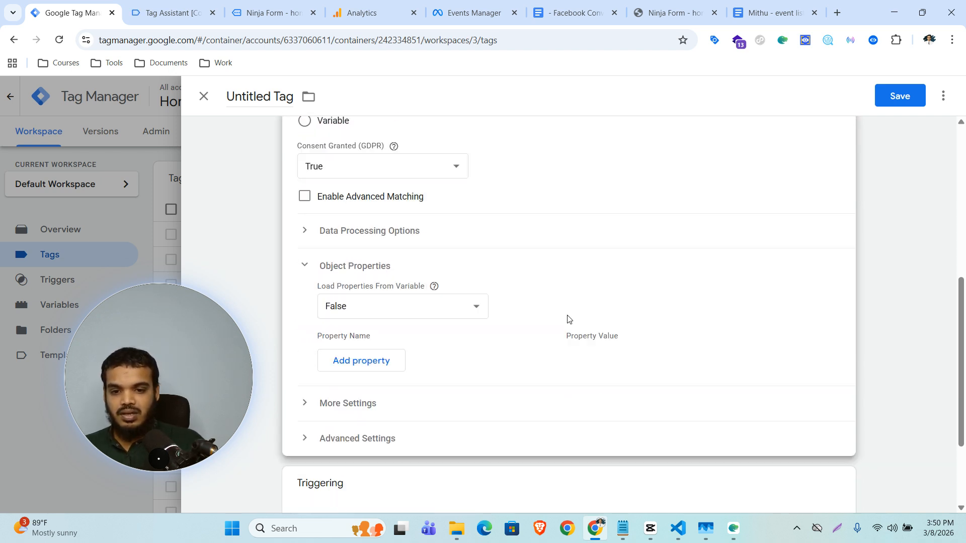
left_click(358, 305)
left_click(359, 343)
left_click(377, 367)
scroll(468, 349, "down", 3)
left_click(366, 266)
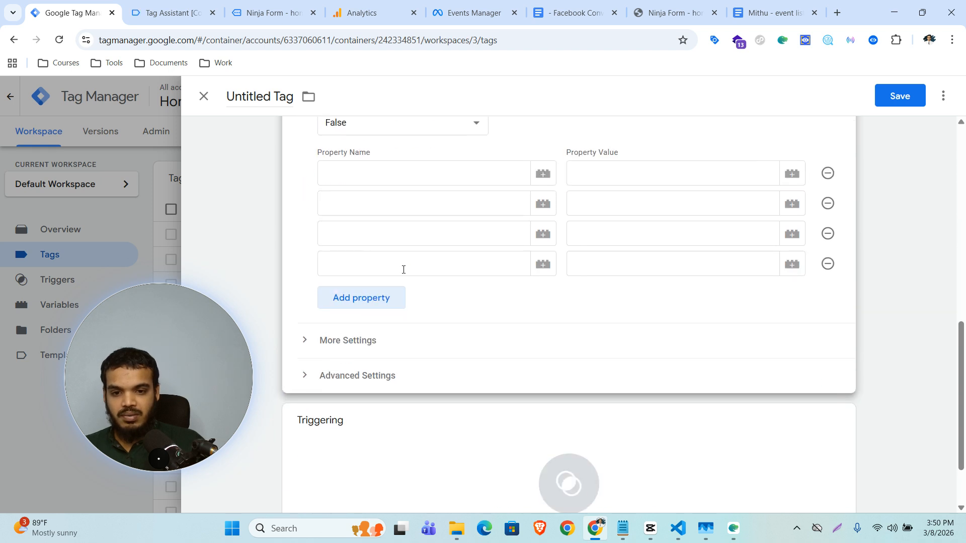
Name the four object properties fn, ln, em and ph.
left_click(415, 173)
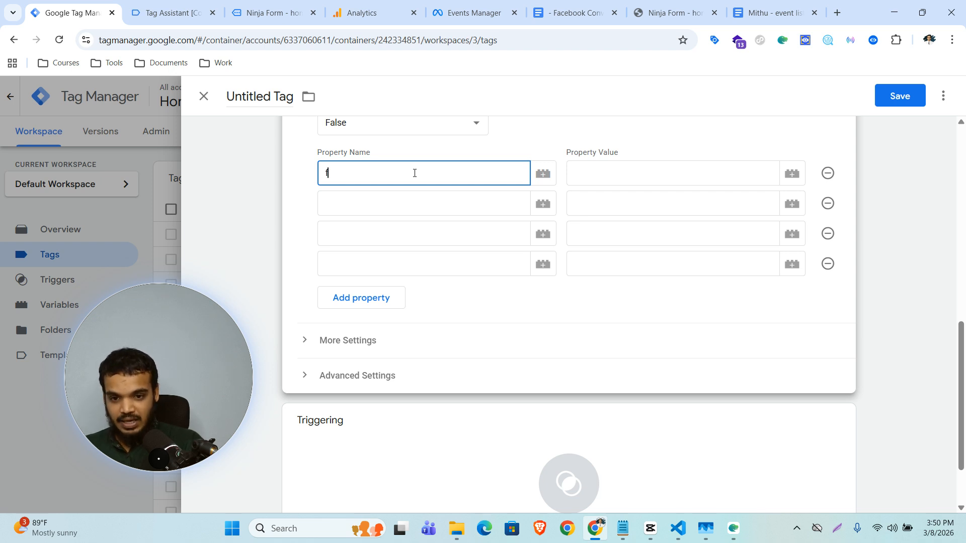
left_click(431, 207)
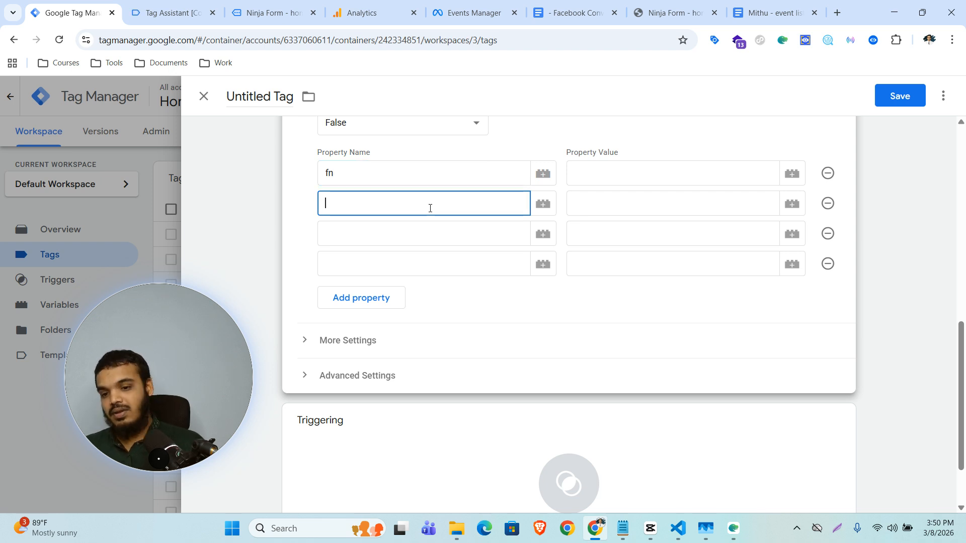
type("ln")
left_click(430, 242)
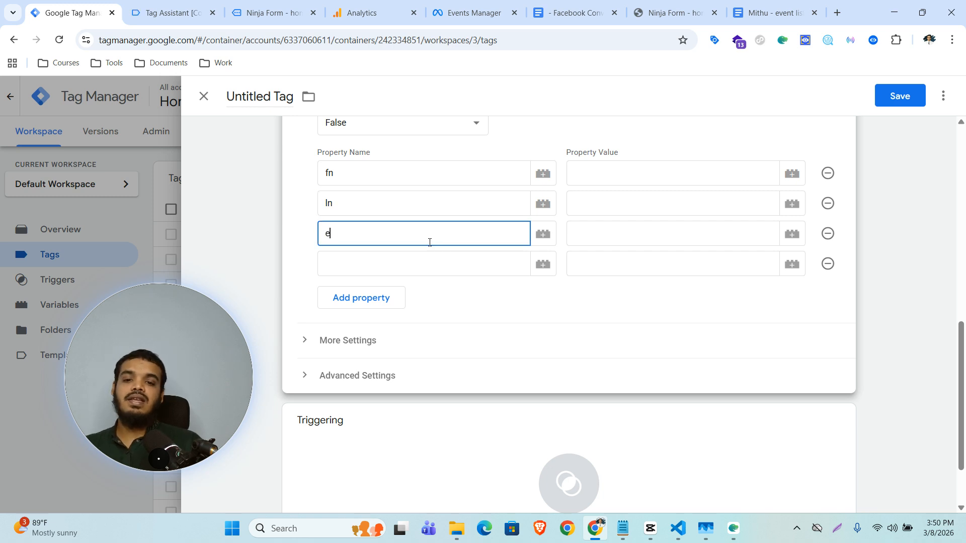
left_click(406, 262)
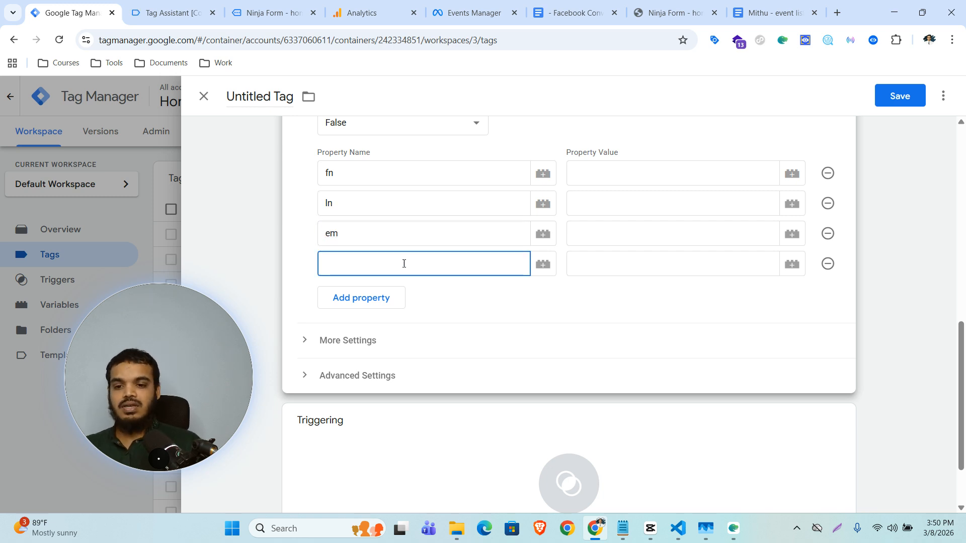
type("ph")
Set the fn property's value to {{first name ninja}} and the ln property's value to {{last name ninja}}.
left_click(637, 174)
type("{{fir")
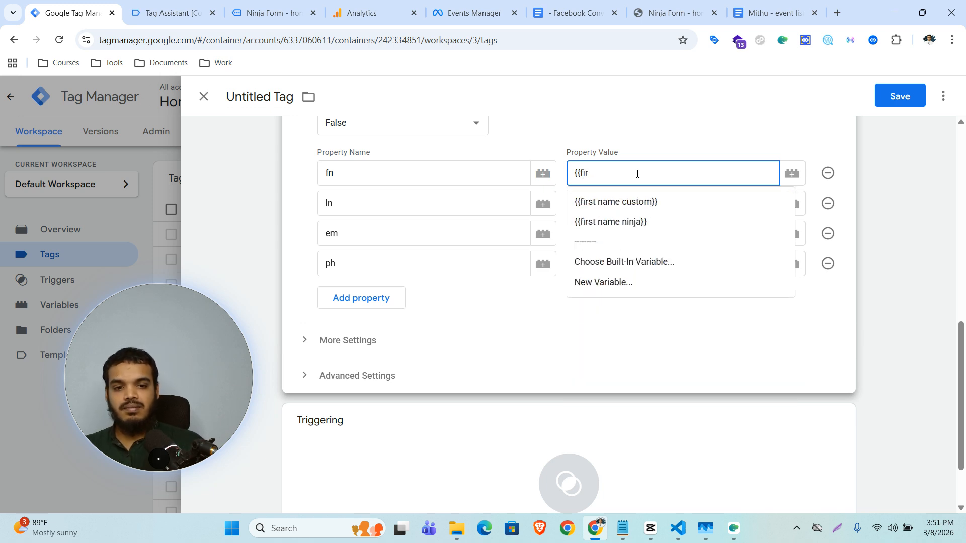
left_click(626, 222)
left_click(618, 205)
type("{{last")
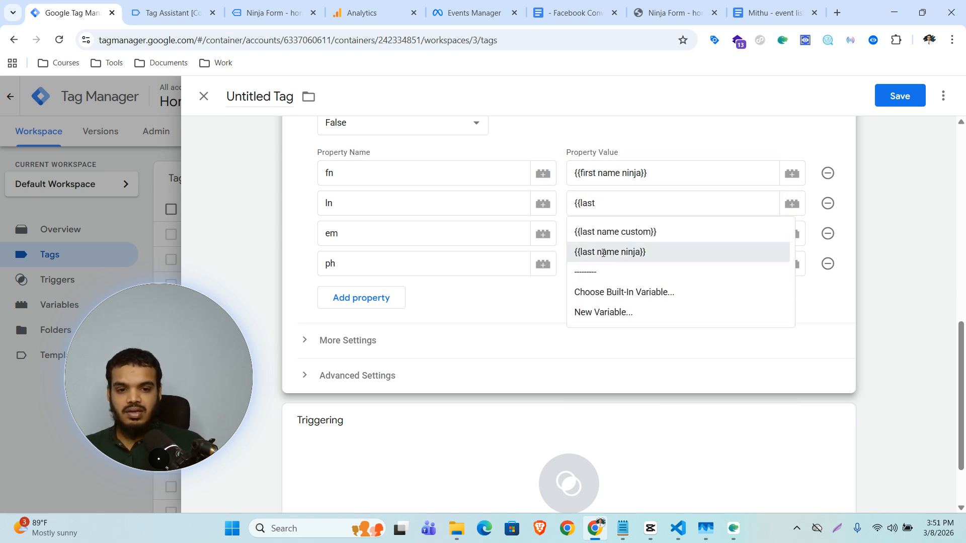
left_click(606, 251)
Set the em property's value to {{email ninja}} and the ph property's value to {{phone ninja}}.
left_click(609, 240)
type("{{email")
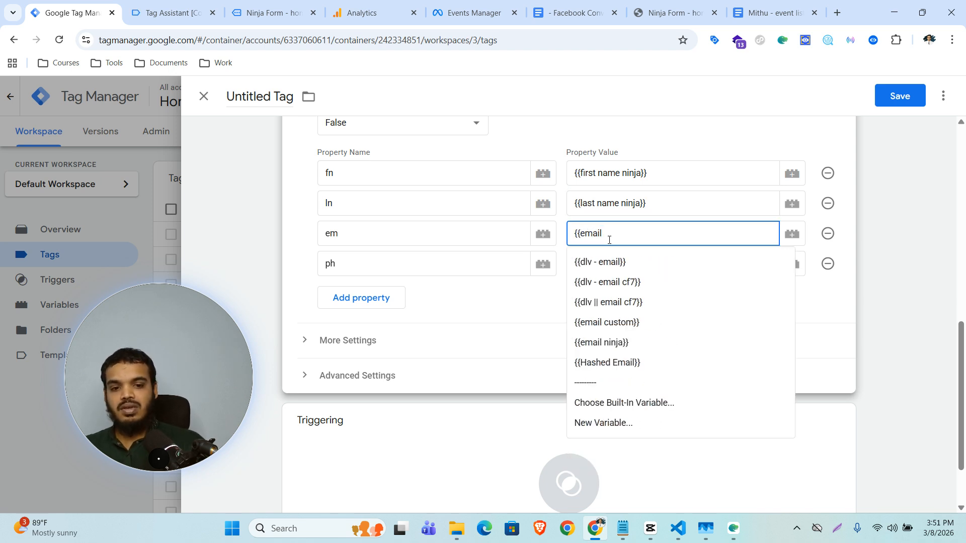
left_click(630, 345)
left_click(635, 273)
type("{{phone")
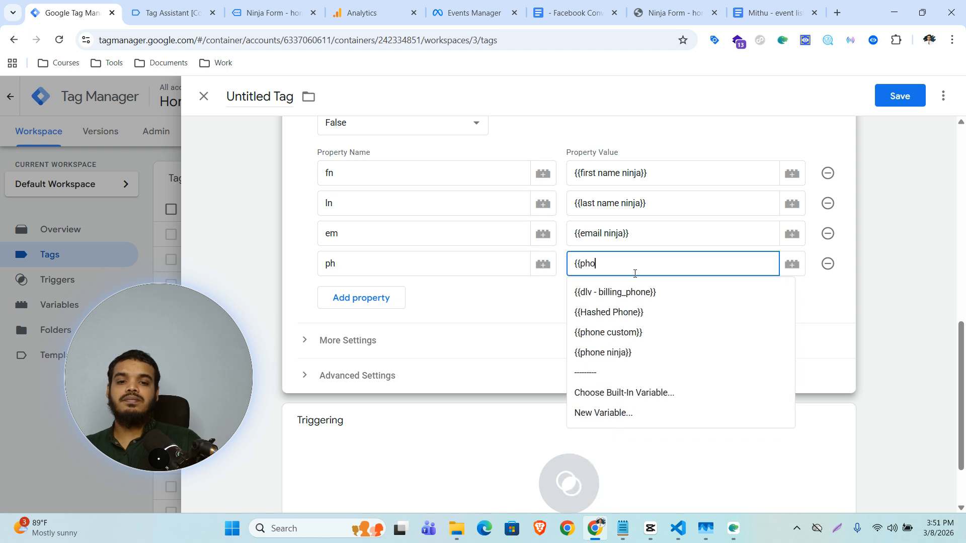
left_click(626, 358)
Assign the existing "ninja form" custom event trigger to the Facebook Pixel tag.
scroll(651, 209, "down", 2)
left_click(573, 375)
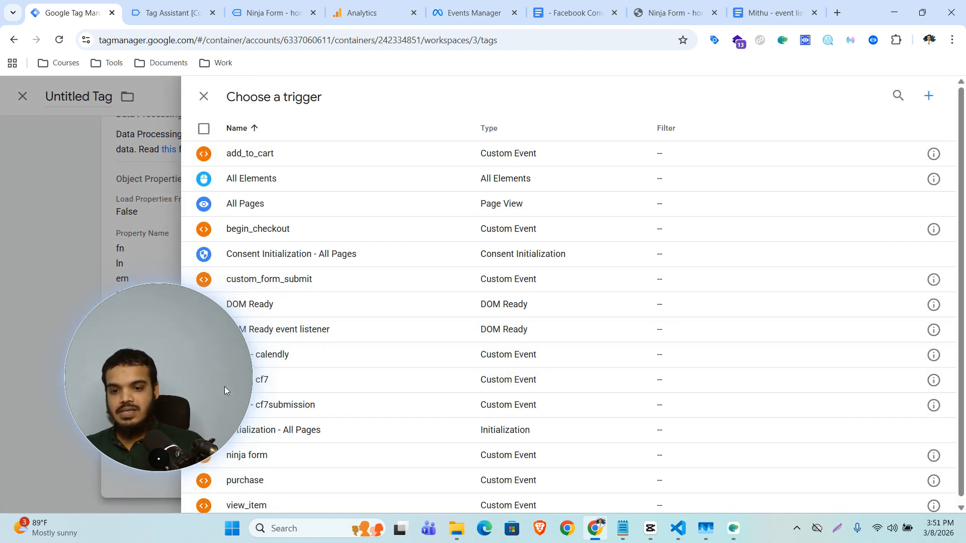
left_click(320, 457)
Save the new tag under the name "Facebook Pixel || Ninja form".
left_click(901, 96)
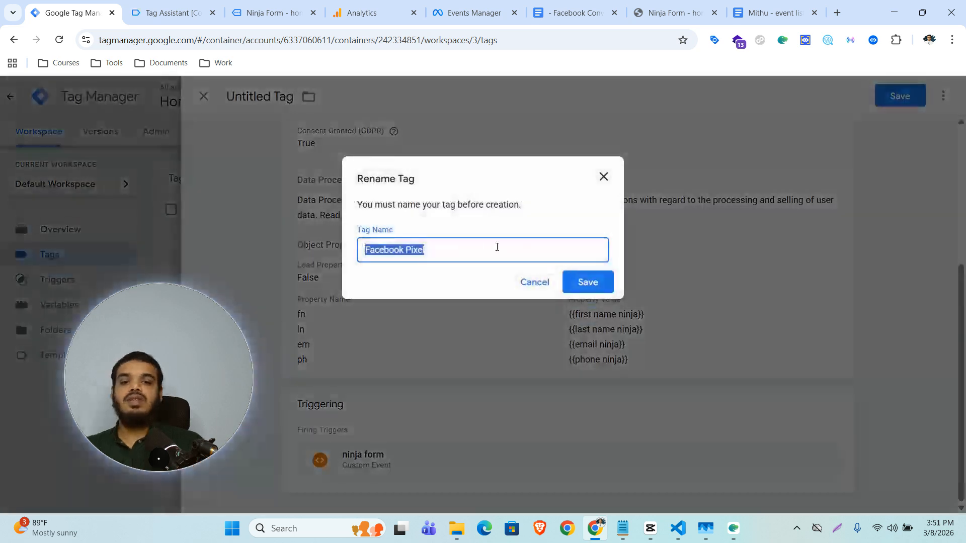
left_click(525, 246)
type("|| ")
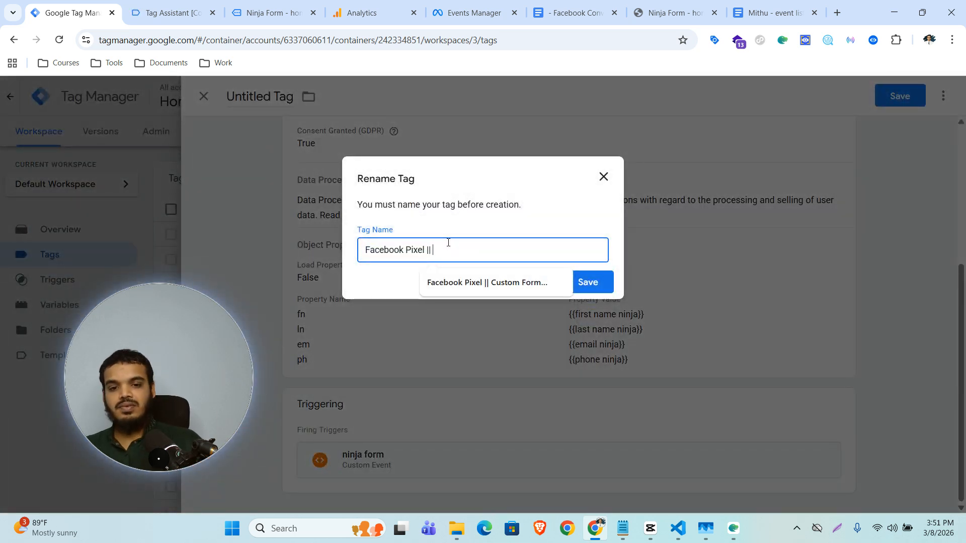
type("Ninja form")
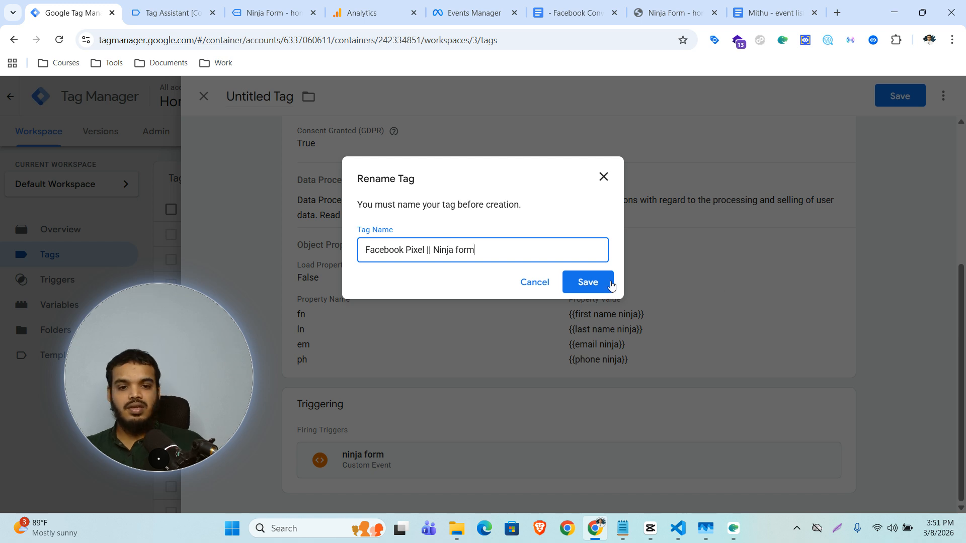
left_click(590, 282)
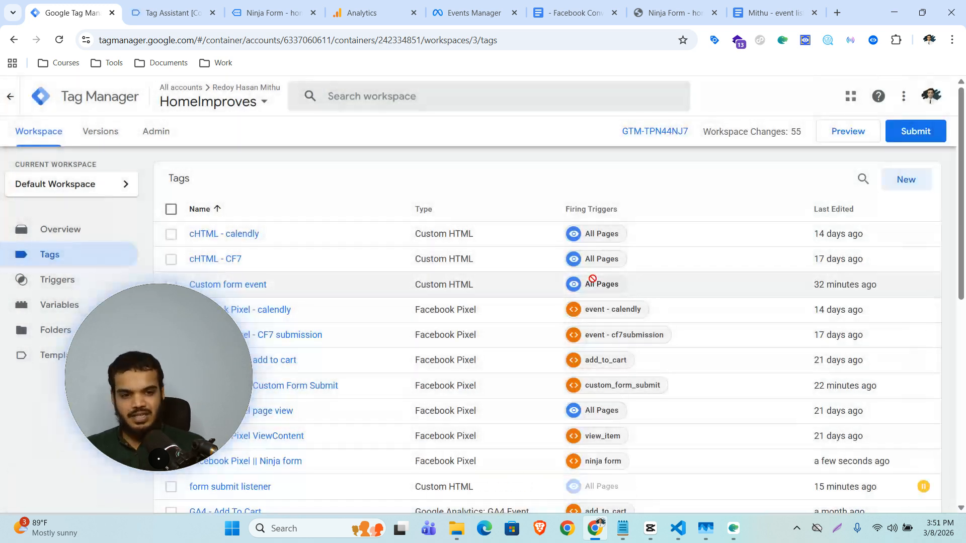
Preview the container and autofill the first name, last name and email on the site's Ninja Form page.
left_click(844, 136)
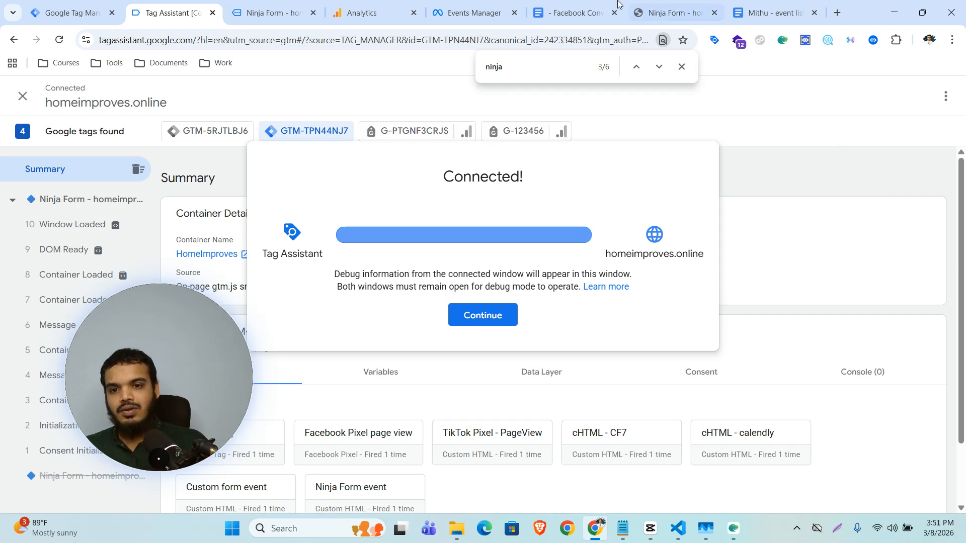
left_click(272, 13)
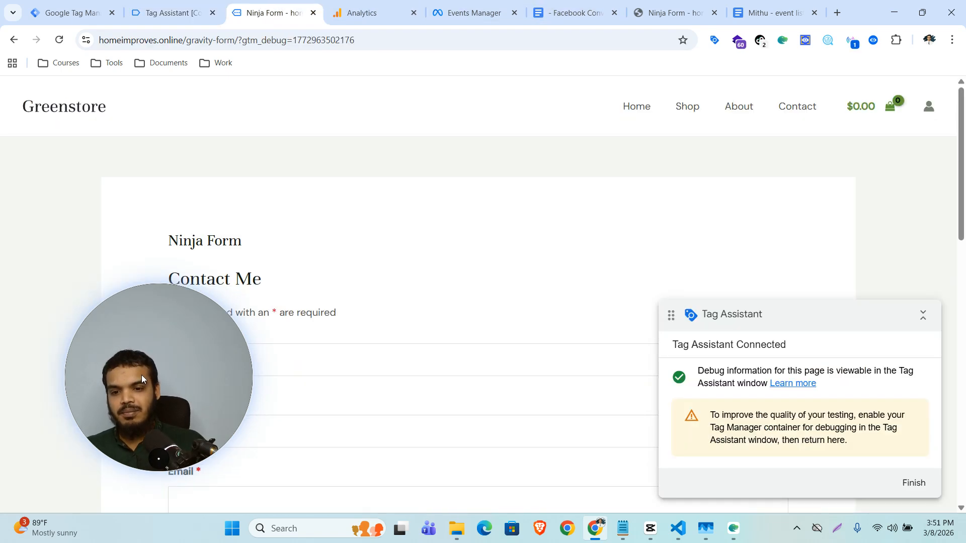
scroll(516, 282, "down", 3)
left_click(458, 244)
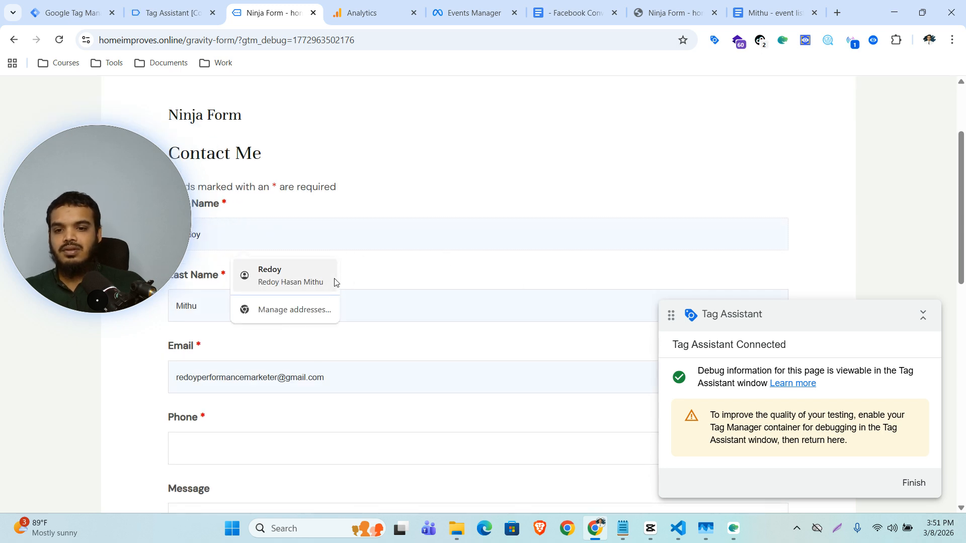
left_click(335, 281)
Fill in the phone number on the Ninja Form and submit the form.
scroll(353, 362, "down", 3)
left_click(226, 321)
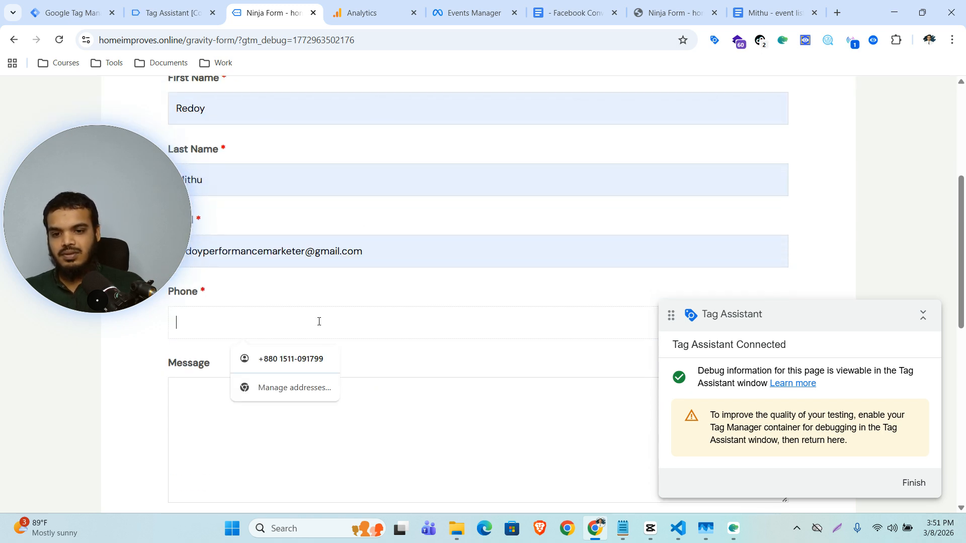
left_click(304, 358)
scroll(312, 416, "down", 3)
left_click(234, 361)
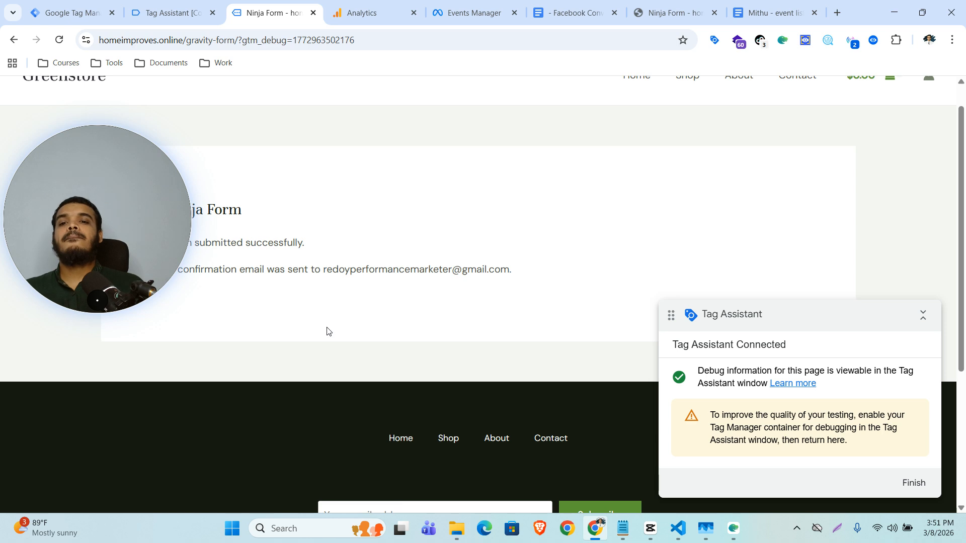
Switch to Tag Assistant and show which tags fired on the ajaxComplete event.
left_click(171, 13)
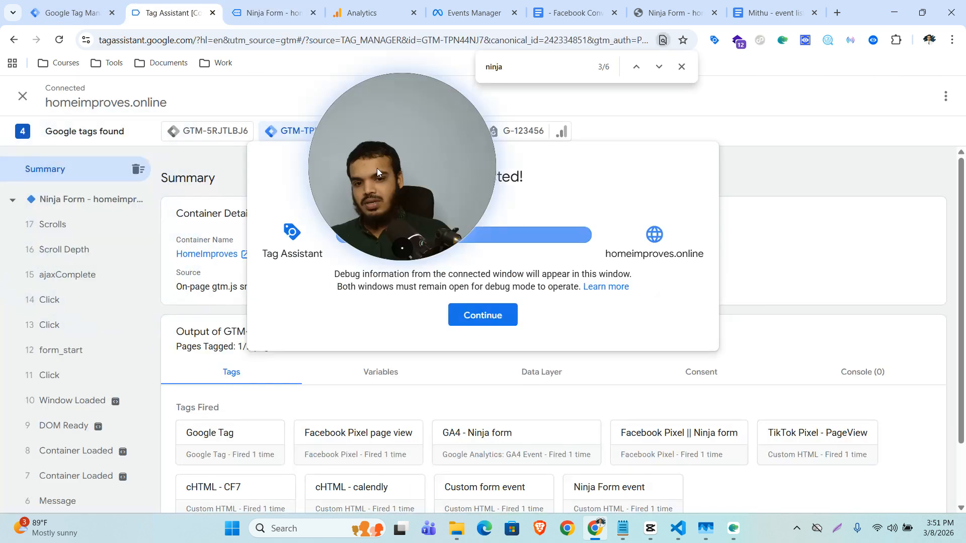
left_click(498, 320)
left_click(70, 276)
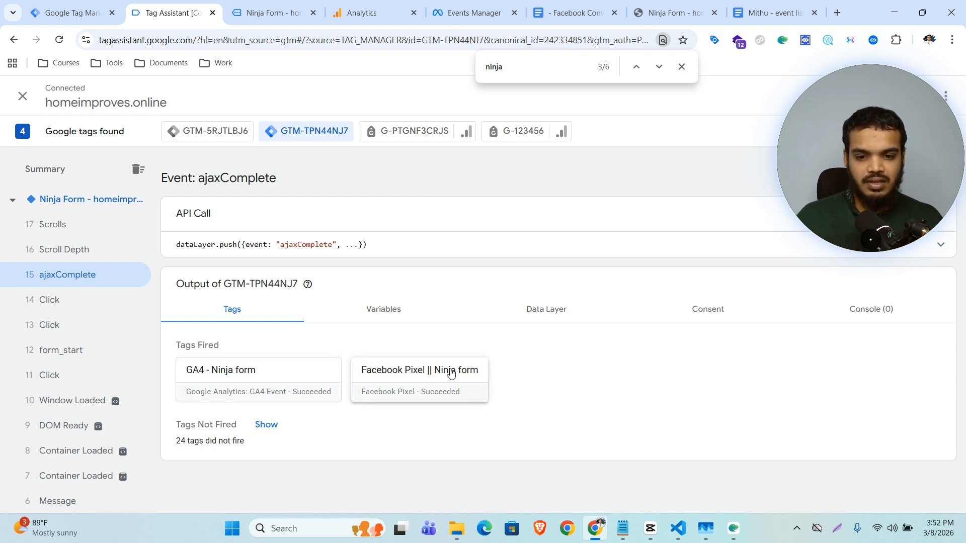
Check the fired "GA4 - Ninja form" tag's user data parameters and event name.
left_click(236, 390)
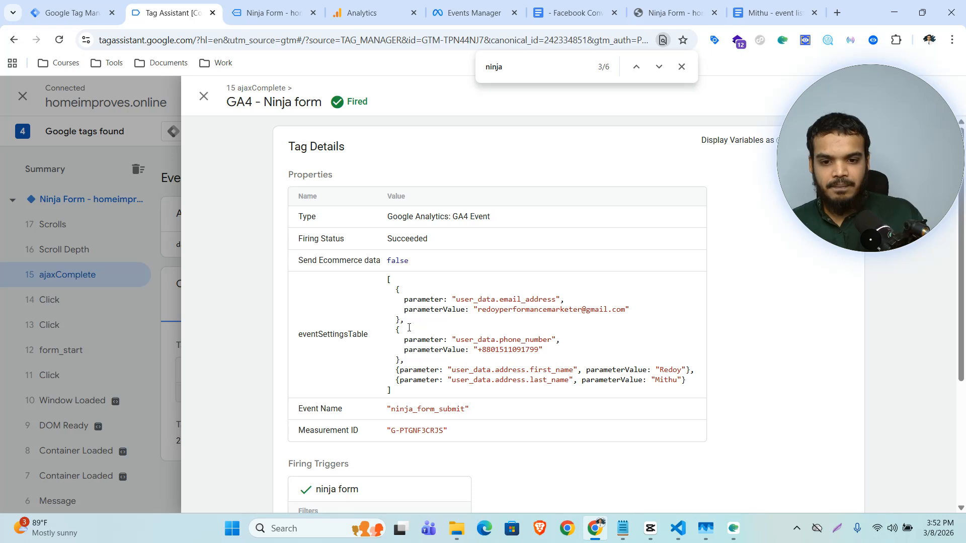
left_click_drag(504, 297, 545, 313)
left_click_drag(452, 340, 551, 370)
left_click_drag(630, 370, 652, 370)
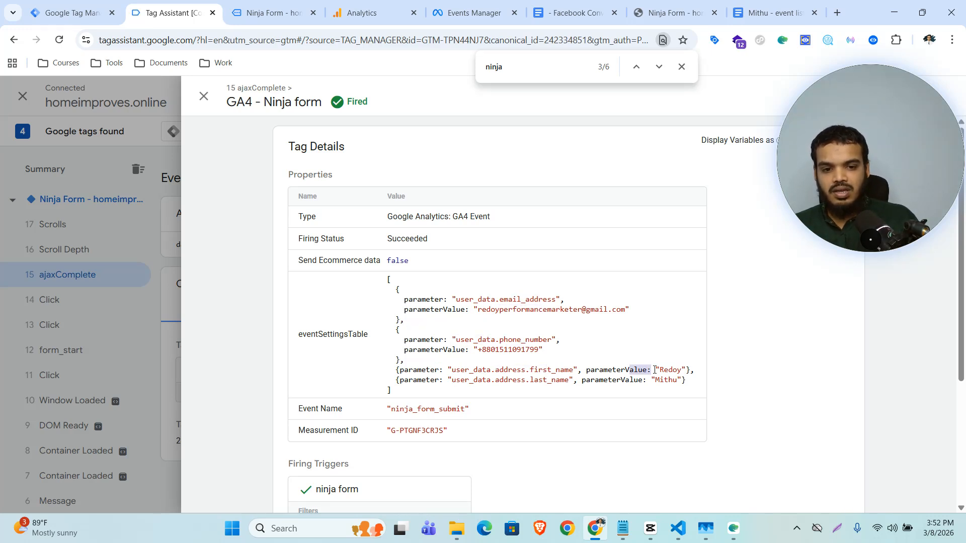
left_click_drag(513, 380, 618, 382)
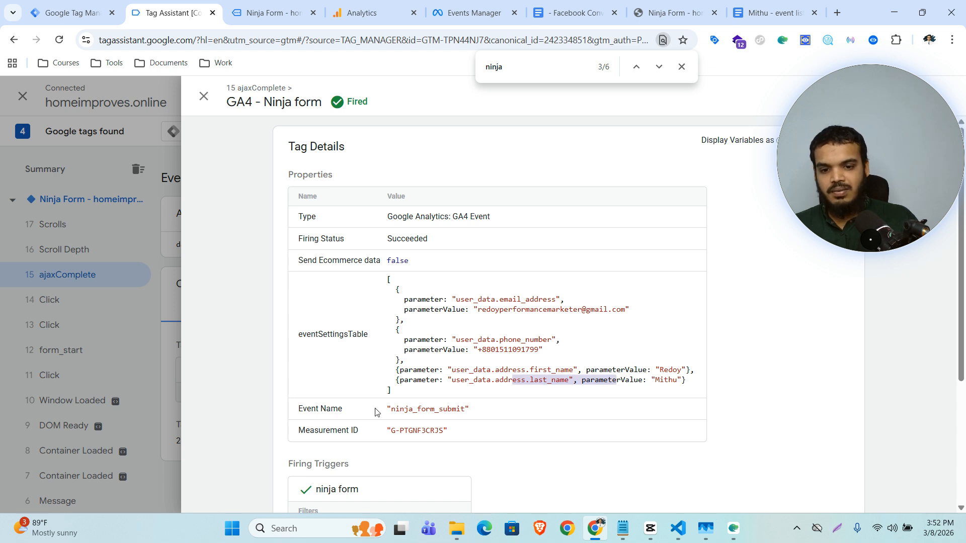
mouse_move(410, 410)
left_mouse_down()
mouse_move(472, 408)
mouse_move(417, 409)
left_mouse_up()
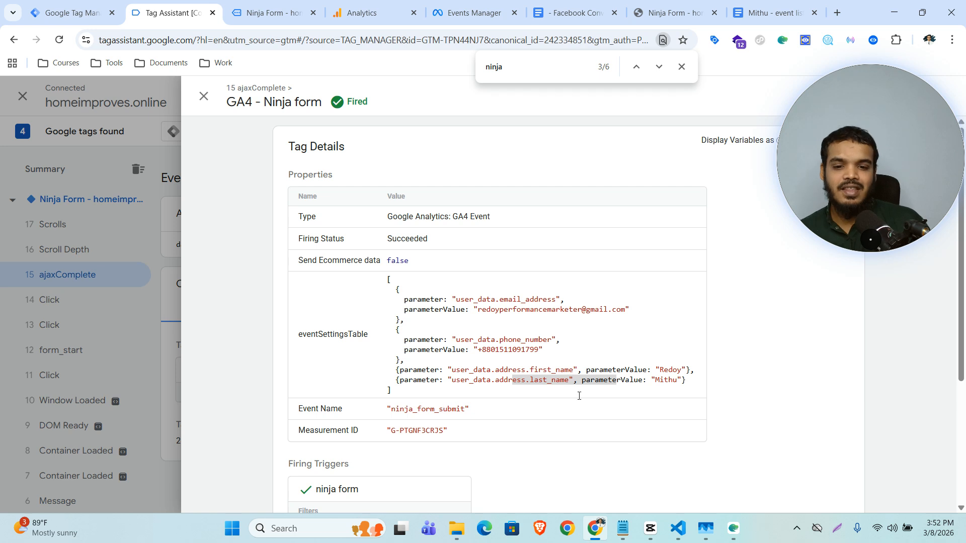
left_click_drag(688, 382, 389, 296)
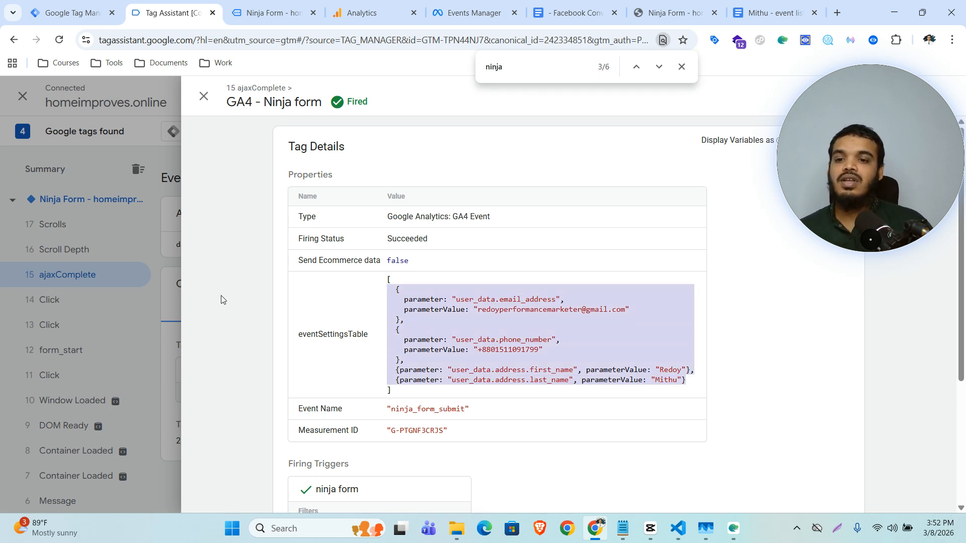
left_click(261, 298)
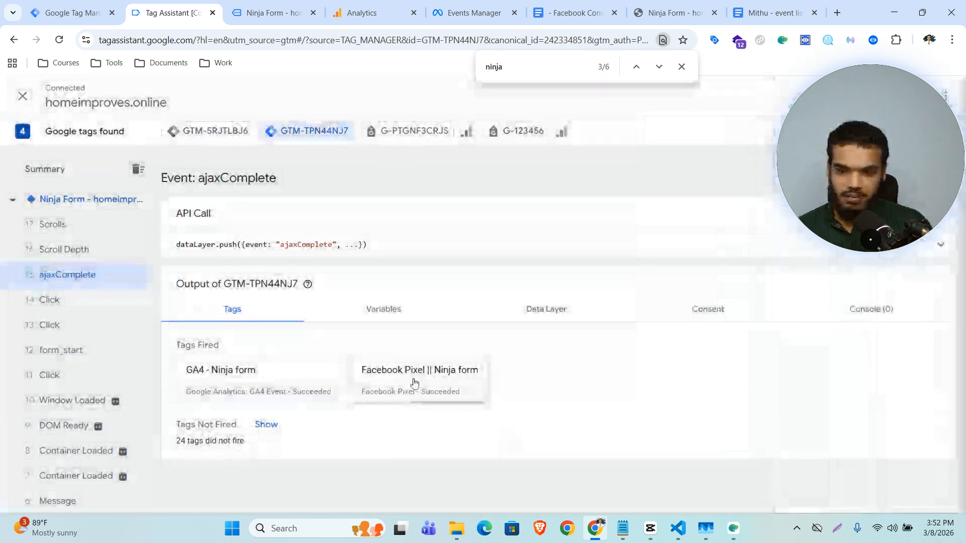
Check the full details of the fired "Facebook Pixel || Ninja form" tag, including its custom event name and object properties.
left_click(414, 384)
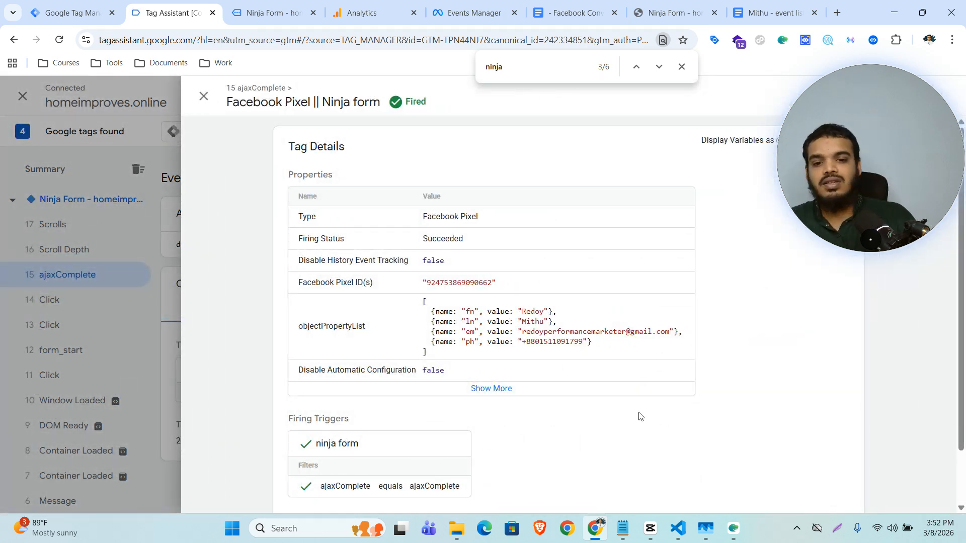
left_click(533, 388)
scroll(604, 397, "down", 1)
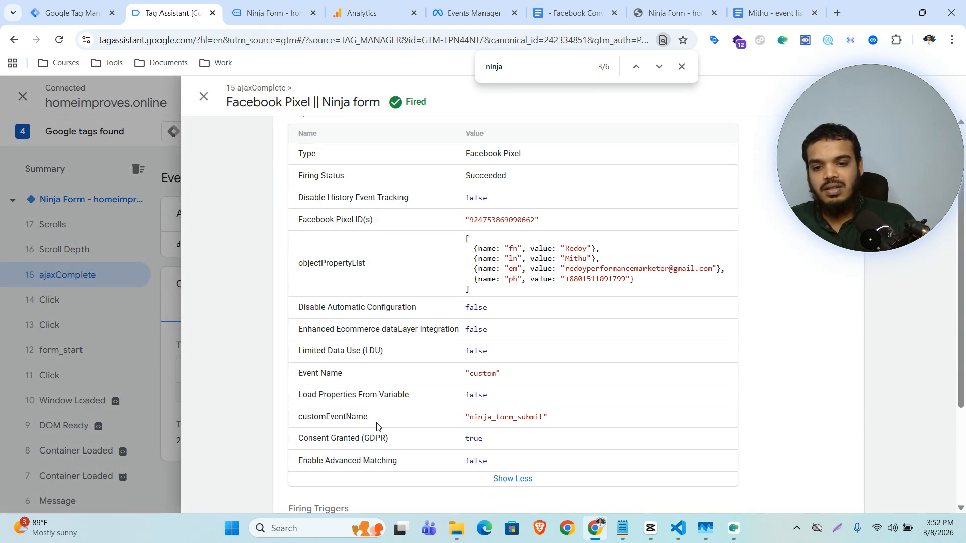
left_click_drag(315, 426, 358, 422)
left_click_drag(478, 419, 539, 419)
left_click(508, 420)
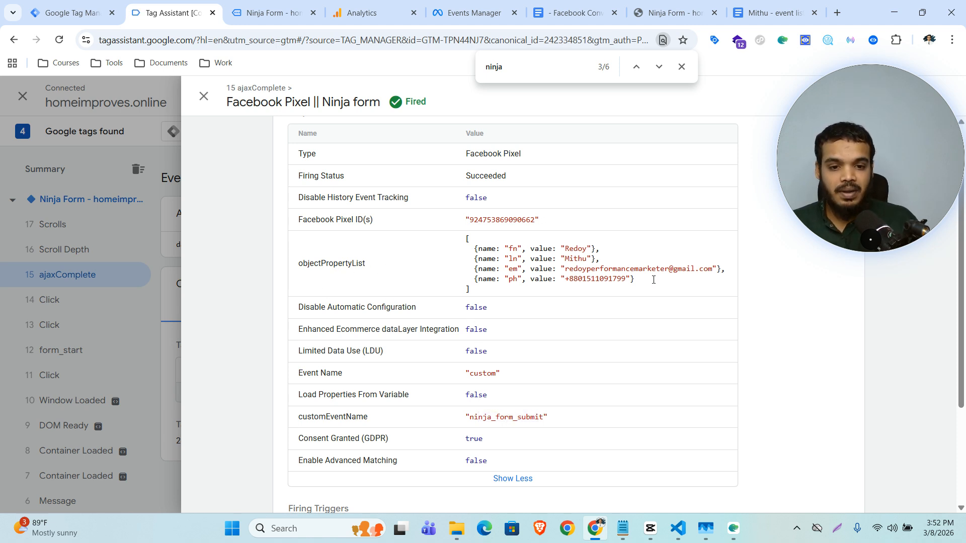
left_click_drag(644, 282, 477, 255)
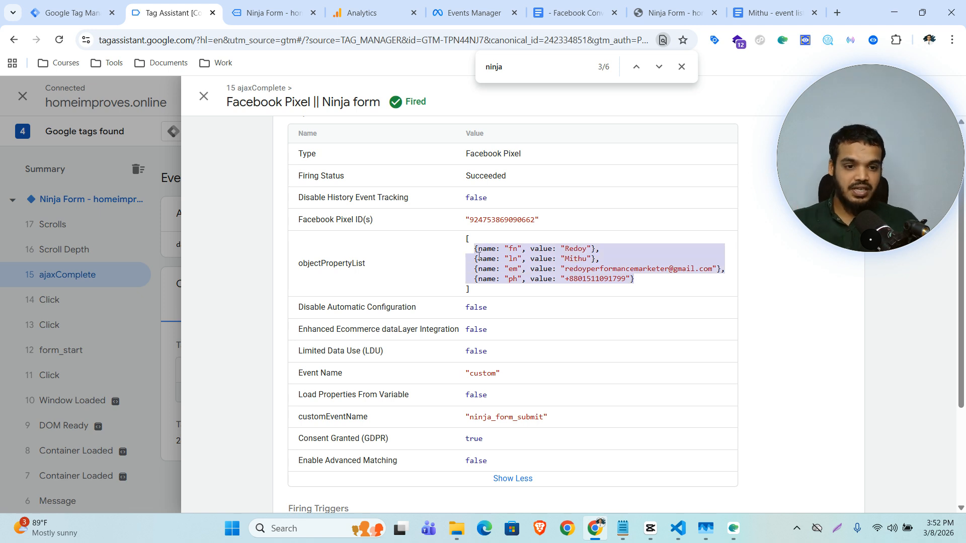
left_click(480, 256)
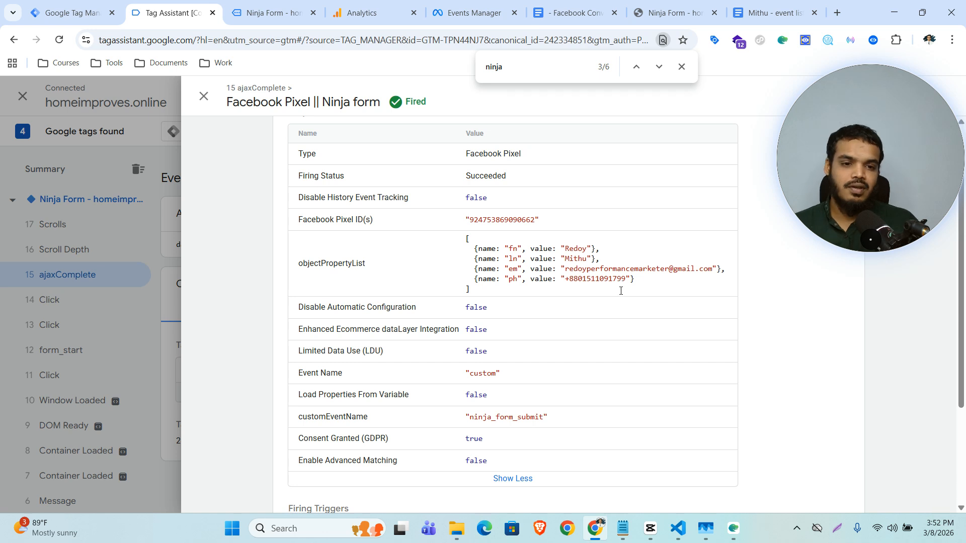
left_click(203, 97)
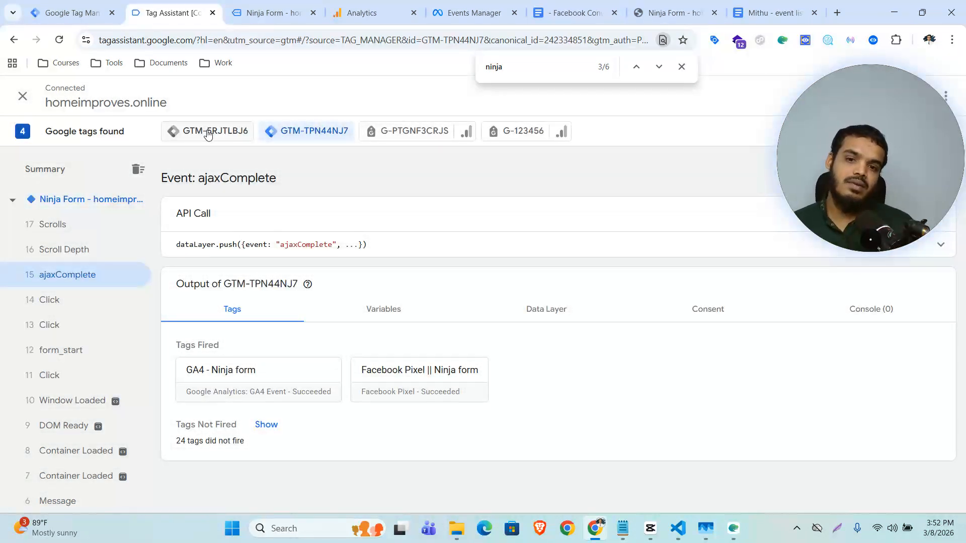